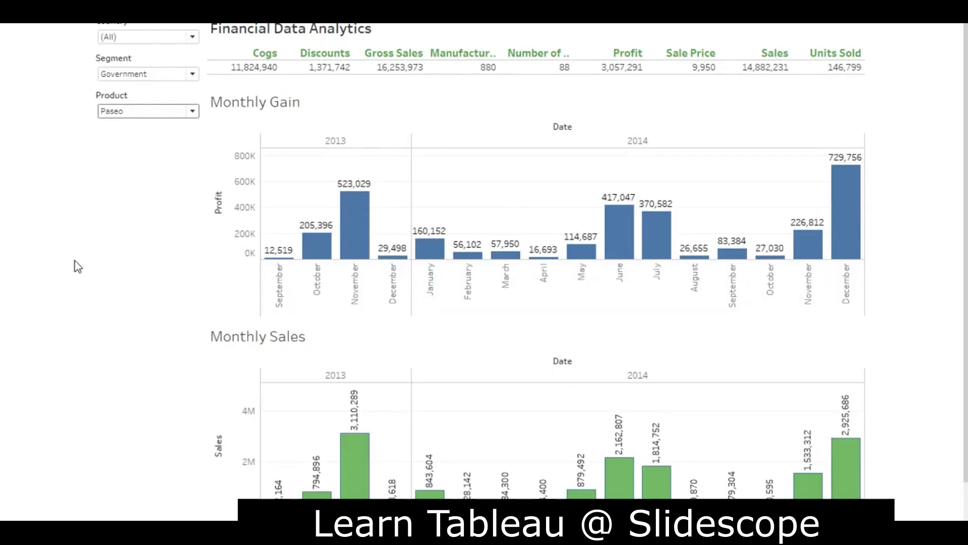
# Filter the Financial Data Analytics dashboard by country, first to Germany and then to United States of America.
pyautogui.scroll(-1, 679, 307)
pyautogui.scroll(1, 678, 307)
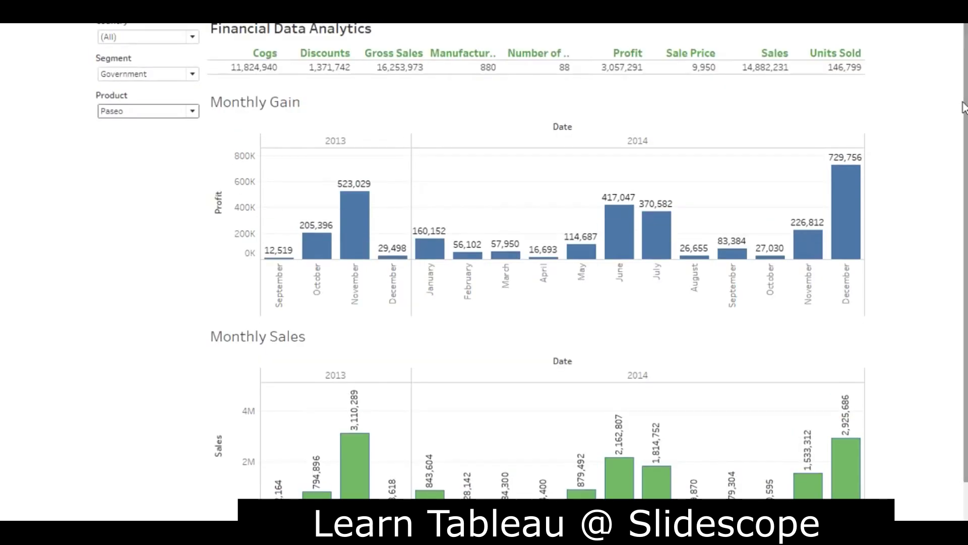
pyautogui.click(158, 38)
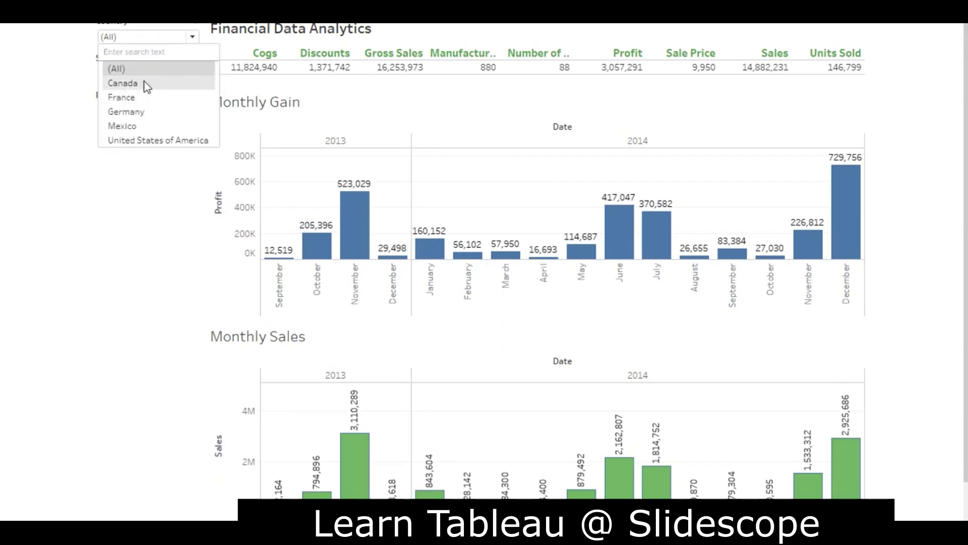
pyautogui.click(145, 112)
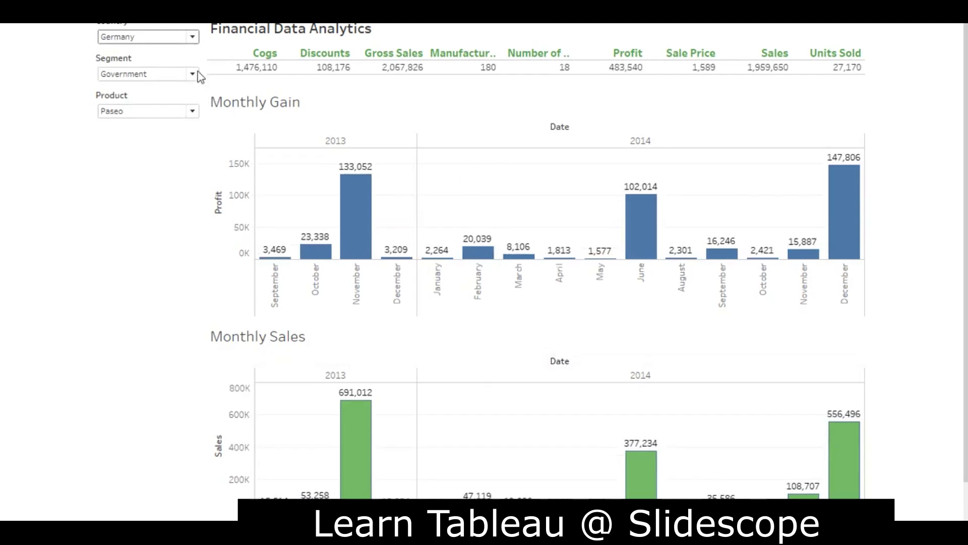
pyautogui.click(165, 40)
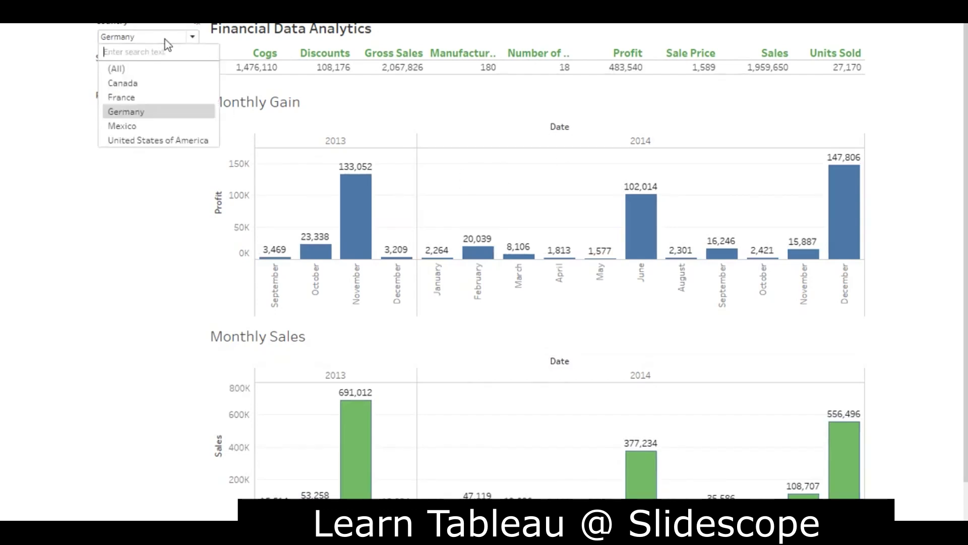
pyautogui.click(142, 141)
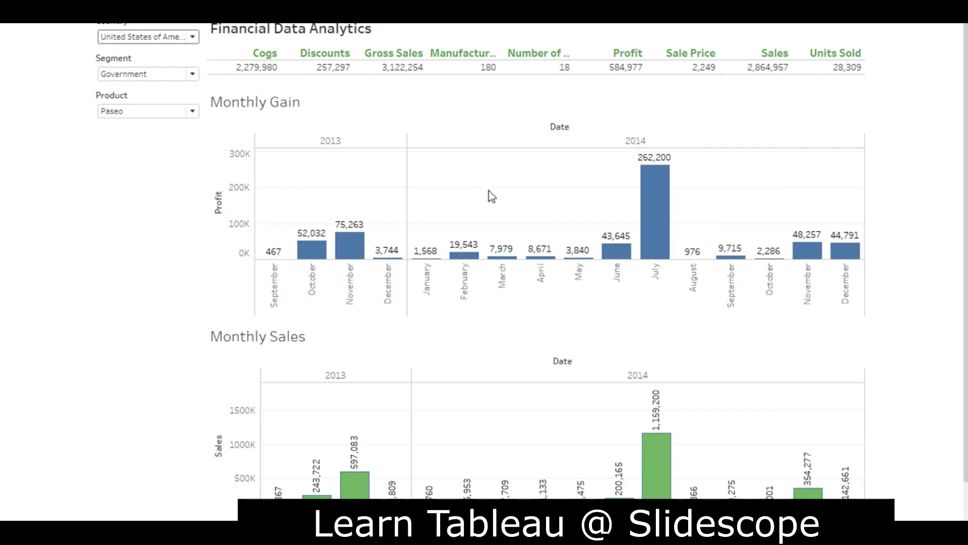
pyautogui.moveTo(616, 251)
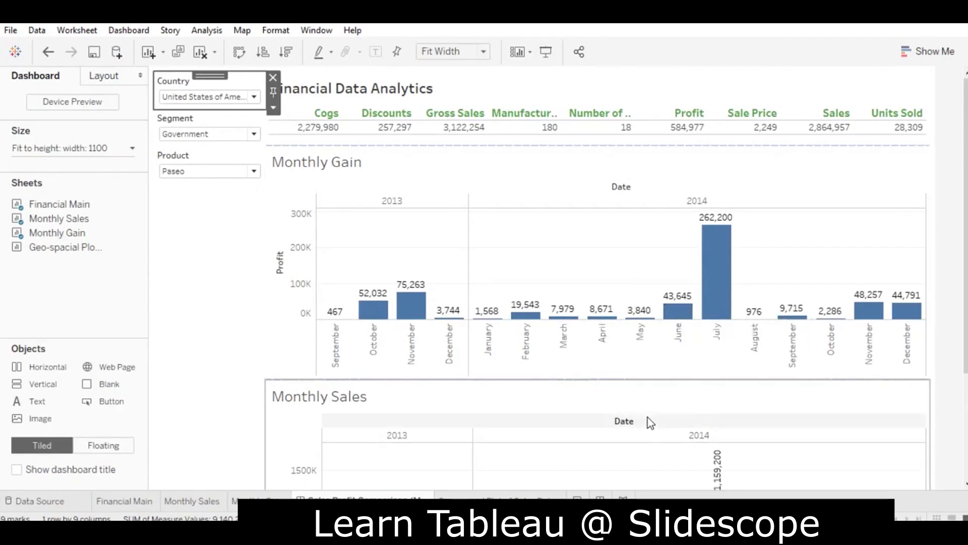
# Switch to the Excel source data and examine the Sales, Gross Sales, Sale Price, Product, Country, Date and Profit columns.
pyautogui.click(680, 534)
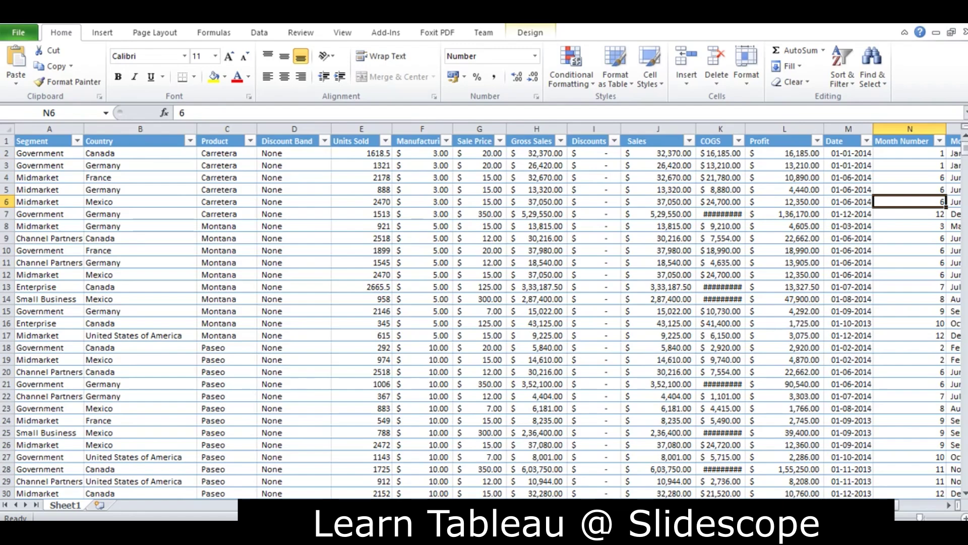
pyautogui.moveTo(739, 505)
pyautogui.mouseDown()
pyautogui.moveTo(781, 505)
pyautogui.moveTo(738, 504)
pyautogui.mouseUp()
pyautogui.click(674, 157)
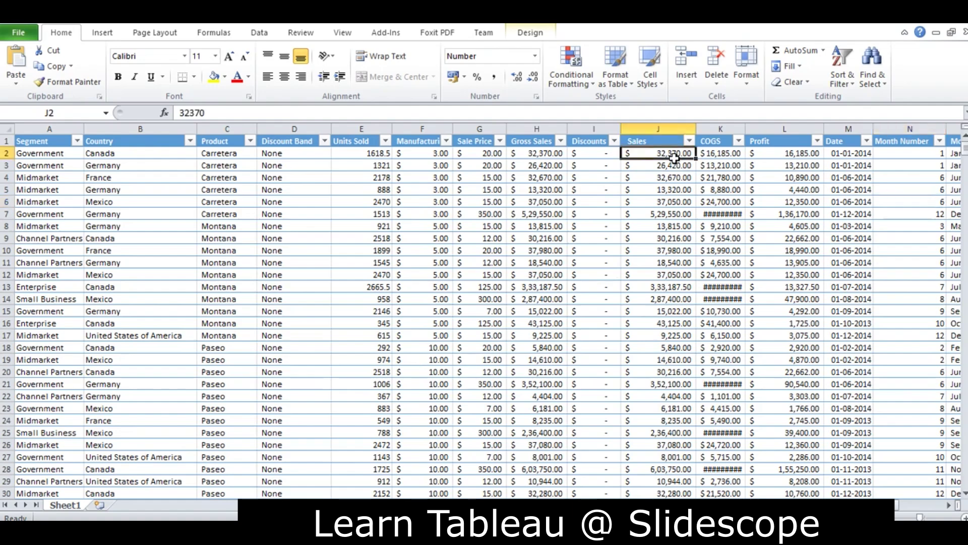
pyautogui.click(565, 161)
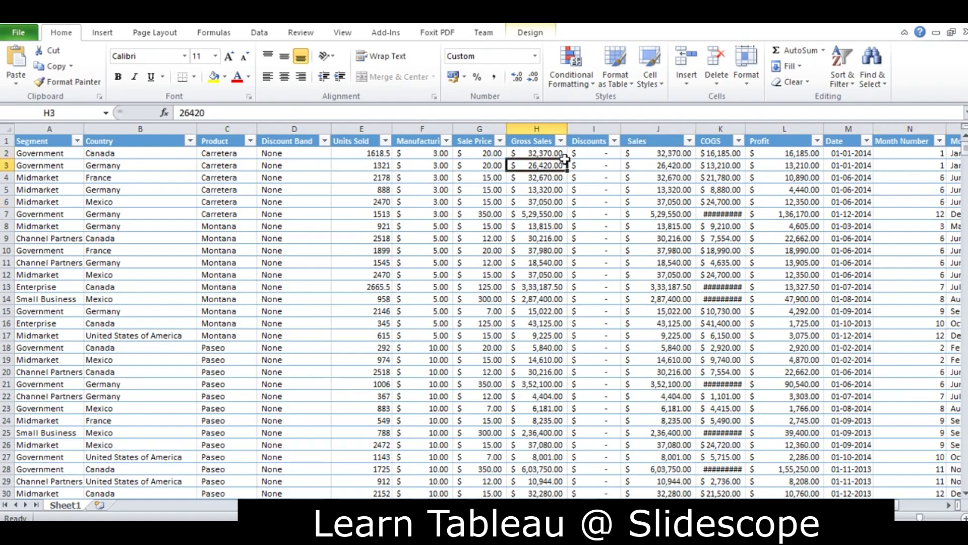
pyautogui.click(474, 155)
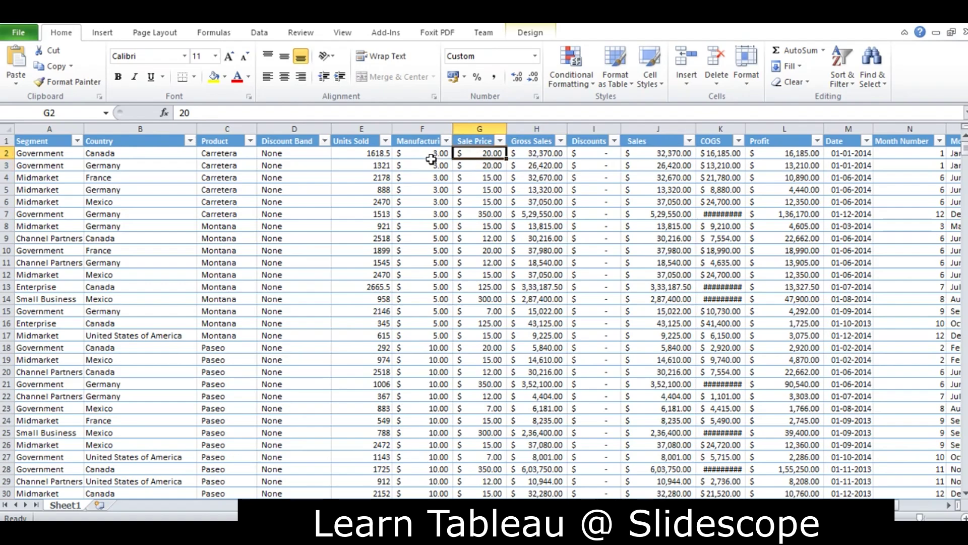
pyautogui.click(229, 155)
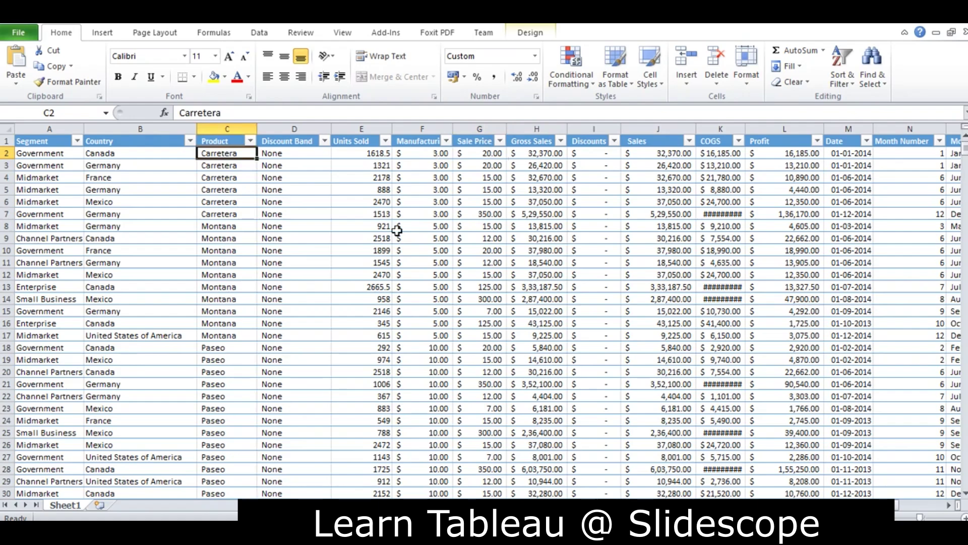
pyautogui.click(112, 156)
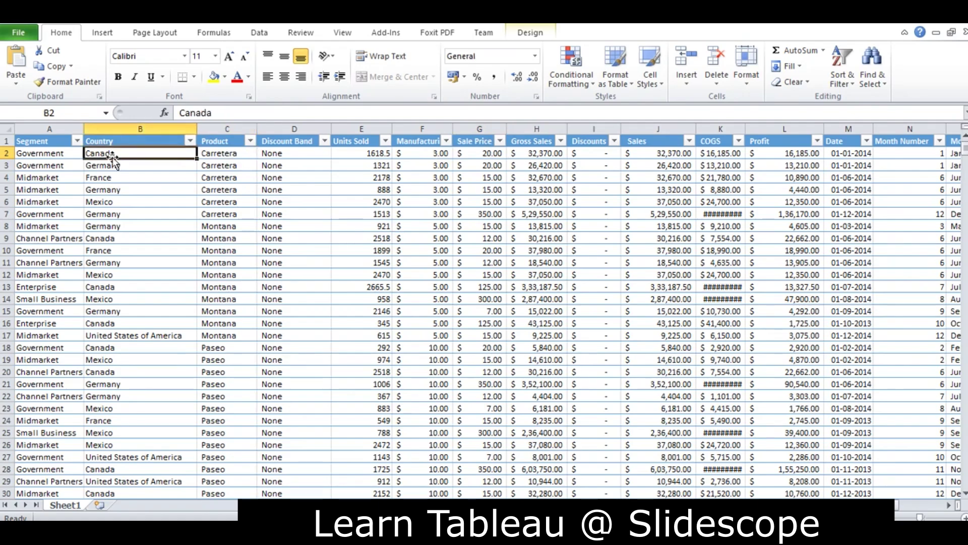
pyautogui.click(736, 214)
pyautogui.click(905, 153)
pyautogui.click(857, 154)
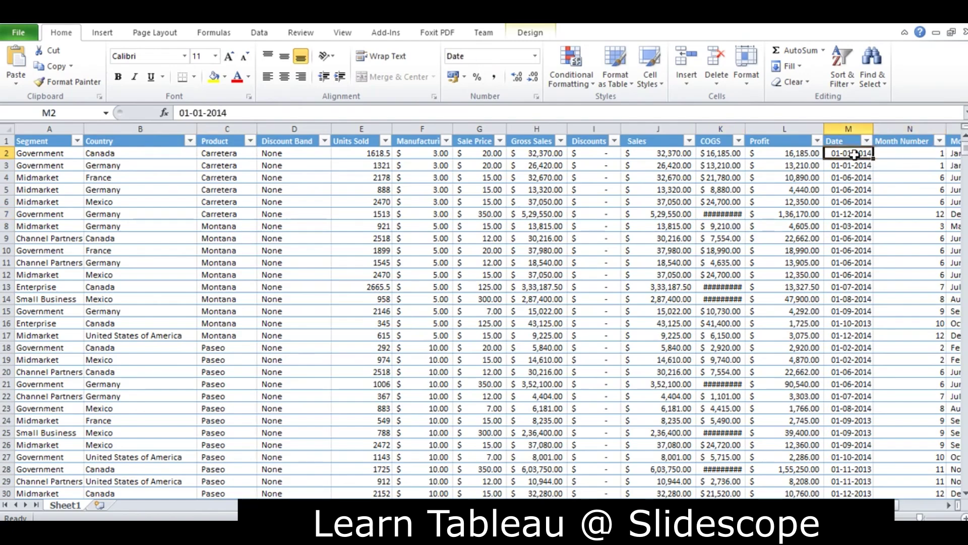
pyautogui.click(793, 165)
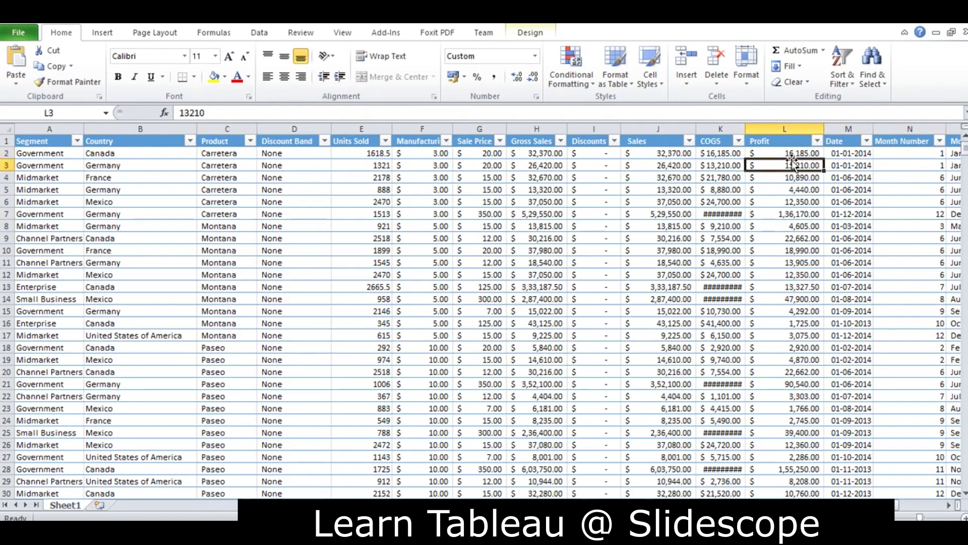
# Examine the Segment, Country, Product, Discount Band and Units Sold columns of the source data.
pyautogui.click(947, 532)
pyautogui.click(56, 189)
pyautogui.click(169, 188)
pyautogui.click(244, 201)
pyautogui.click(280, 205)
pyautogui.click(354, 203)
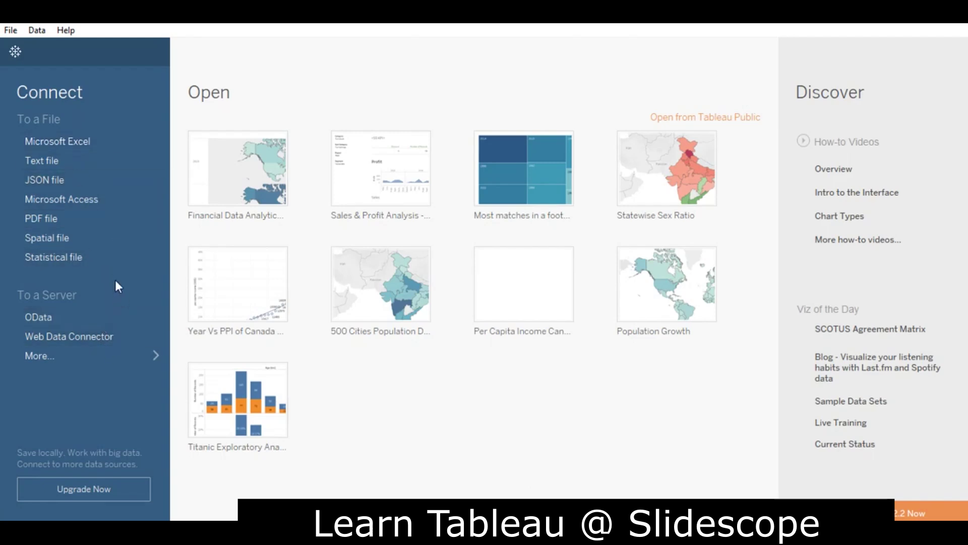
# In Tableau, connect to the Microsoft Excel file Financial Sample as the data source and look over its data preview.
pyautogui.click(48, 143)
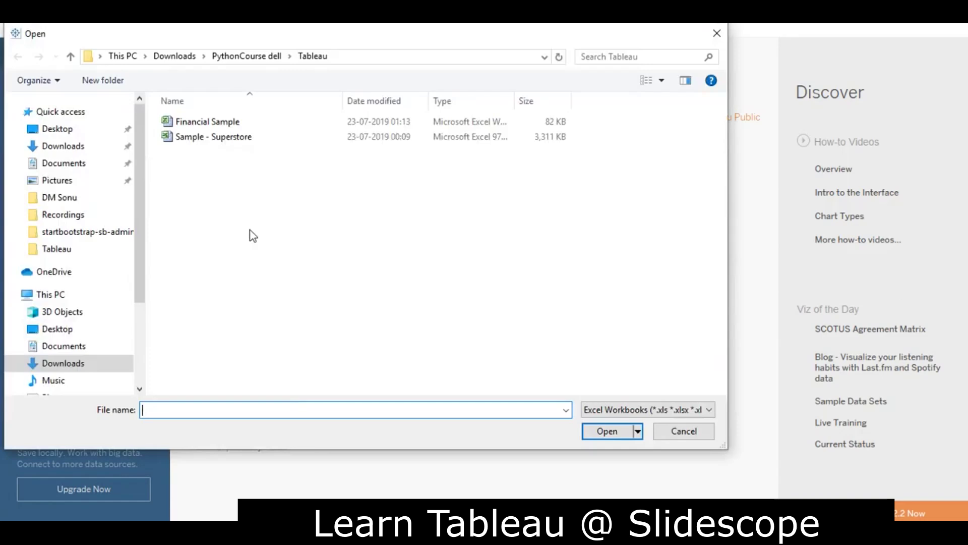
pyautogui.click(203, 124)
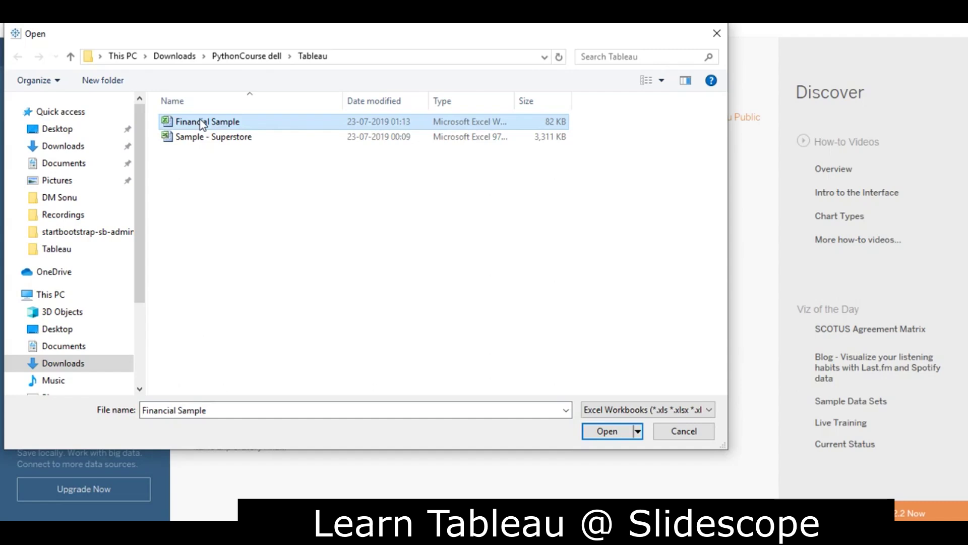
pyautogui.click(608, 436)
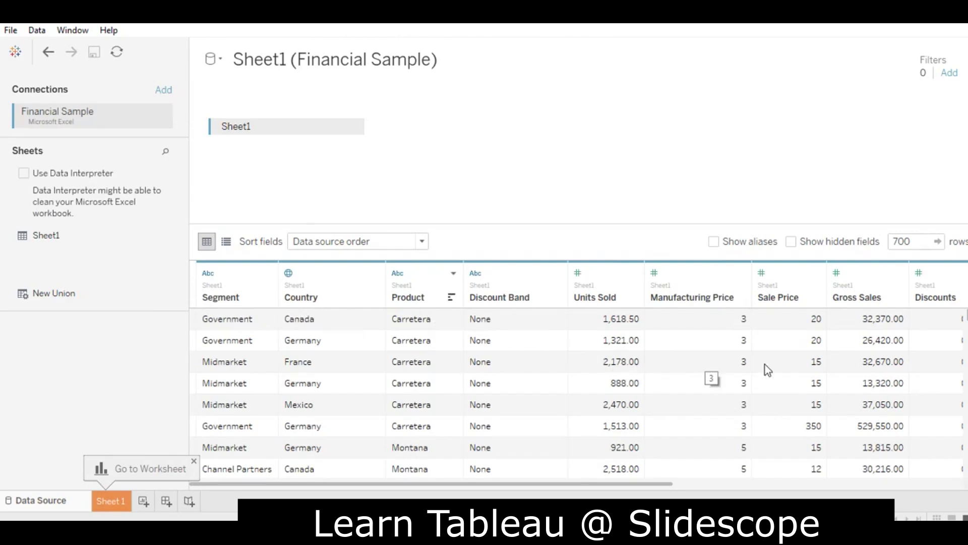
pyautogui.moveTo(662, 485); pyautogui.dragTo(413, 404)
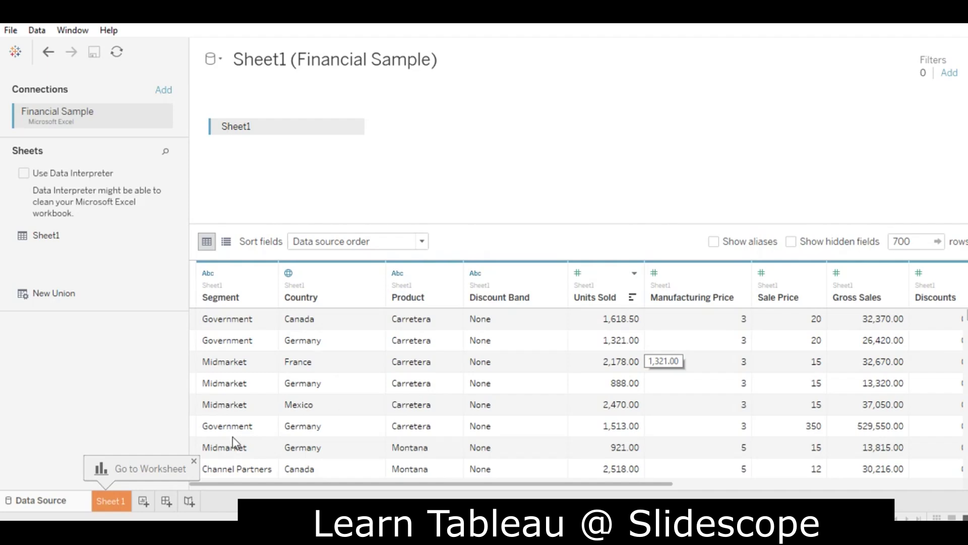
# On worksheet Sheet 1, build a bar chart with Measure Names as columns and Measure Values as rows.
pyautogui.click(108, 501)
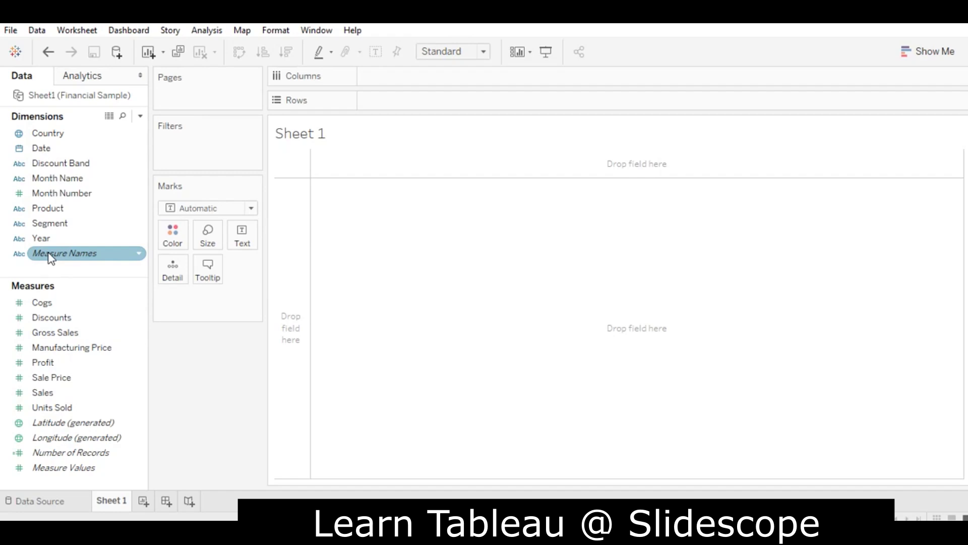
pyautogui.moveTo(50, 258); pyautogui.dragTo(413, 76)
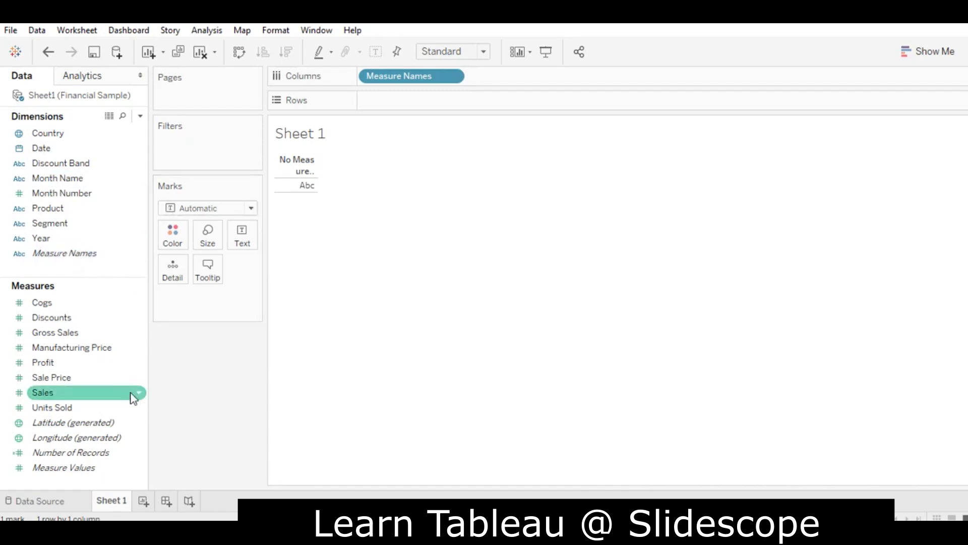
pyautogui.moveTo(78, 472)
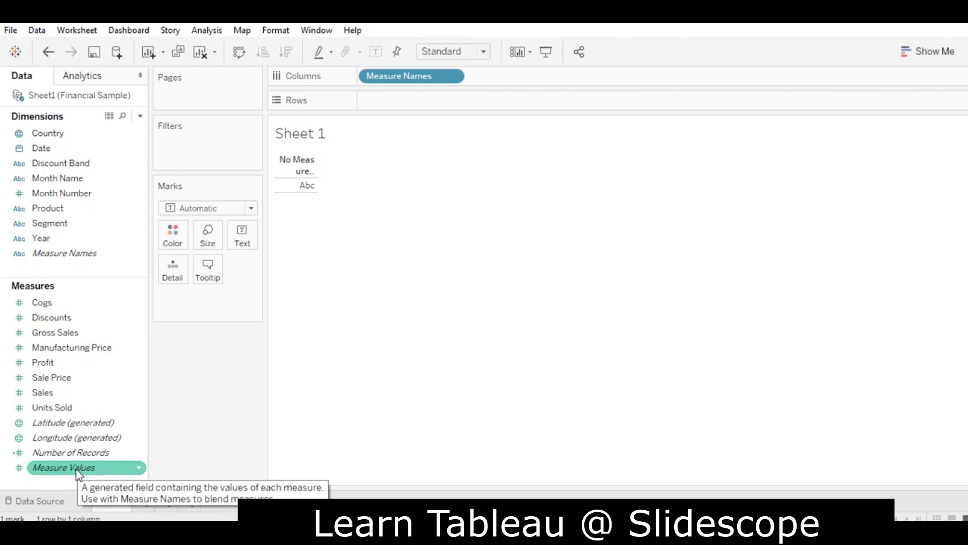
pyautogui.moveTo(77, 472)
pyautogui.mouseDown()
pyautogui.moveTo(460, 99)
pyautogui.moveTo(437, 103)
pyautogui.mouseUp()
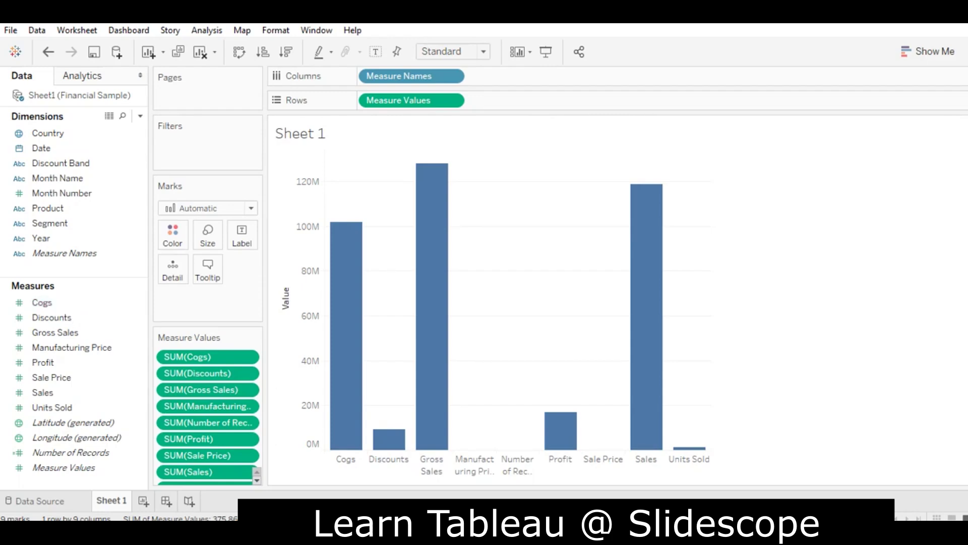
# Switch to the Excel source data and look through the records down the Gross Sales column.
pyautogui.click(611, 472)
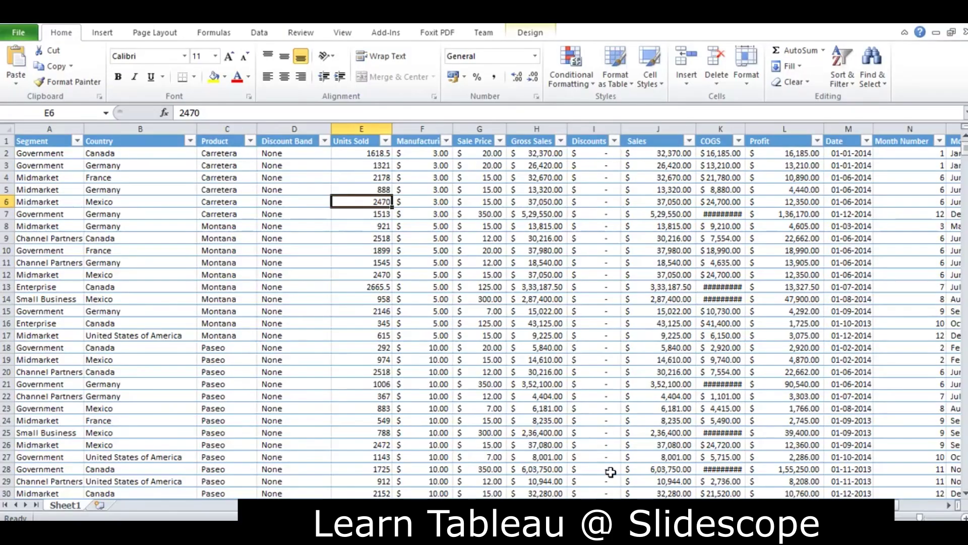
pyautogui.click(543, 163)
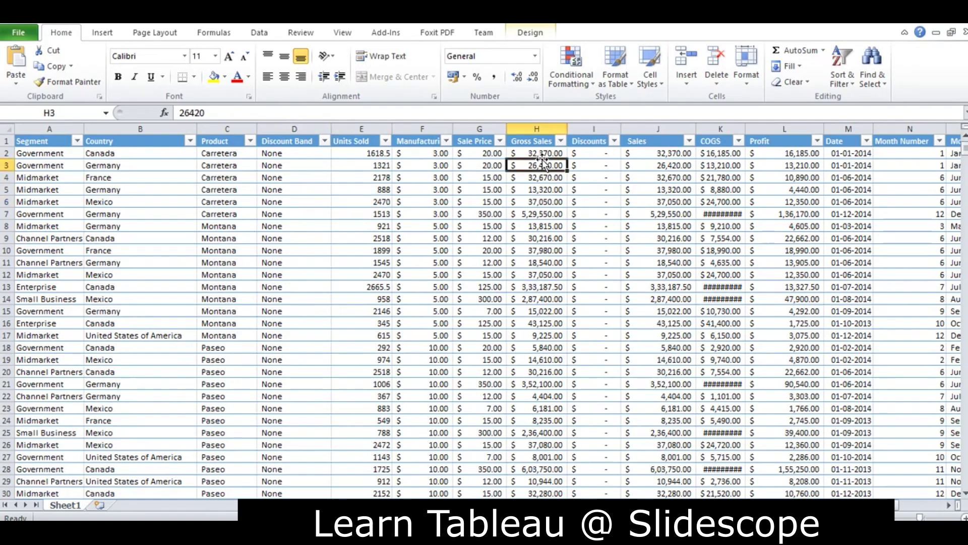
pyautogui.press('Down')
pyautogui.press('Down')
pyautogui.press('Down')
pyautogui.press('Down')
pyautogui.press('Down')
pyautogui.press('Down')
pyautogui.press('Down')
pyautogui.press('Down')
pyautogui.press('Down')
pyautogui.press('Down')
pyautogui.press('Down')
pyautogui.press('Down')
pyautogui.press('Down')
pyautogui.press('Down')
pyautogui.press('Down')
pyautogui.press('Down')
pyautogui.press('Down')
pyautogui.press('Down')
pyautogui.press('Down')
pyautogui.press('Down')
pyautogui.press('Down')
pyautogui.press('Down')
pyautogui.press('Down')
pyautogui.press('Down')
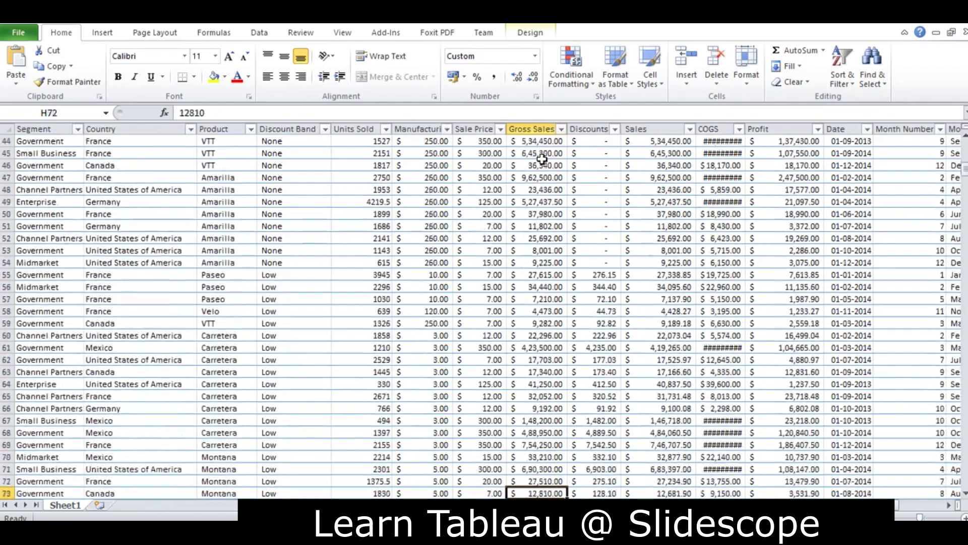
pyautogui.press('Down')
pyautogui.press('Down')
pyautogui.press('Down')
pyautogui.press('Down')
pyautogui.press('Down')
pyautogui.press('Down')
pyautogui.press('Down')
pyautogui.press('Down')
pyautogui.press('Down')
pyautogui.press('Down')
pyautogui.press('Down')
pyautogui.press('Down')
pyautogui.press('Down')
pyautogui.press('Down')
pyautogui.press('Down')
pyautogui.press('Down')
pyautogui.press('Down')
pyautogui.press('Down')
pyautogui.press('Down')
pyautogui.press('Down')
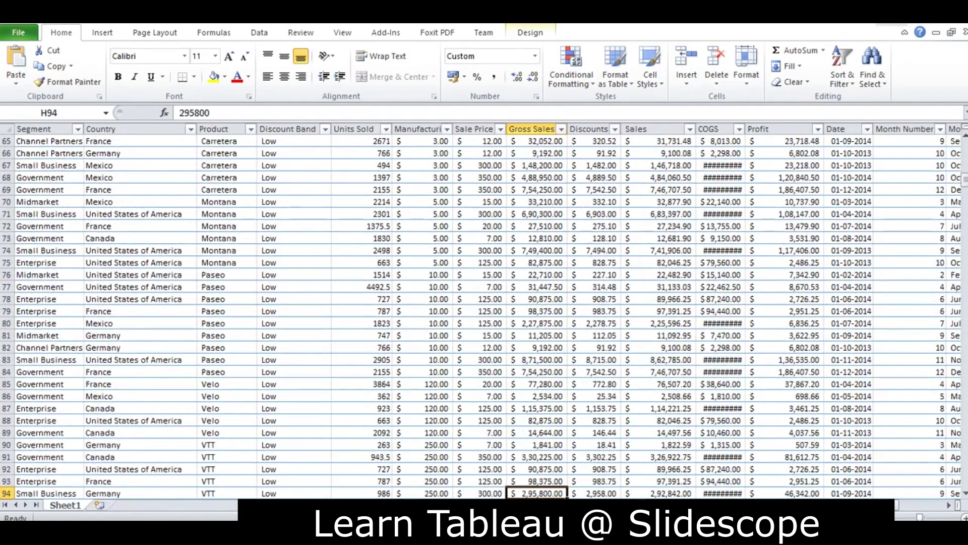
# Return to Tableau and inspect the values of the Profit, Gross Sales, Cogs and Discounts bars.
pyautogui.hotkey('alt', 'Tab')
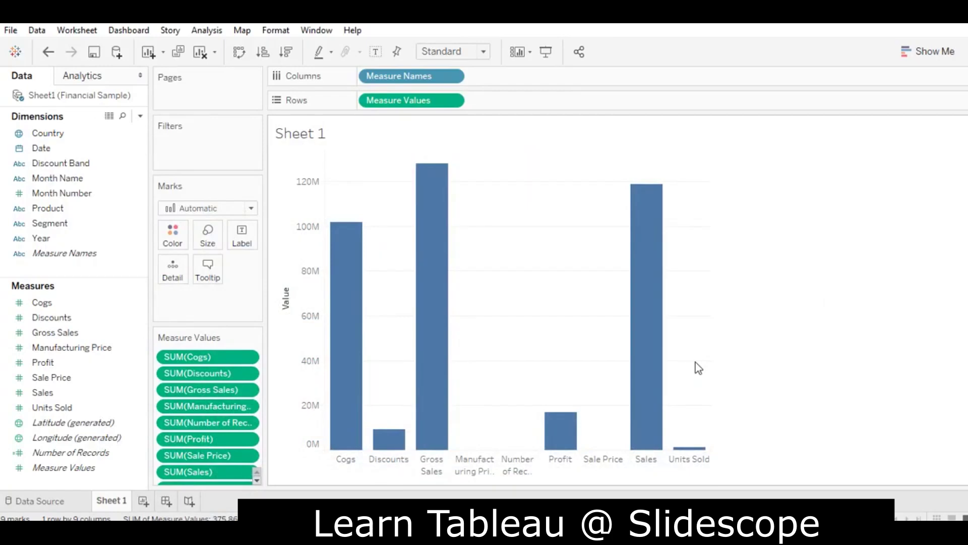
pyautogui.moveTo(639, 315)
pyautogui.moveTo(551, 447)
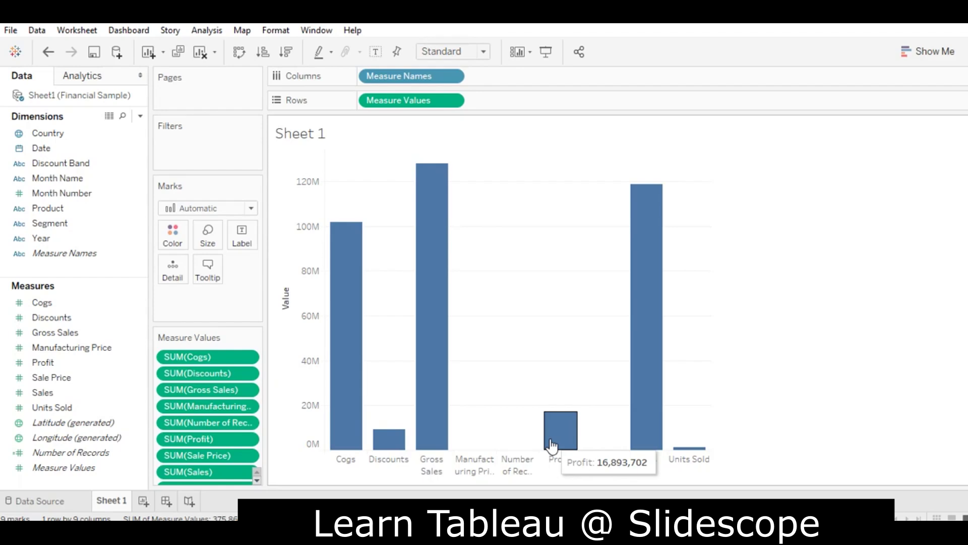
pyautogui.moveTo(418, 398)
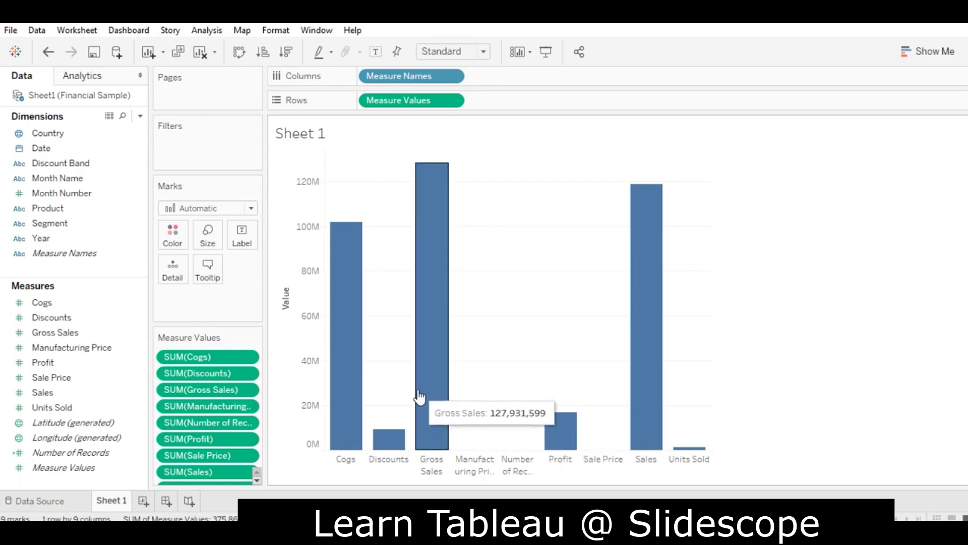
pyautogui.moveTo(344, 374)
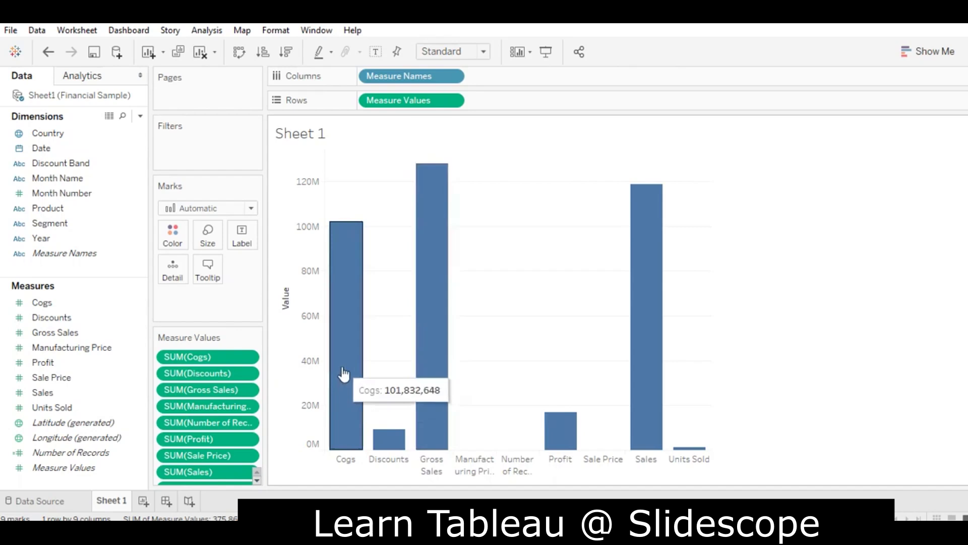
pyautogui.moveTo(394, 442)
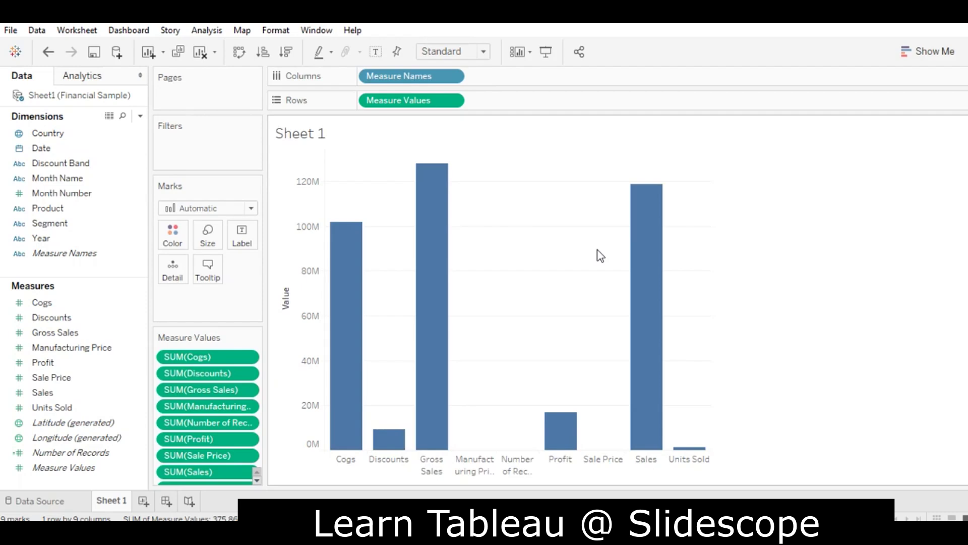
# Convert the measures bar chart on Sheet 1 into a text table using Show Me.
pyautogui.click(947, 51)
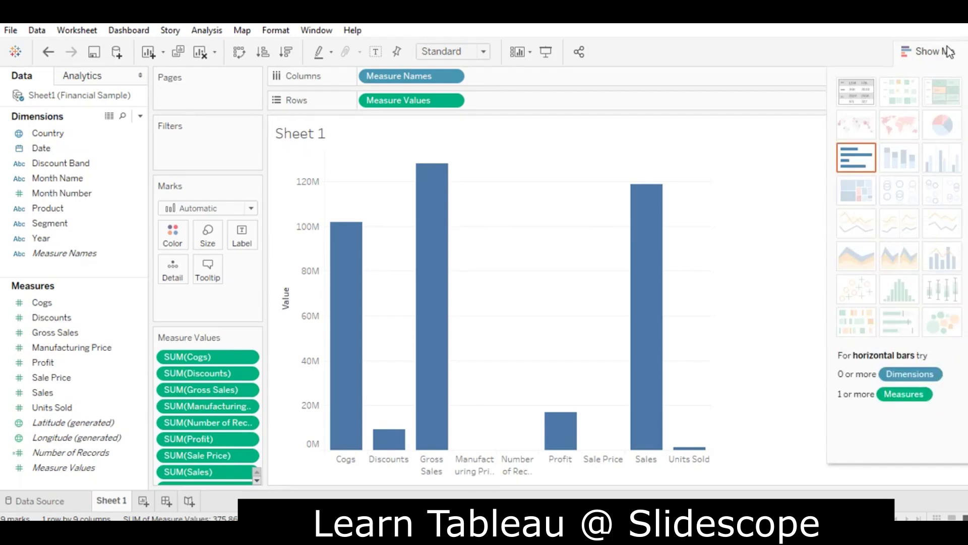
pyautogui.click(865, 90)
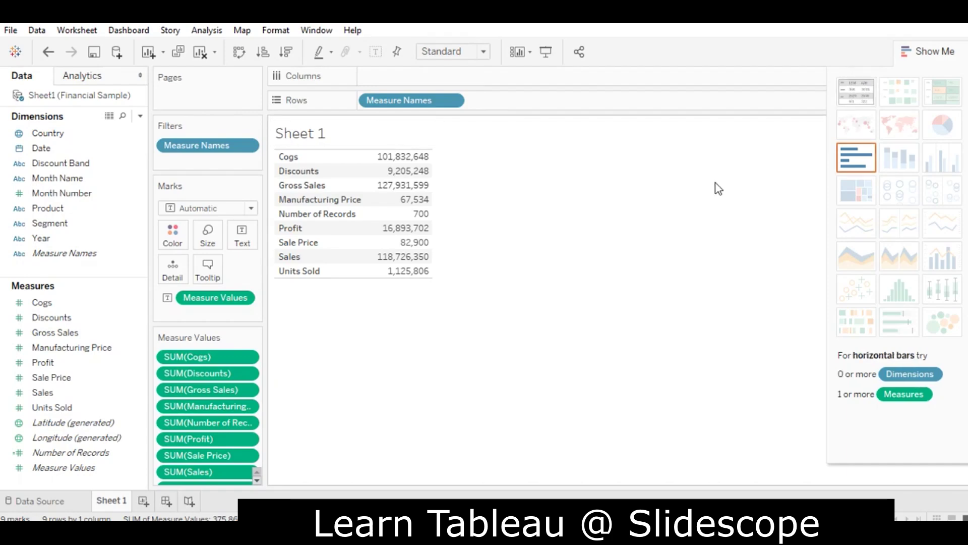
pyautogui.click(925, 51)
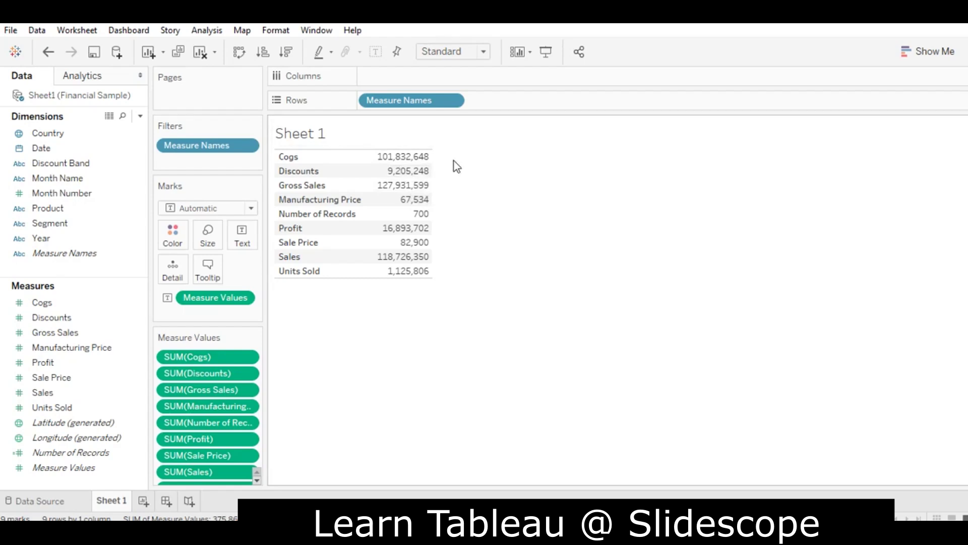
# Move Measure Names from rows to columns in the text table and set the view to Fit Width.
pyautogui.moveTo(386, 103); pyautogui.dragTo(393, 77)
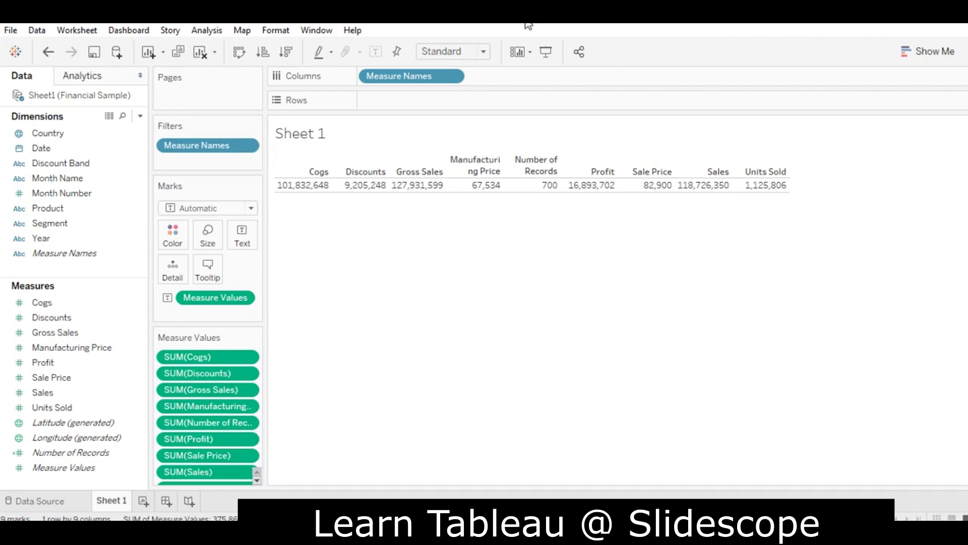
pyautogui.click(487, 51)
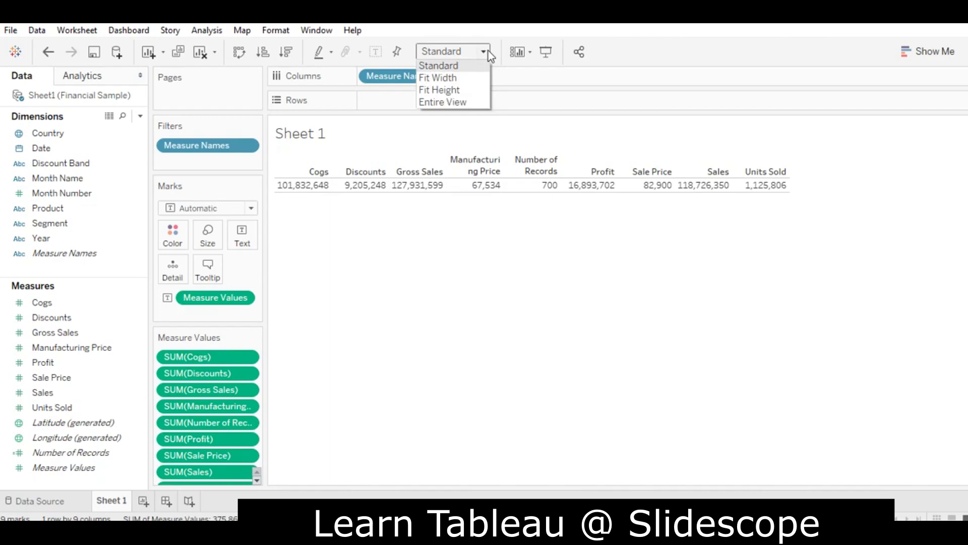
pyautogui.click(466, 78)
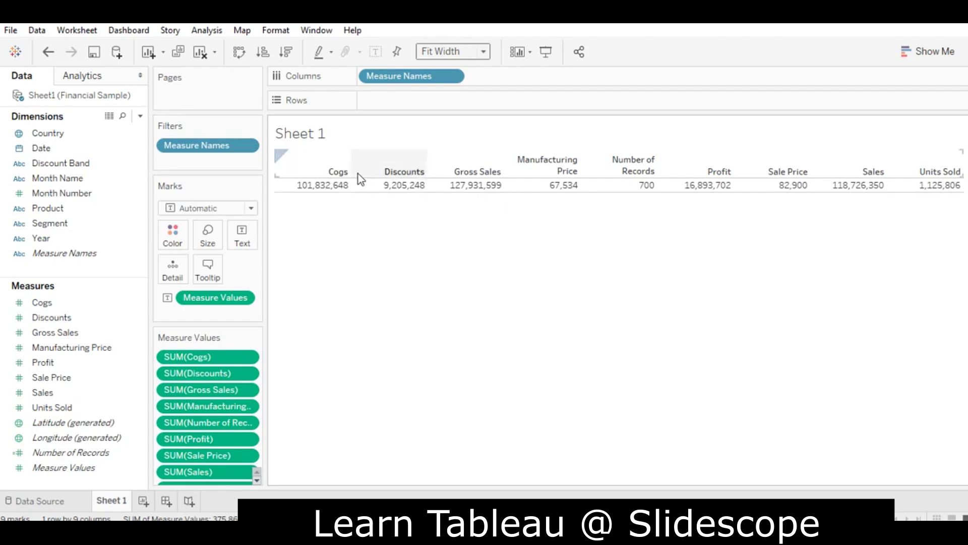
pyautogui.click(339, 177)
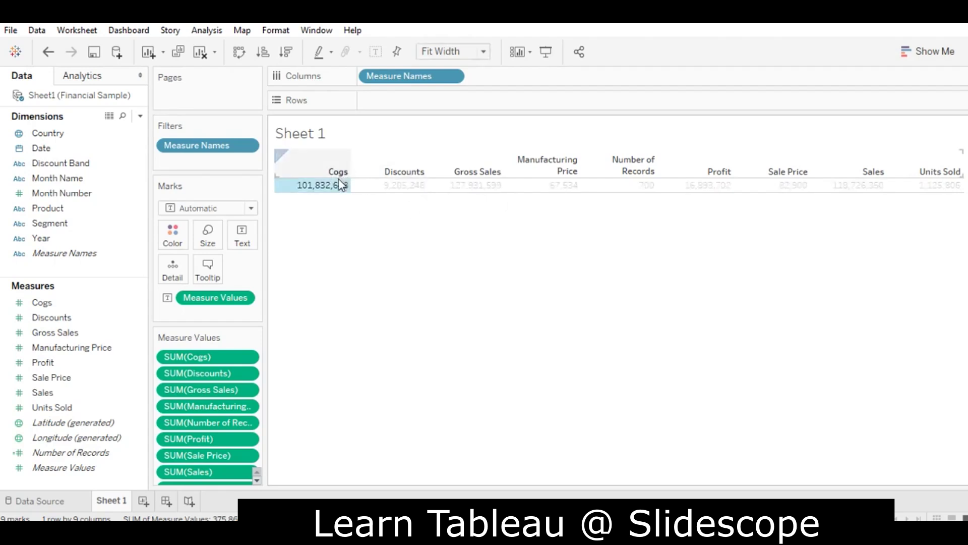
pyautogui.click(460, 185)
pyautogui.click(428, 301)
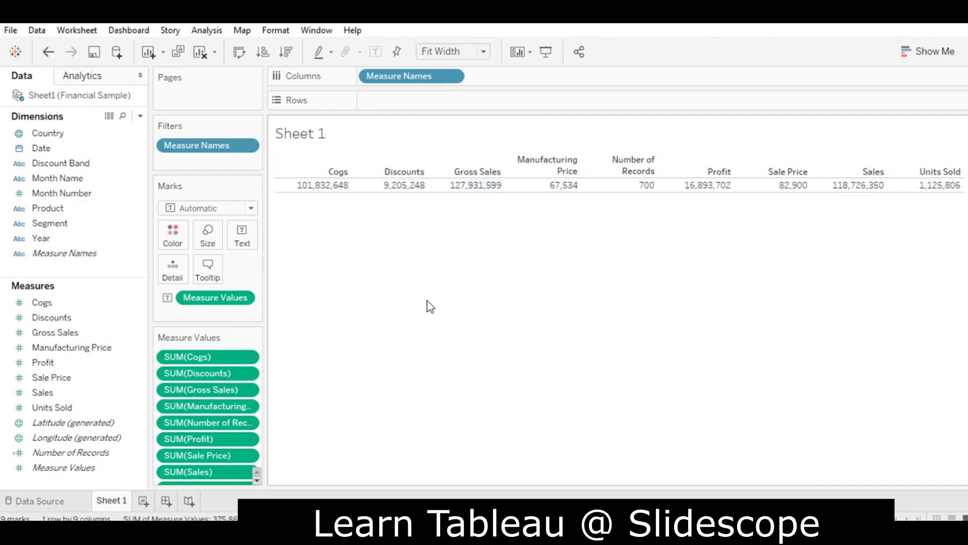
# Open the Cogs header's formatting and set the sheet-level Total pane and Total header fonts to green.
pyautogui.rightClick(329, 169)
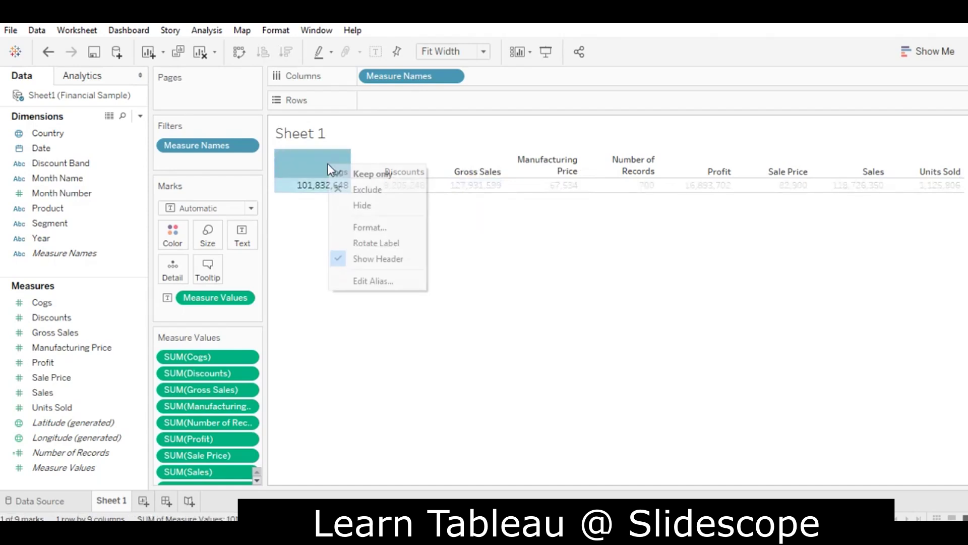
pyautogui.click(370, 227)
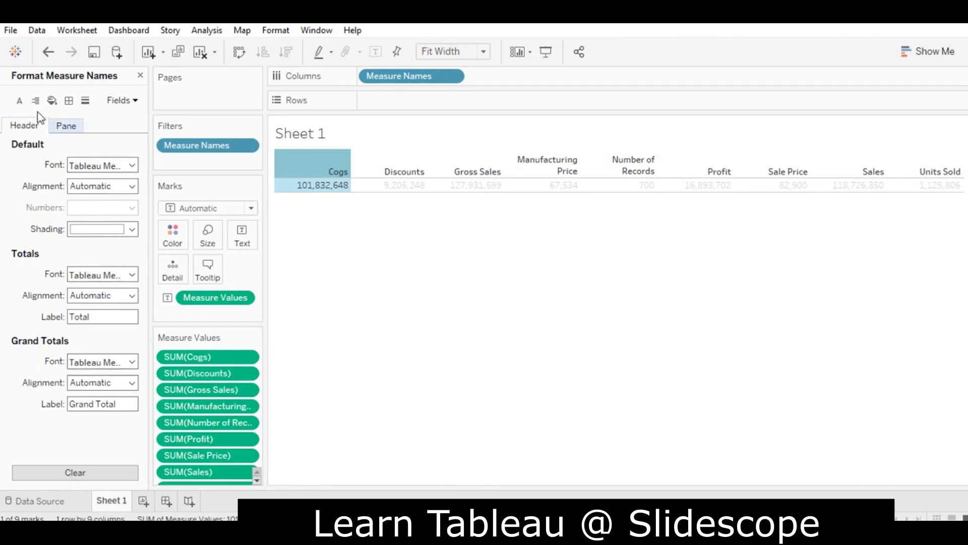
pyautogui.click(20, 104)
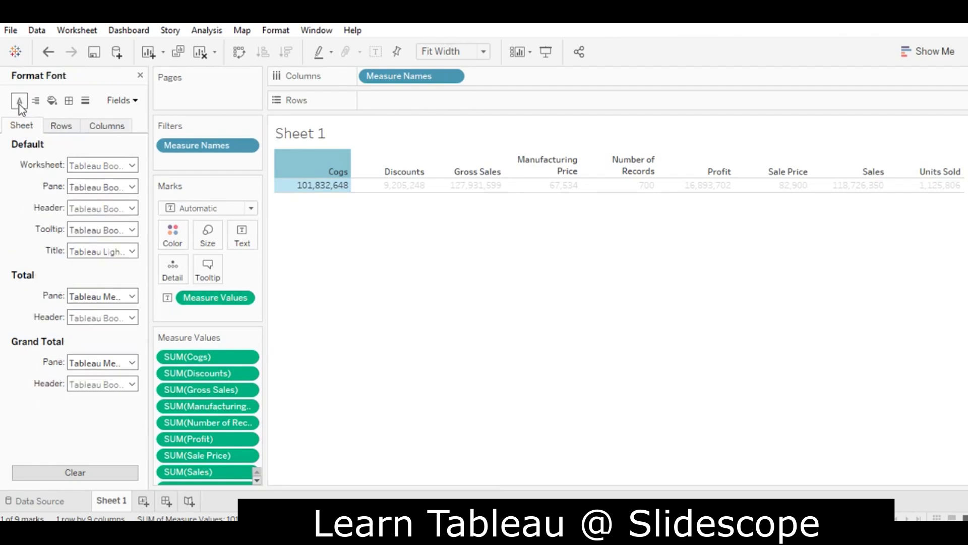
pyautogui.click(131, 296)
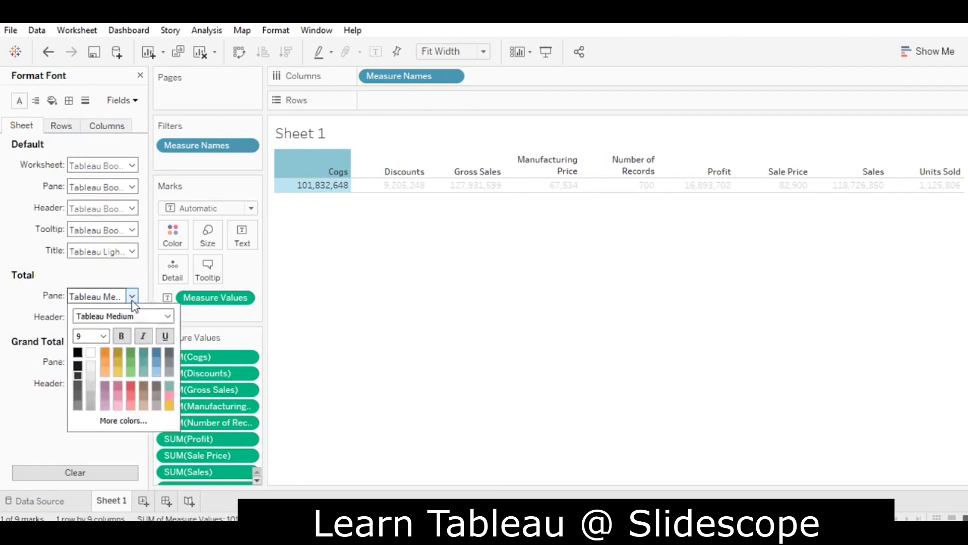
pyautogui.click(129, 352)
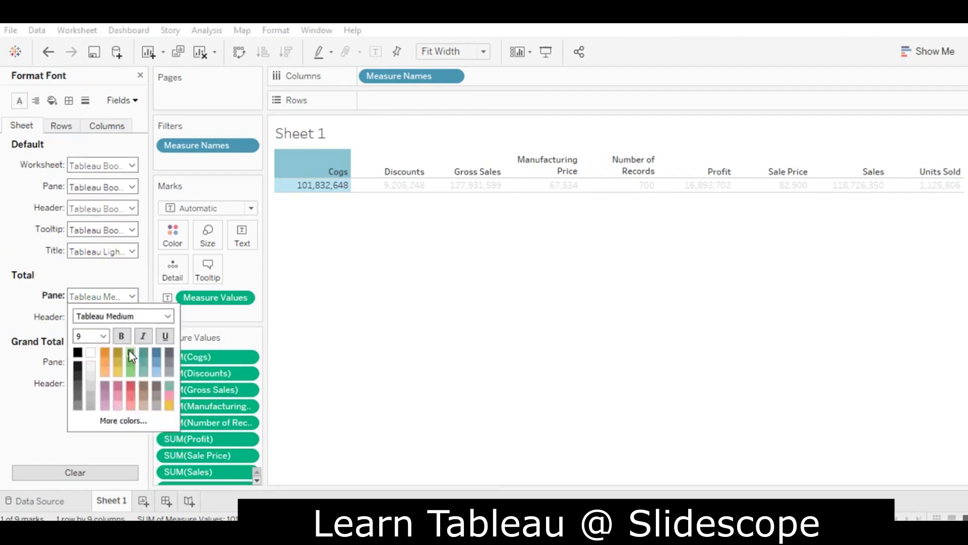
pyautogui.click(5, 322)
pyautogui.click(78, 319)
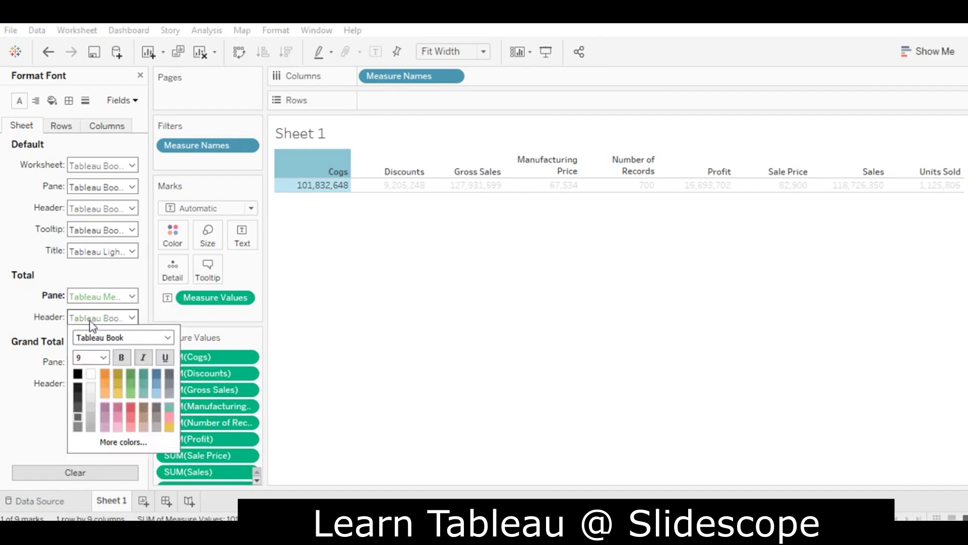
pyautogui.click(132, 371)
pyautogui.click(94, 260)
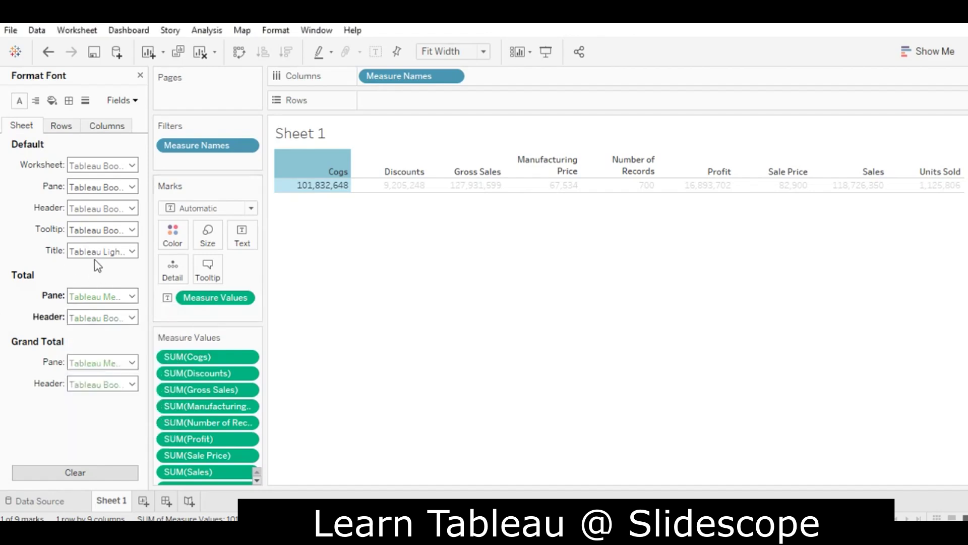
# In the column font formatting, set the Total pane and Total header fonts to green.
pyautogui.click(95, 128)
pyautogui.click(101, 297)
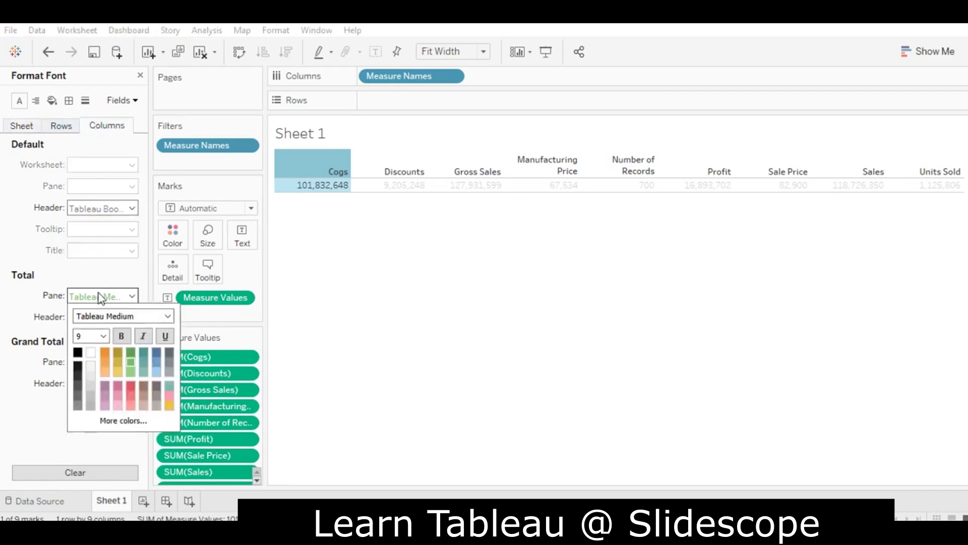
pyautogui.click(127, 348)
pyautogui.click(121, 322)
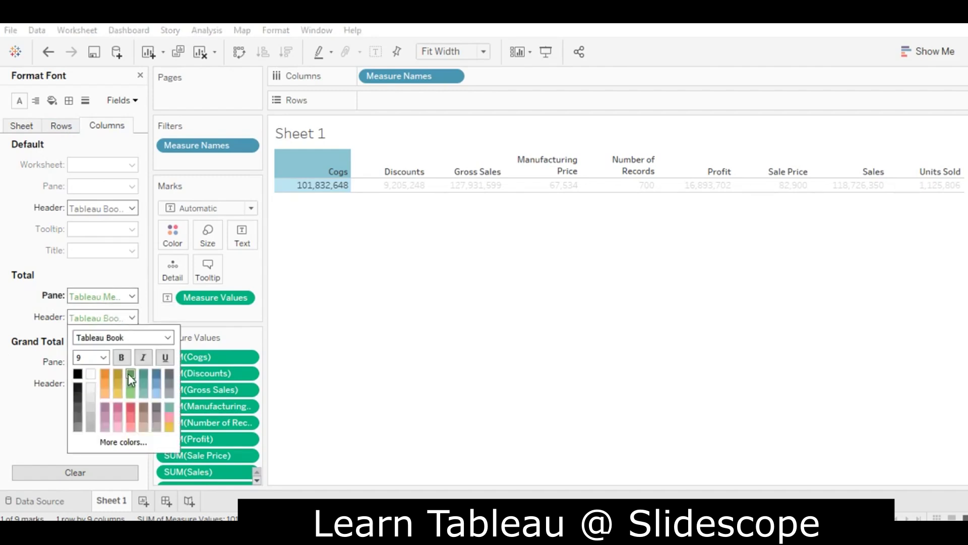
pyautogui.click(122, 357)
# Make the default column header font green and bold at size 12.
pyautogui.click(111, 211)
pyautogui.click(132, 267)
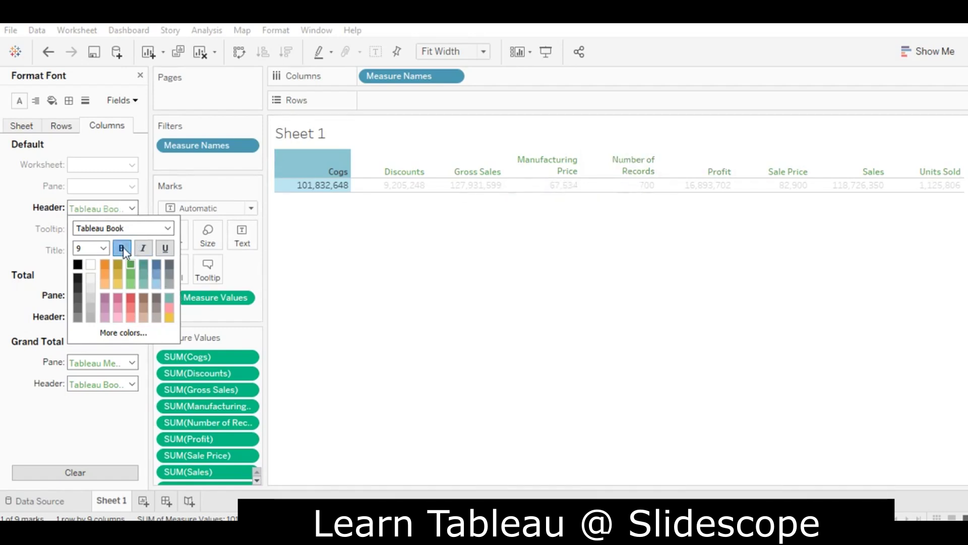
pyautogui.click(103, 248)
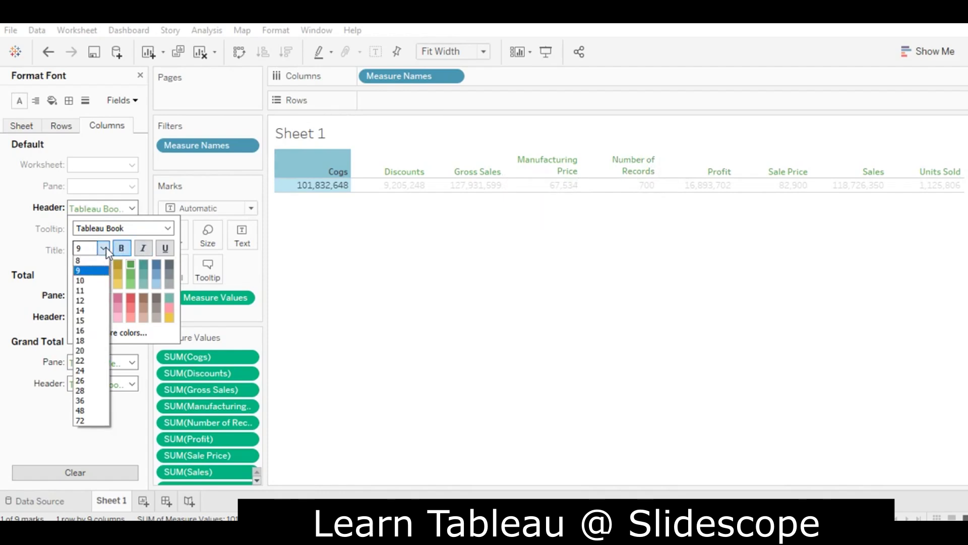
pyautogui.click(96, 301)
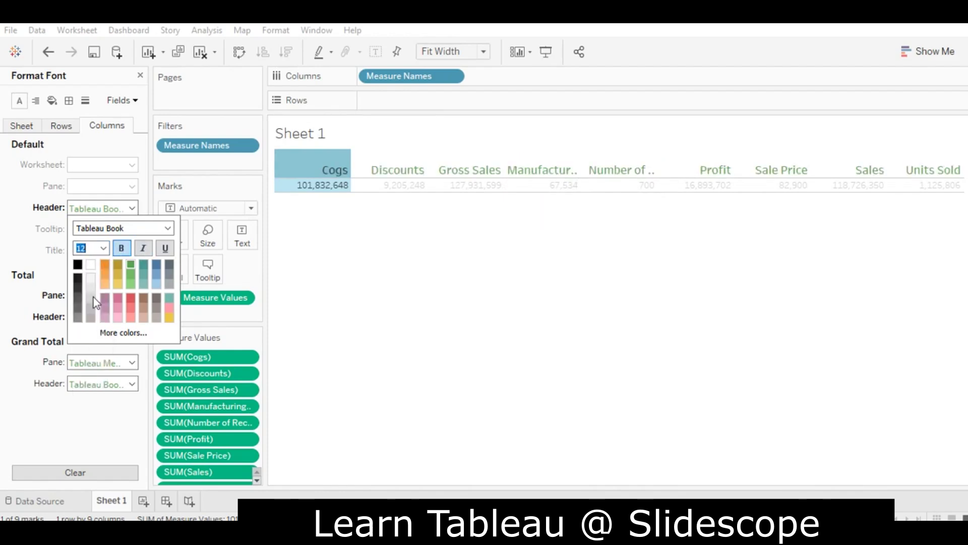
# Set the default column header font to size 10 and colour it red.
pyautogui.click(103, 247)
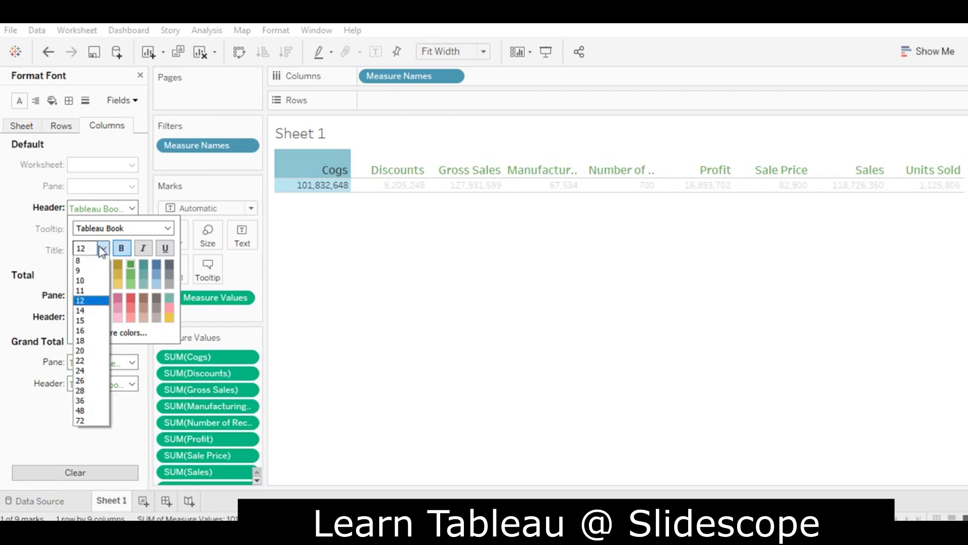
pyautogui.click(94, 278)
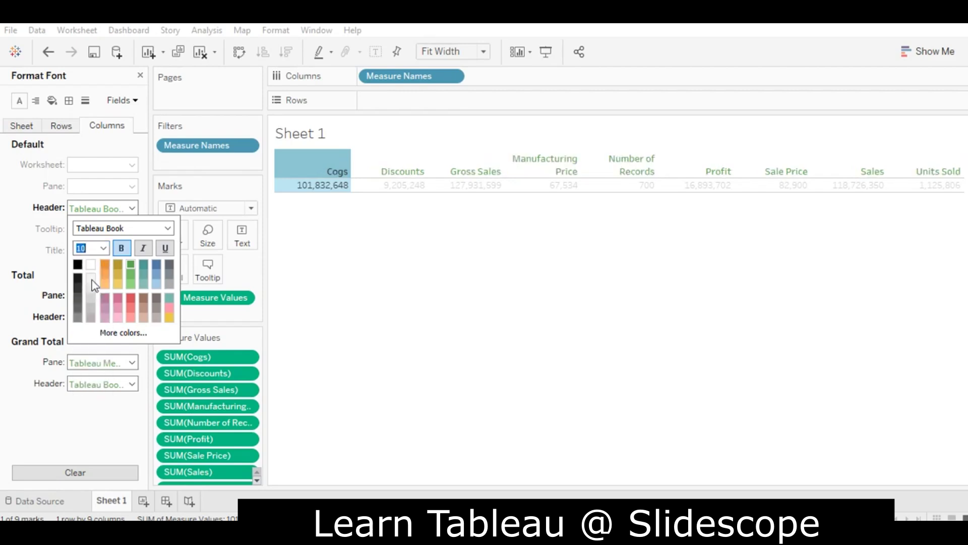
pyautogui.click(145, 249)
pyautogui.click(133, 299)
pyautogui.click(470, 355)
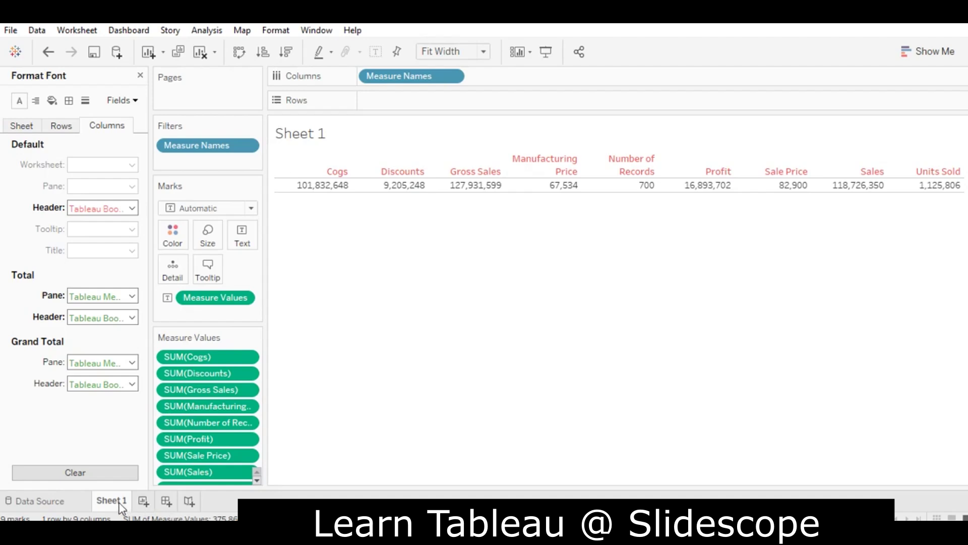
# Rename the worksheet Sheet 1 as "Dimensions vs Measured Values".
pyautogui.moveTo(120, 504)
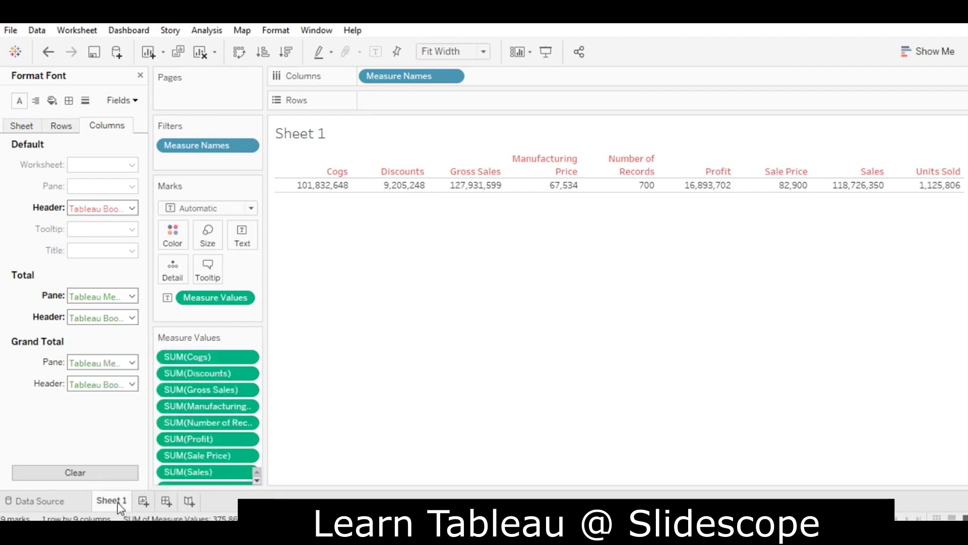
pyautogui.rightClick(120, 502)
pyautogui.click(199, 341)
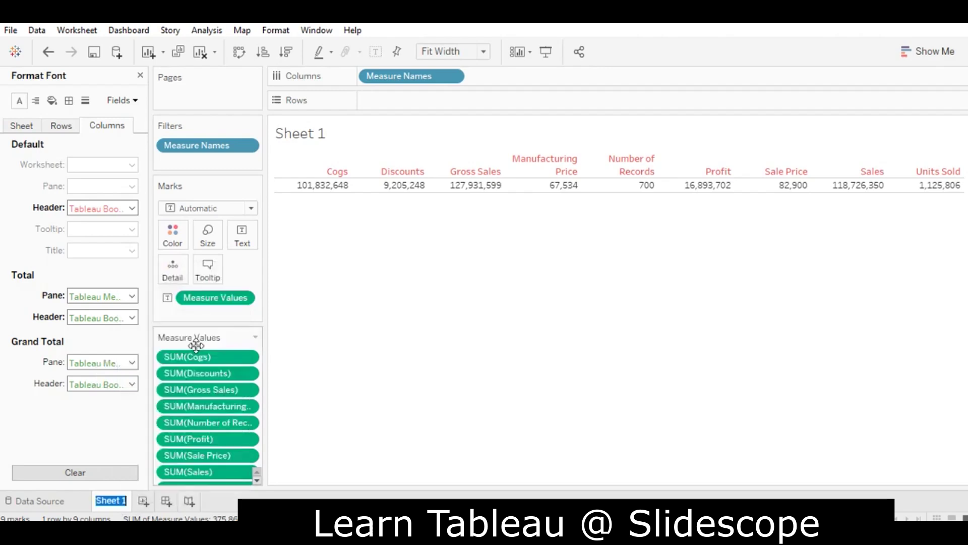
pyautogui.write('Dimensio')
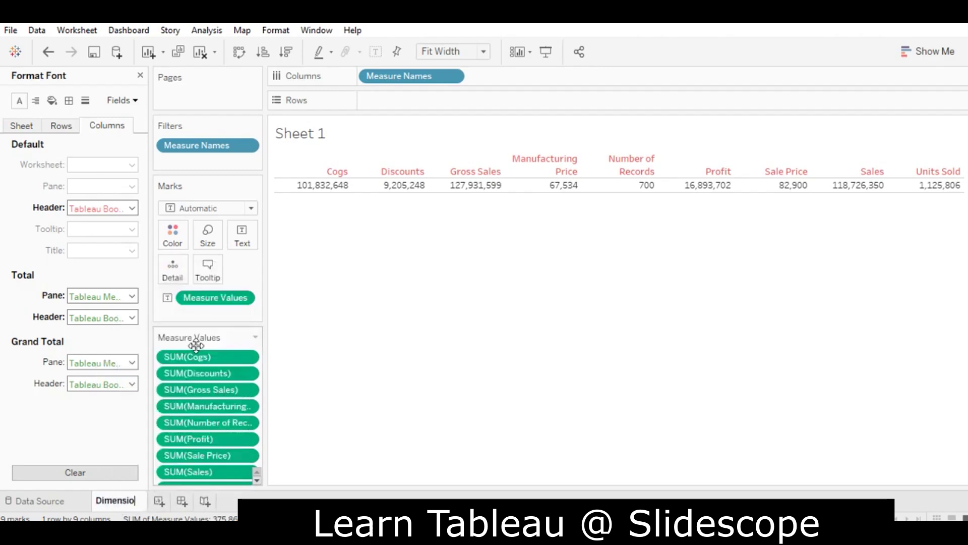
pyautogui.write('ns vs Measures')
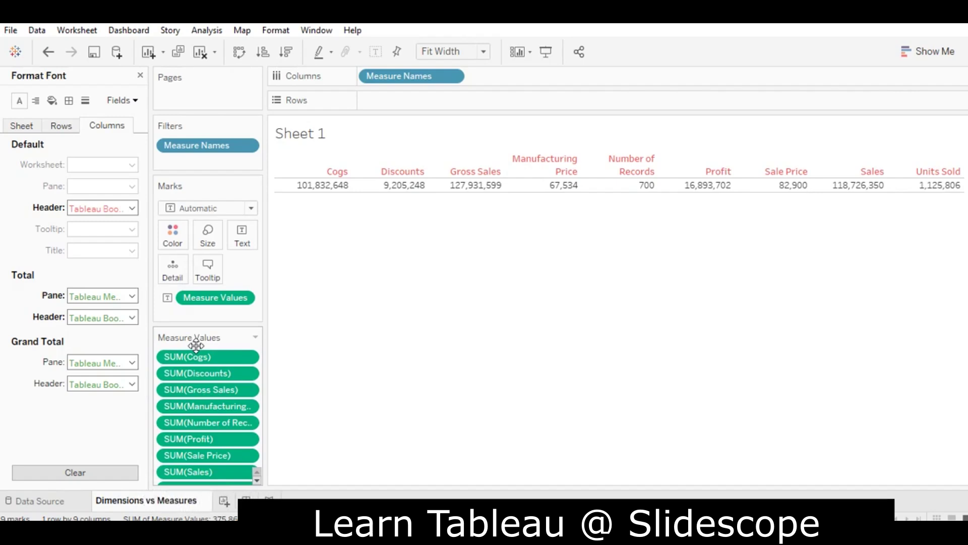
pyautogui.press('BackSpace')
pyautogui.write('d Values')
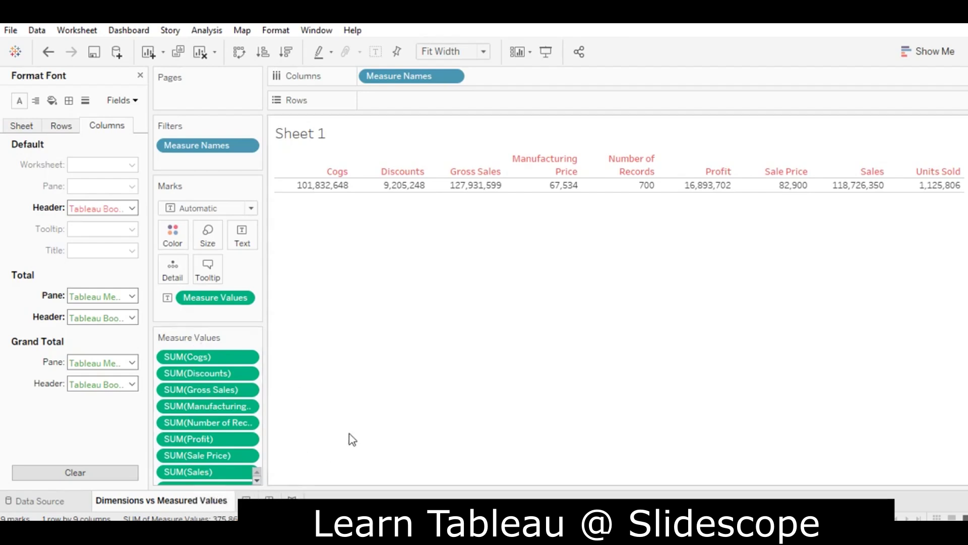
pyautogui.press('Return')
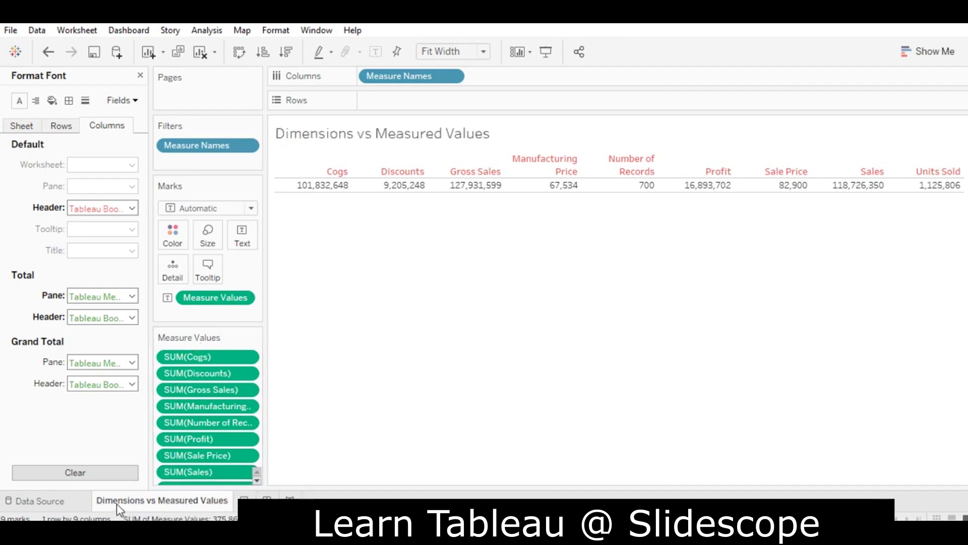
# Replace the word Dimensions in the worksheet name so it reads "Names vs Measured Values".
pyautogui.rightClick(117, 503)
pyautogui.click(183, 336)
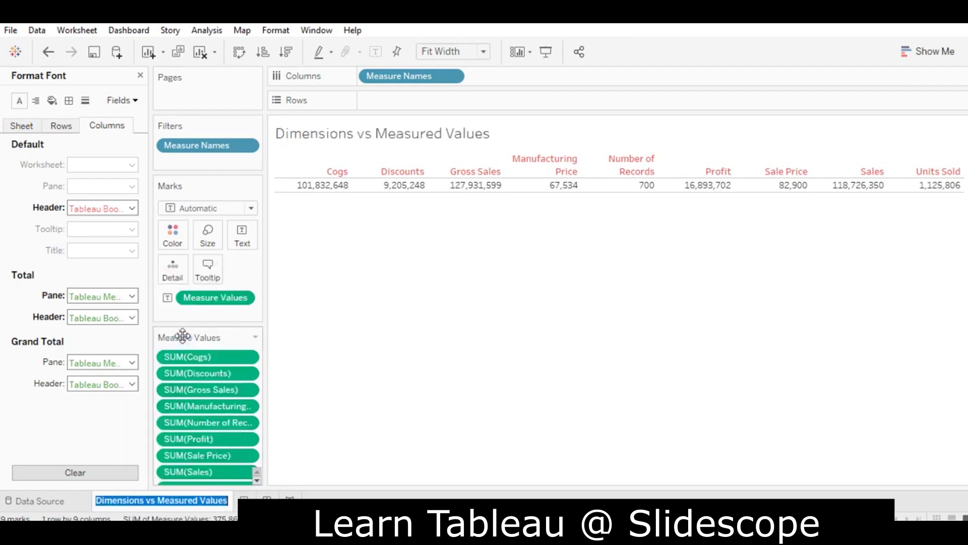
pyautogui.doubleClick(120, 501)
pyautogui.write('Names')
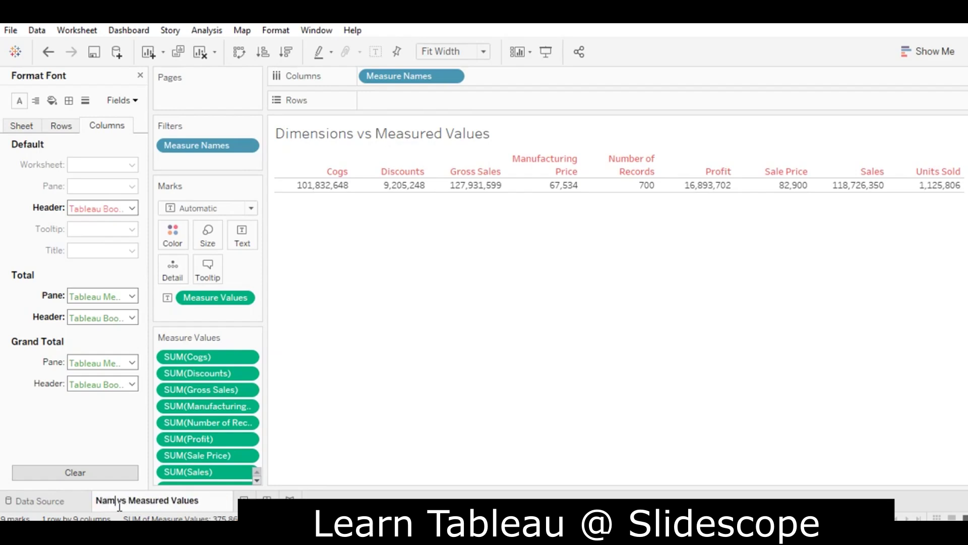
pyautogui.press('Return')
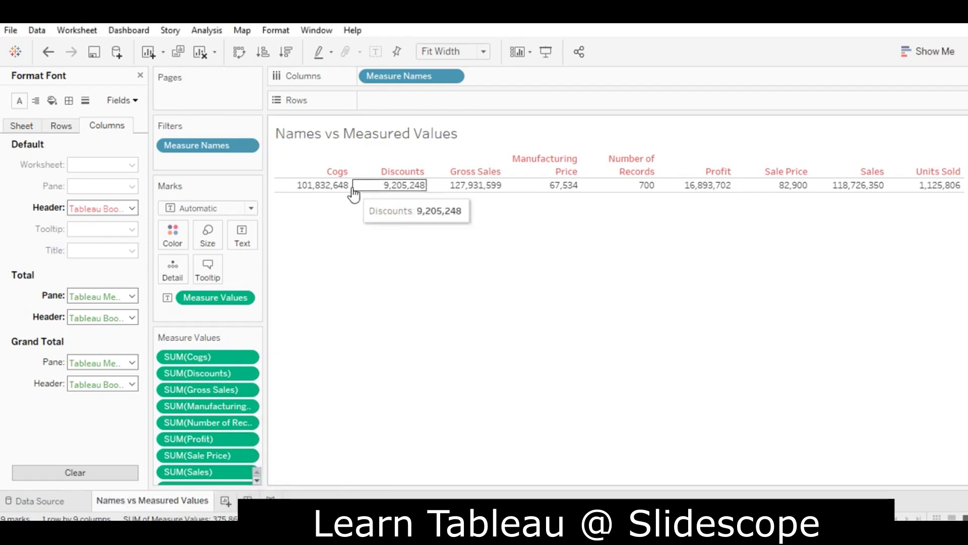
pyautogui.doubleClick(365, 141)
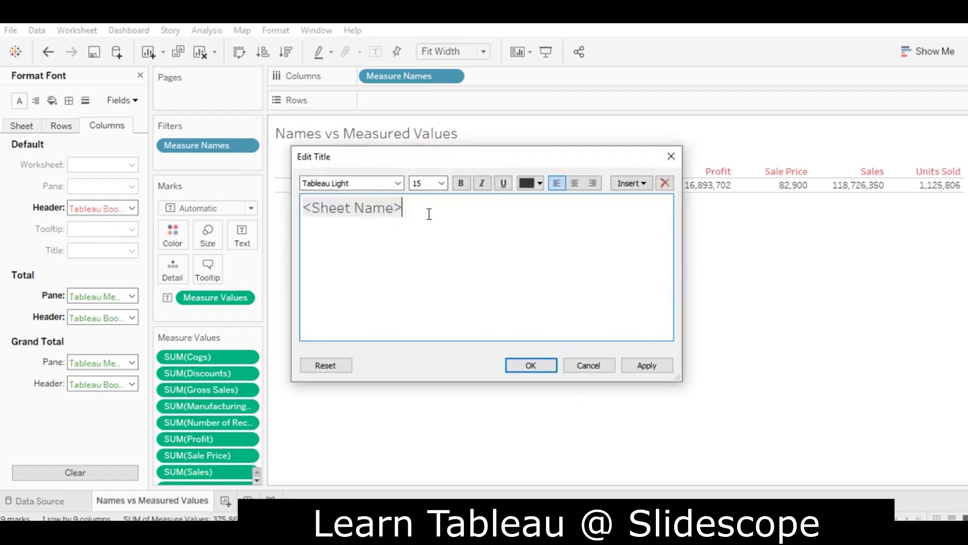
pyautogui.moveTo(429, 213); pyautogui.dragTo(279, 204)
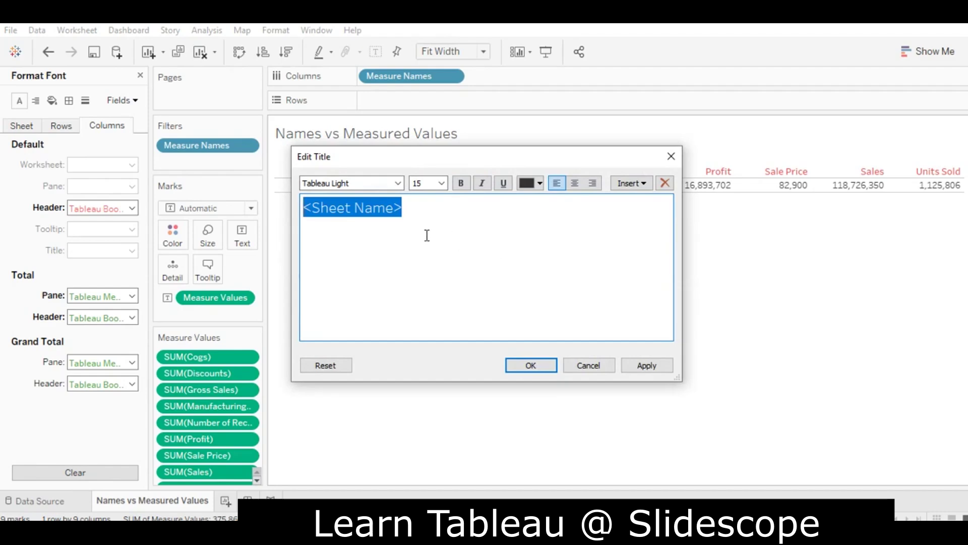
pyautogui.click(588, 367)
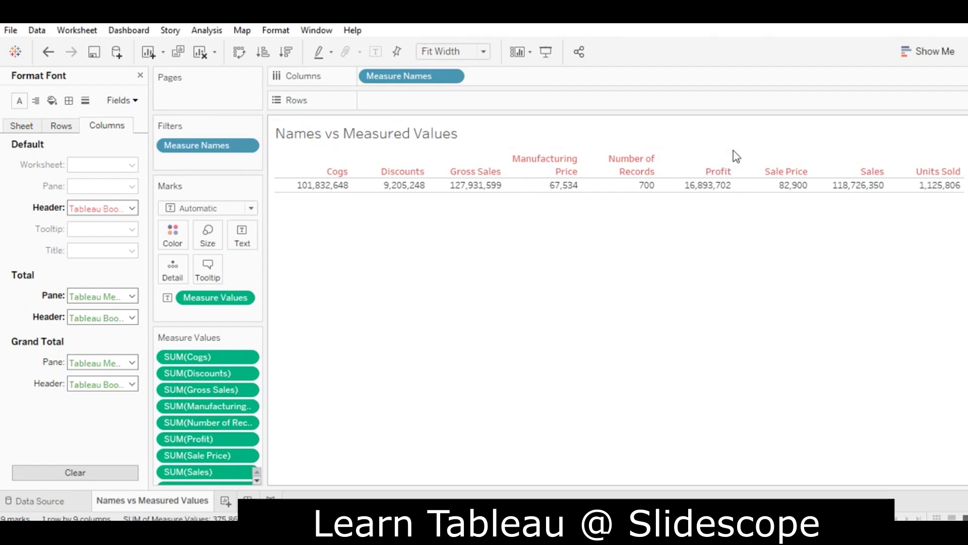
# Format the worksheet title as bold at size 18, apply it, and return to the data fields.
pyautogui.moveTo(702, 189)
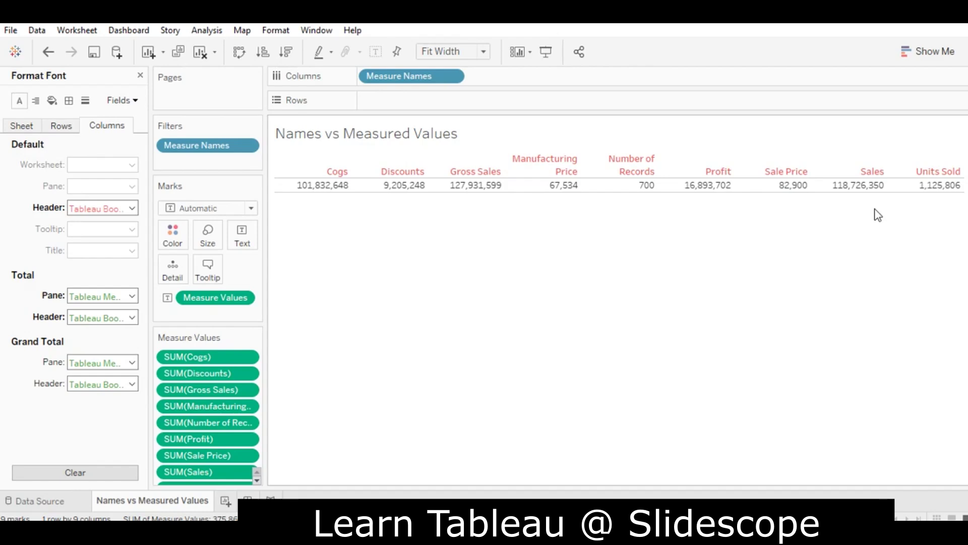
pyautogui.doubleClick(373, 130)
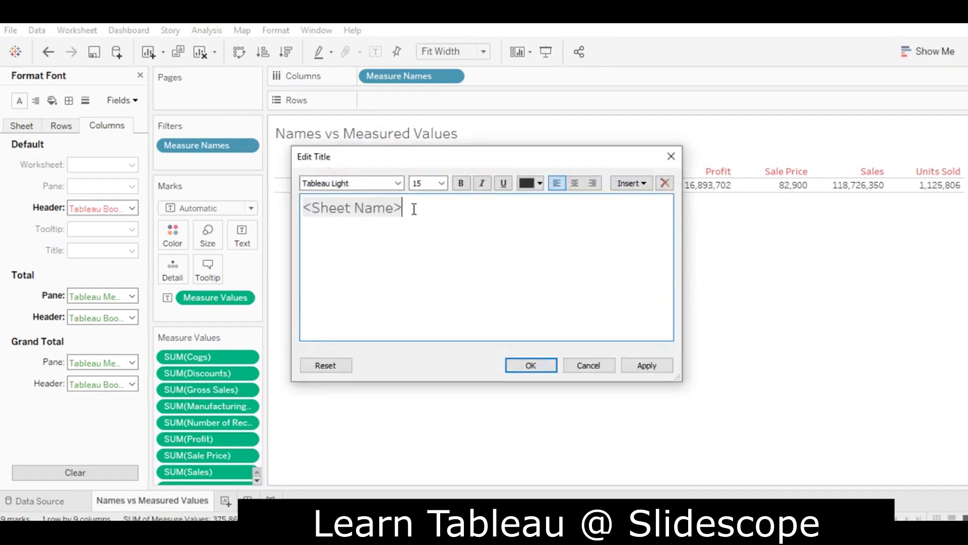
pyautogui.moveTo(412, 210); pyautogui.dragTo(305, 209)
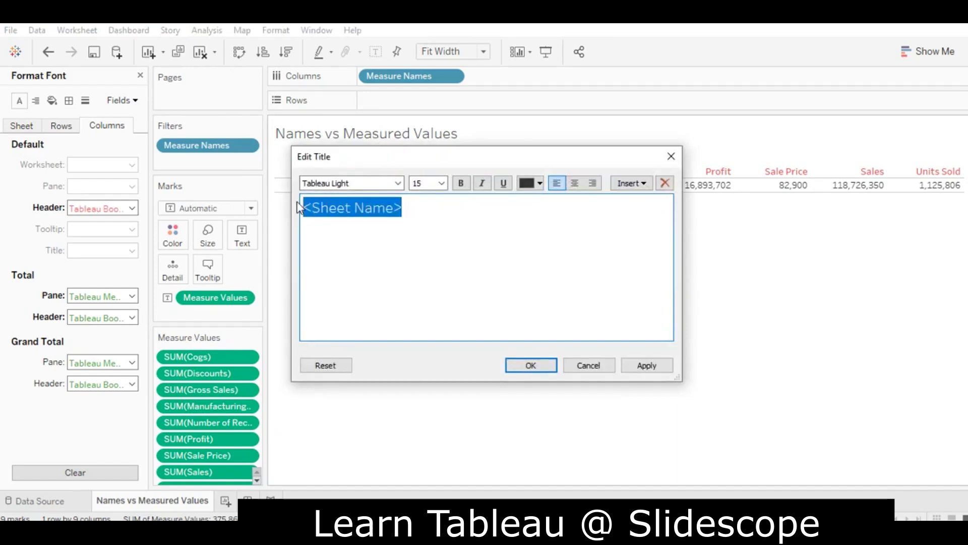
pyautogui.click(460, 183)
pyautogui.click(397, 184)
pyautogui.click(395, 185)
pyautogui.click(441, 183)
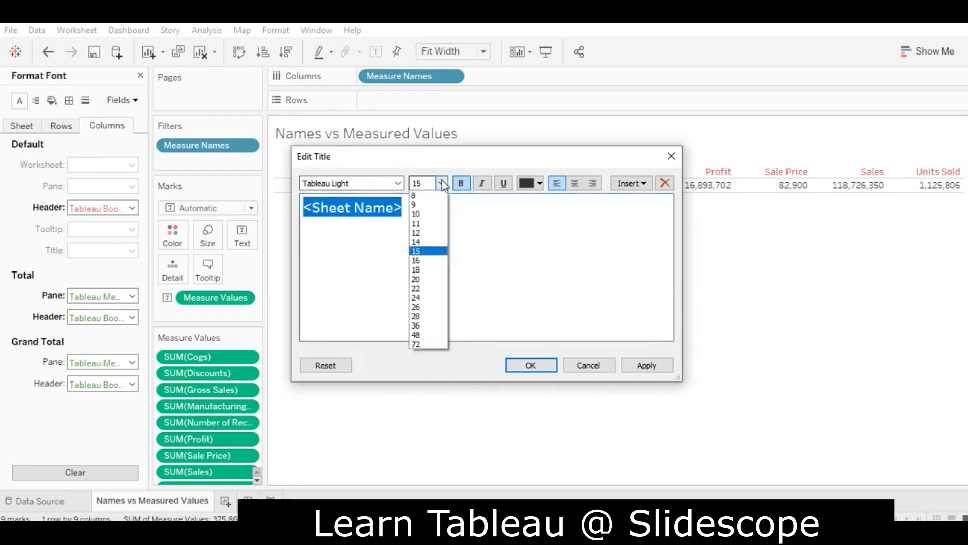
pyautogui.click(440, 270)
pyautogui.click(644, 369)
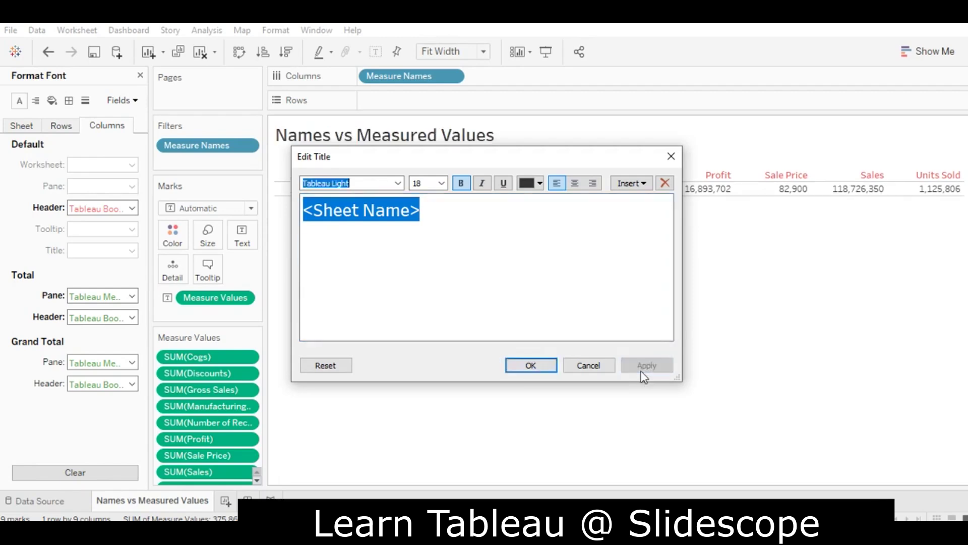
pyautogui.click(535, 367)
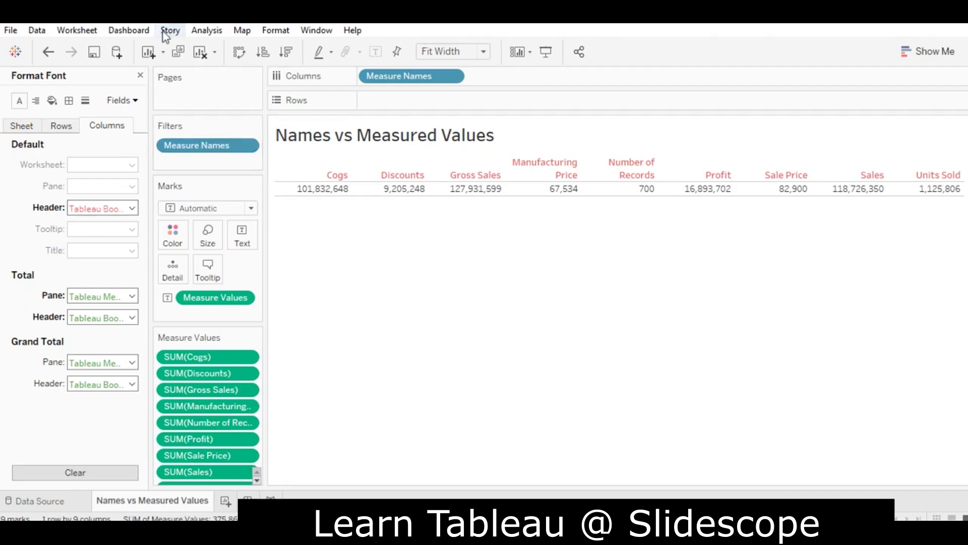
pyautogui.click(140, 76)
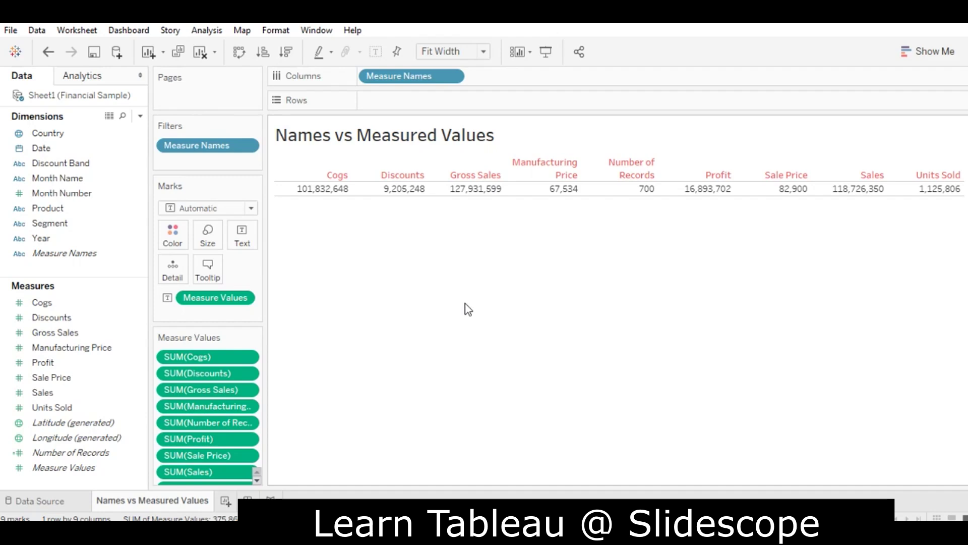
# Show a filter for the Product dimension and display it as a Single Value (dropdown).
pyautogui.click(70, 211)
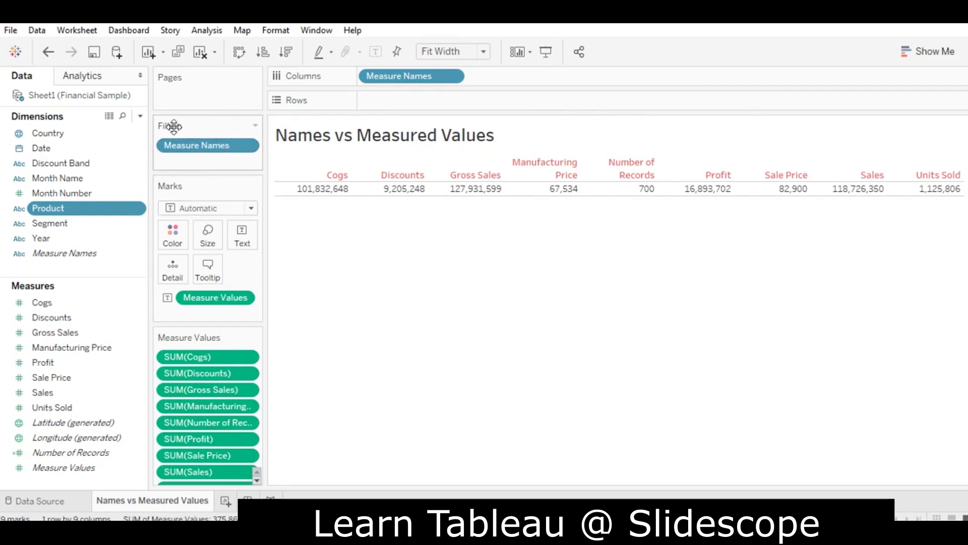
pyautogui.click(136, 209)
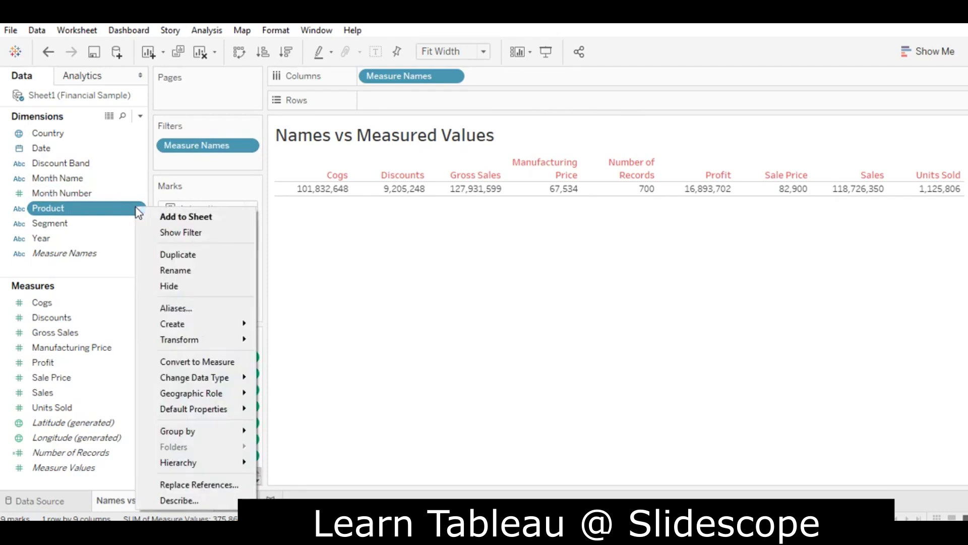
pyautogui.click(205, 233)
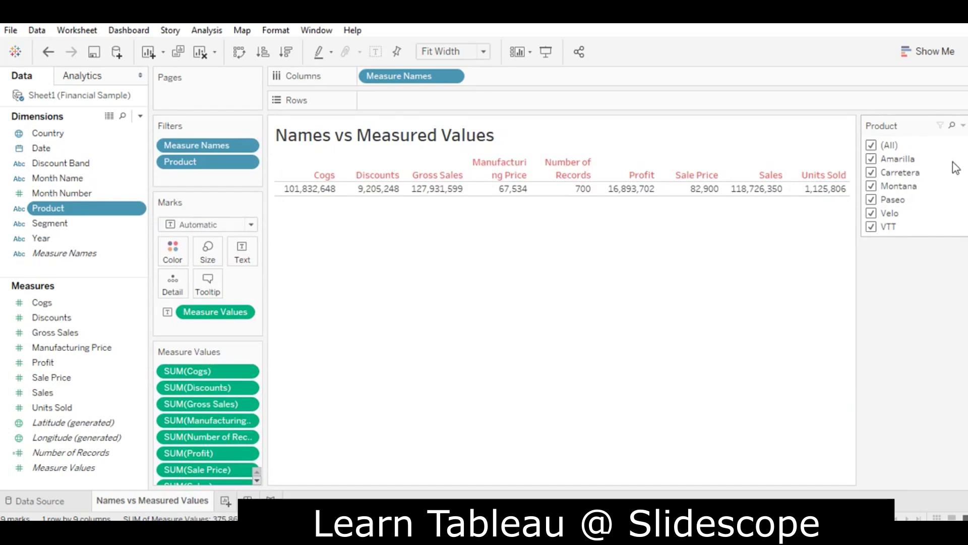
pyautogui.click(963, 126)
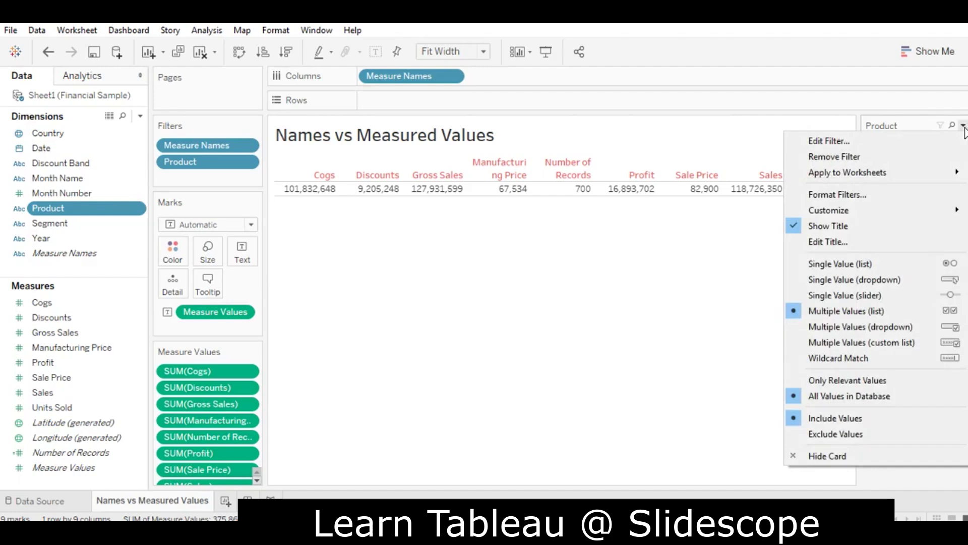
pyautogui.click(822, 280)
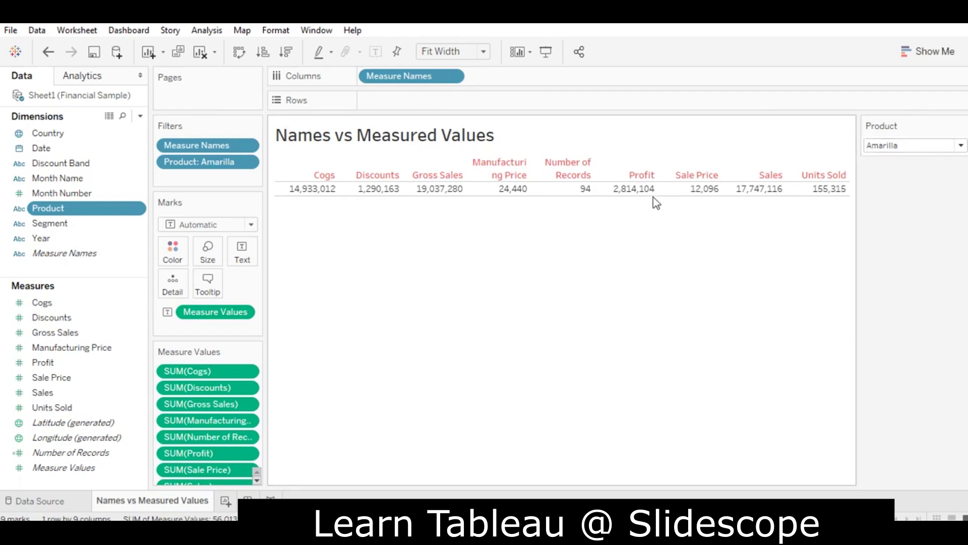
# Filter the table by Carretera and by Montana, and set the Product filter back to (All).
pyautogui.click(910, 145)
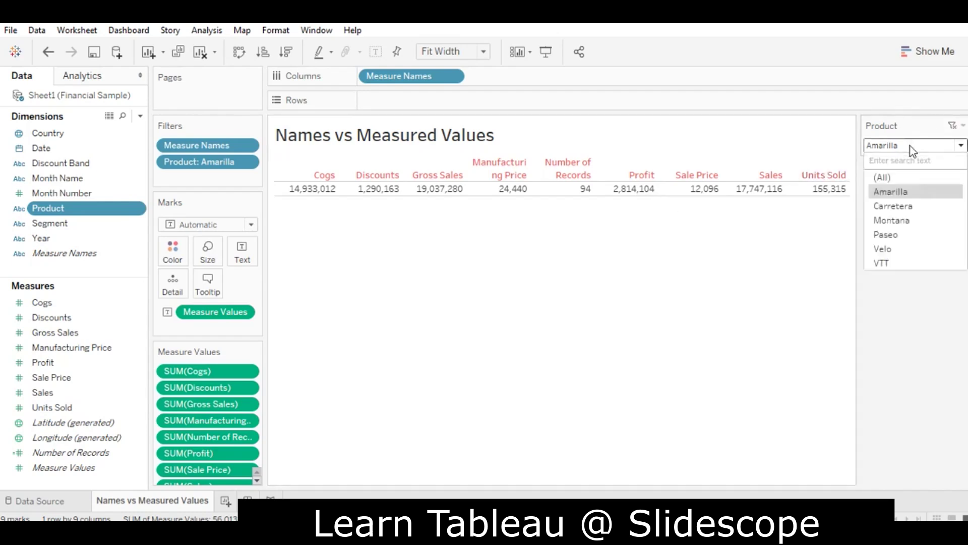
pyautogui.click(901, 206)
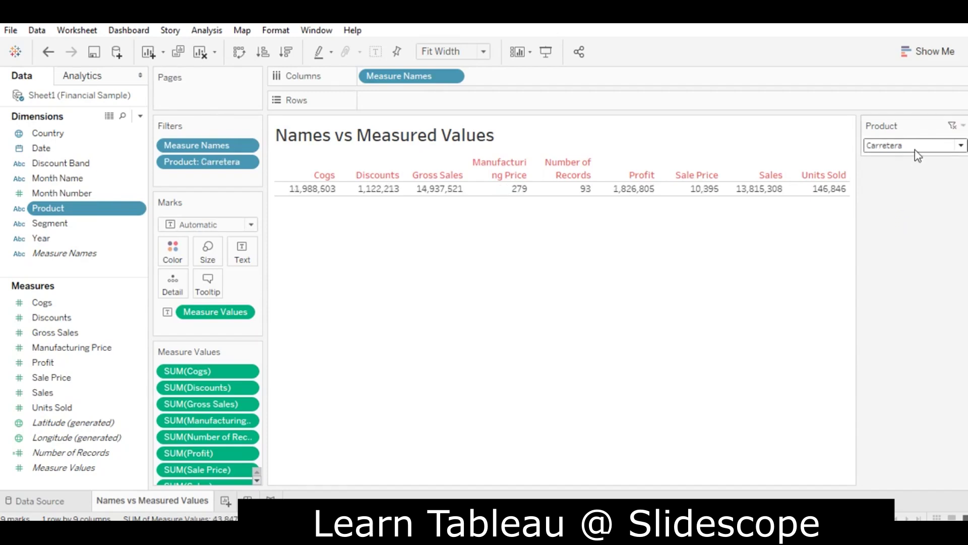
pyautogui.click(915, 147)
pyautogui.click(910, 225)
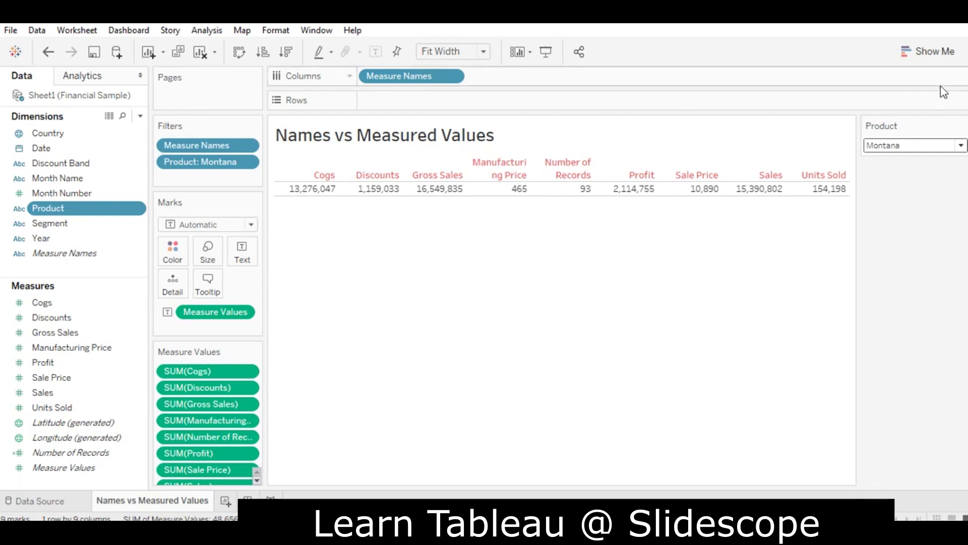
pyautogui.click(897, 145)
pyautogui.click(891, 177)
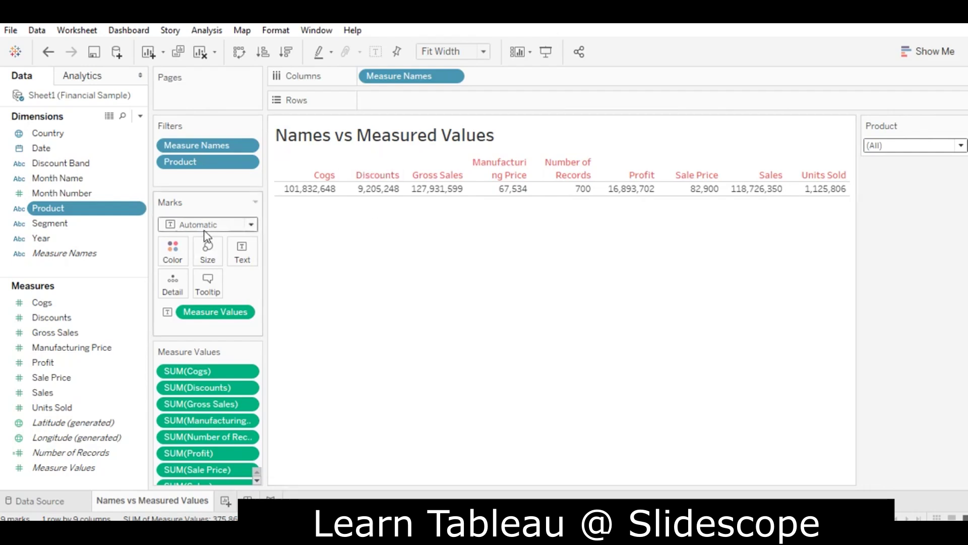
# Try the Only Relevant Values option on the Product filter and return it to All Values in Database.
pyautogui.moveTo(882, 143)
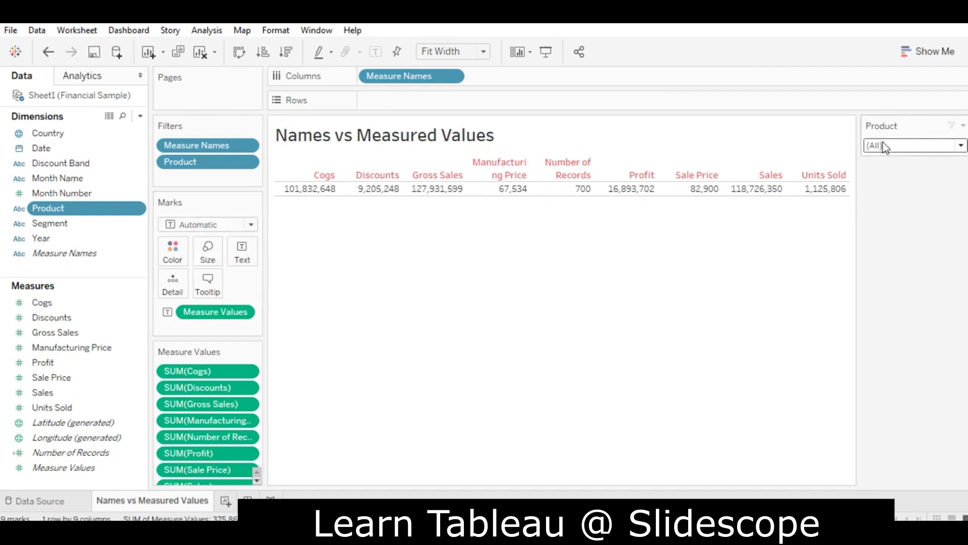
pyautogui.click(962, 126)
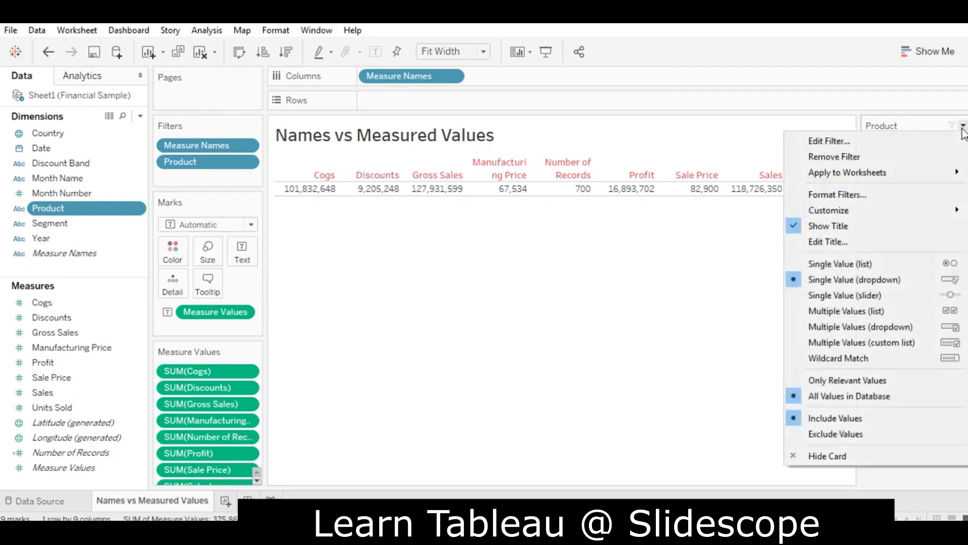
pyautogui.click(851, 386)
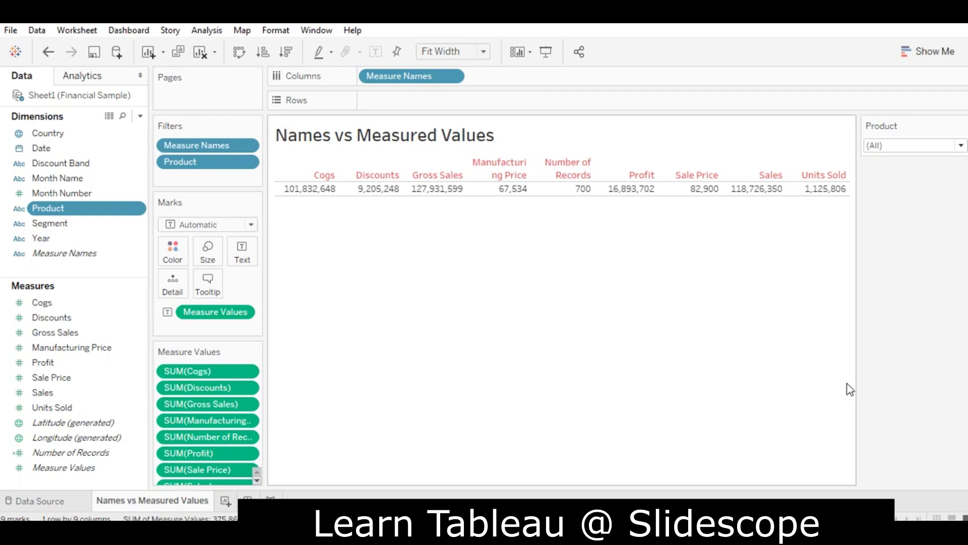
pyautogui.click(962, 126)
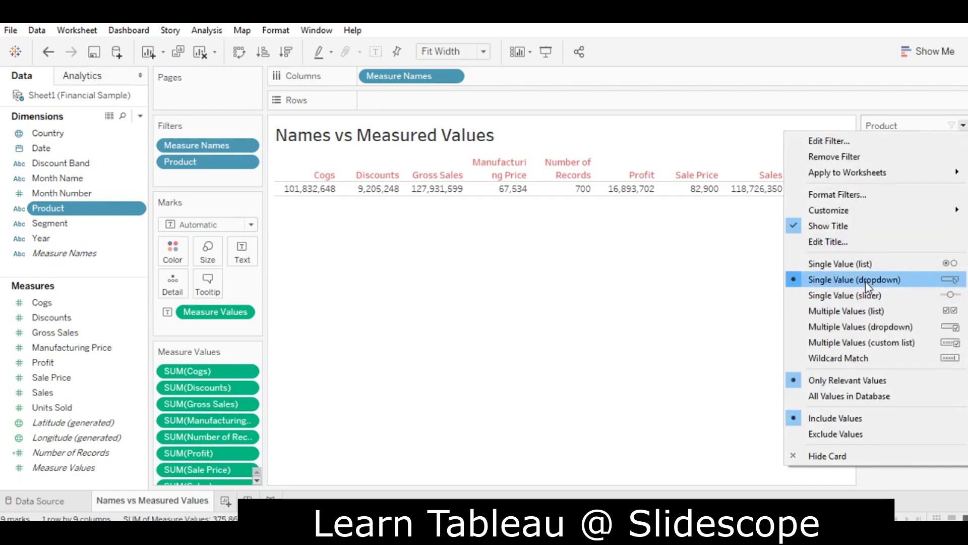
pyautogui.click(868, 395)
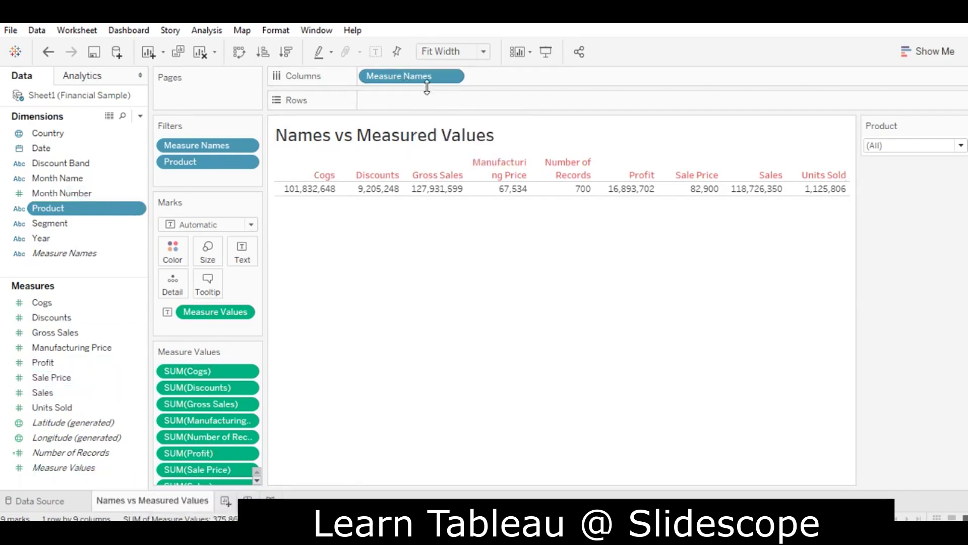
pyautogui.click(931, 52)
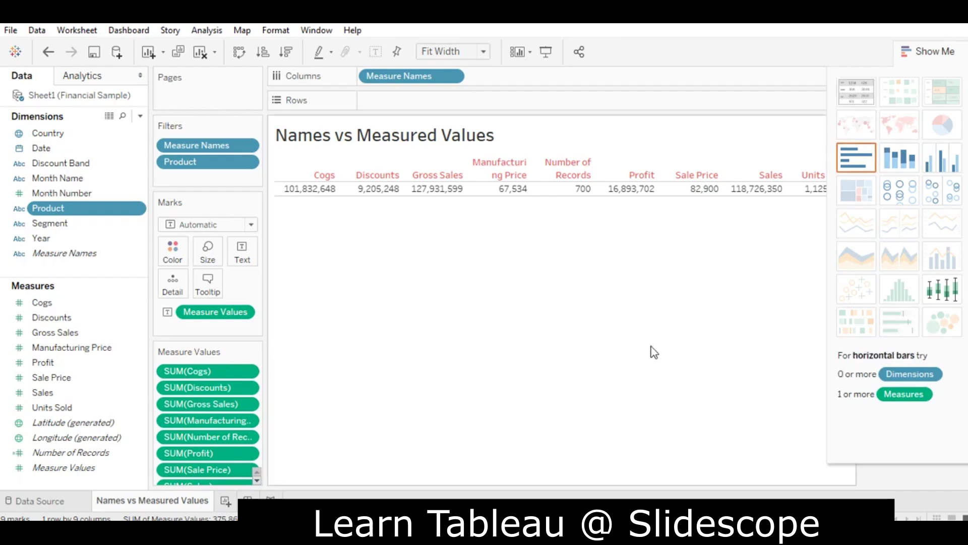
pyautogui.click(905, 56)
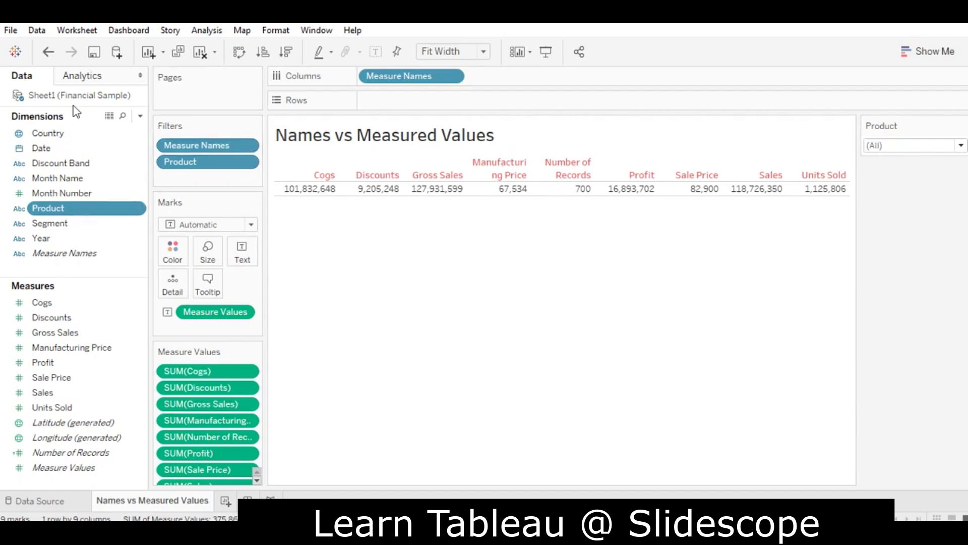
# Show a filter for the Country dimension and display it as a Single Value (dropdown).
pyautogui.click(140, 133)
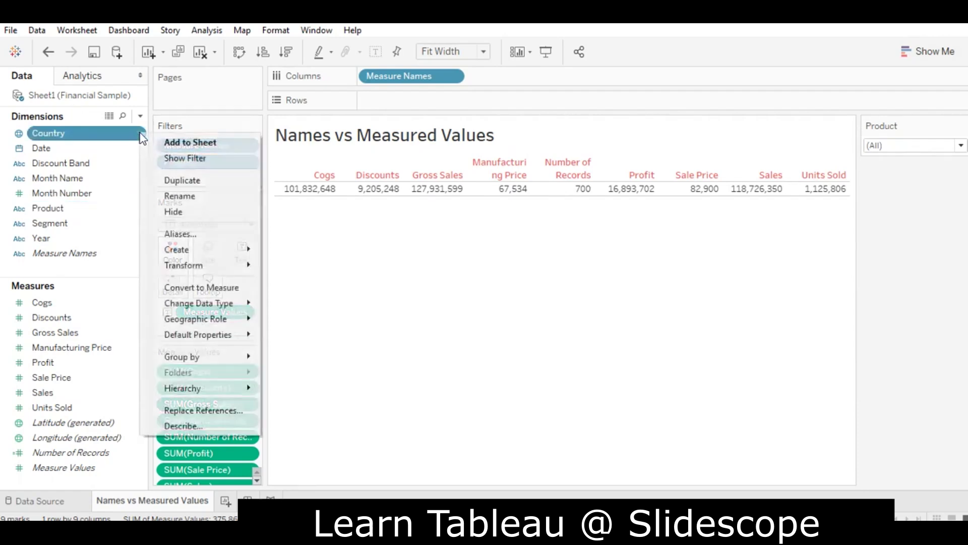
pyautogui.click(169, 158)
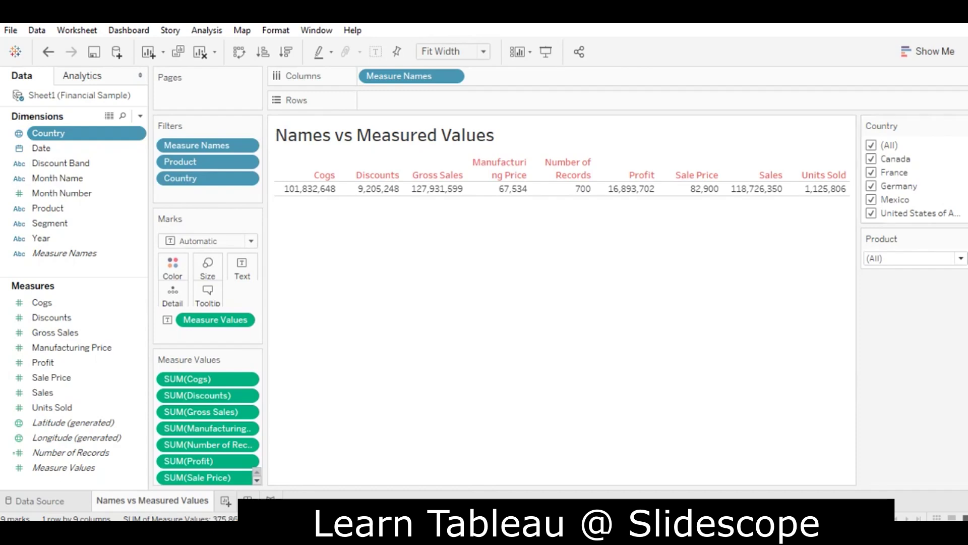
pyautogui.click(963, 126)
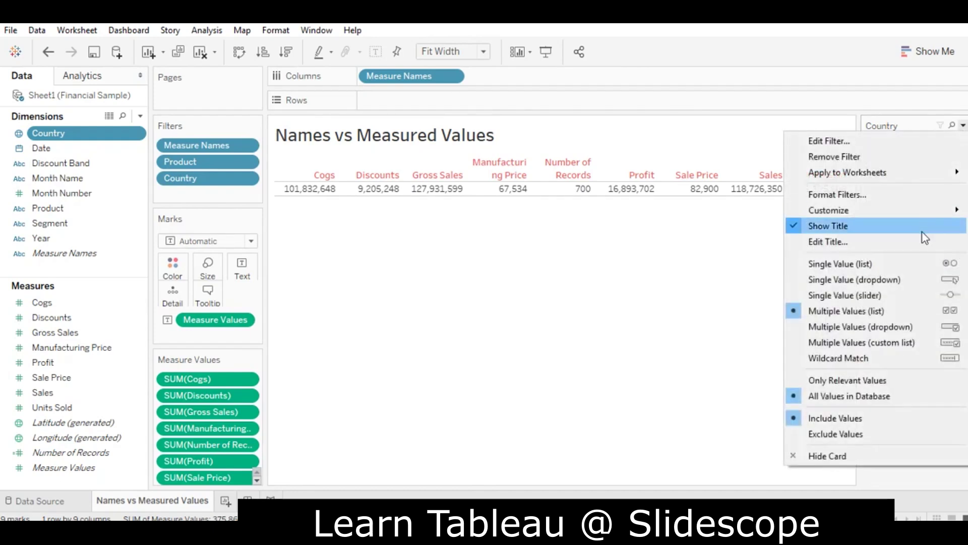
pyautogui.click(852, 280)
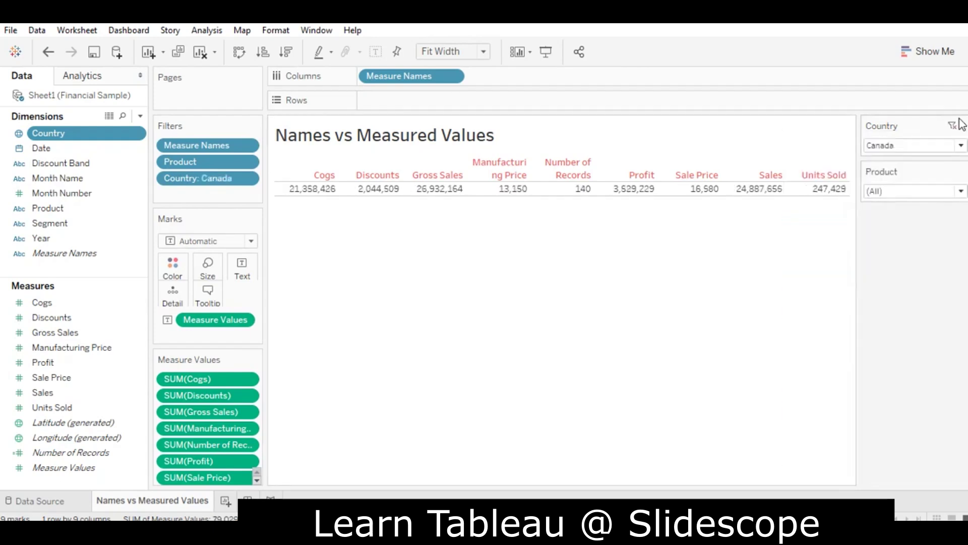
# Limit the Country filter to Only Relevant Values and set its selection to (All).
pyautogui.click(963, 127)
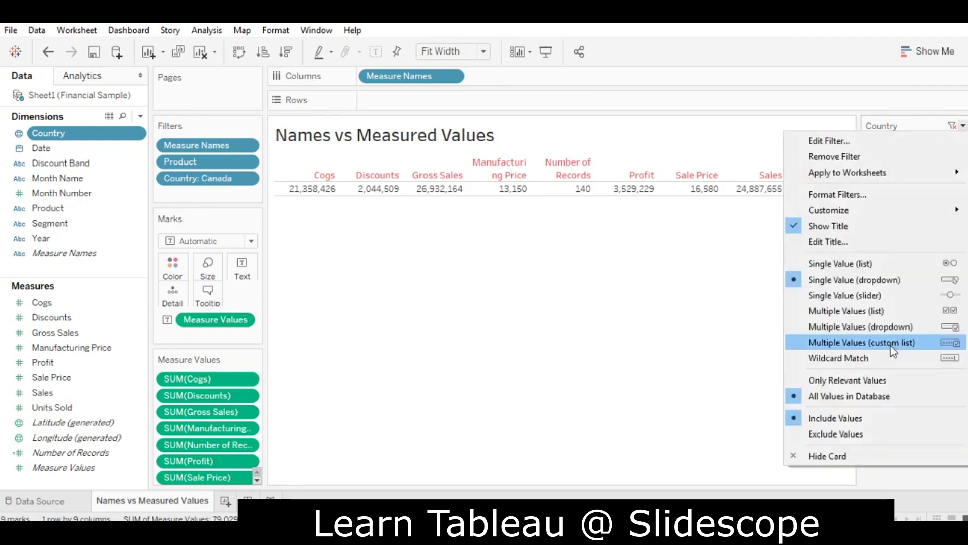
pyautogui.click(858, 375)
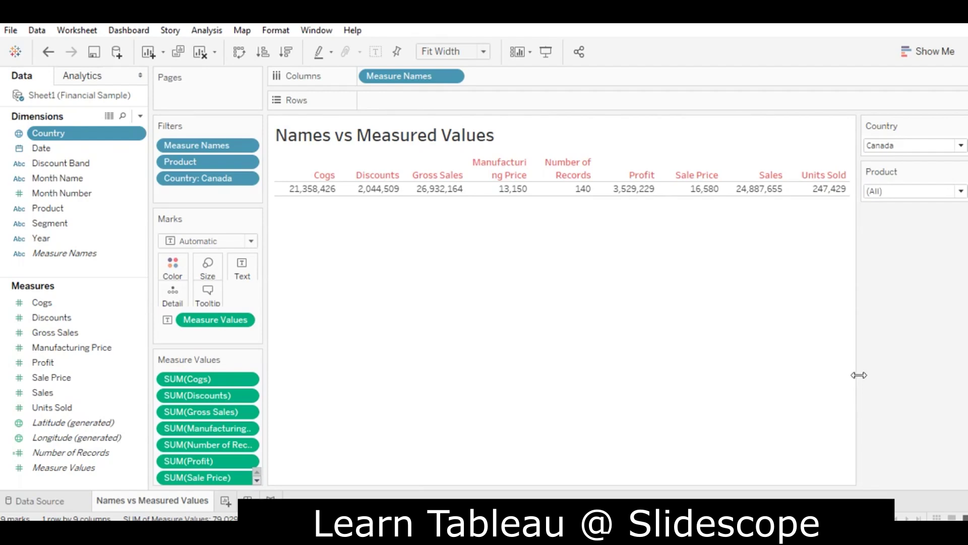
pyautogui.click(938, 147)
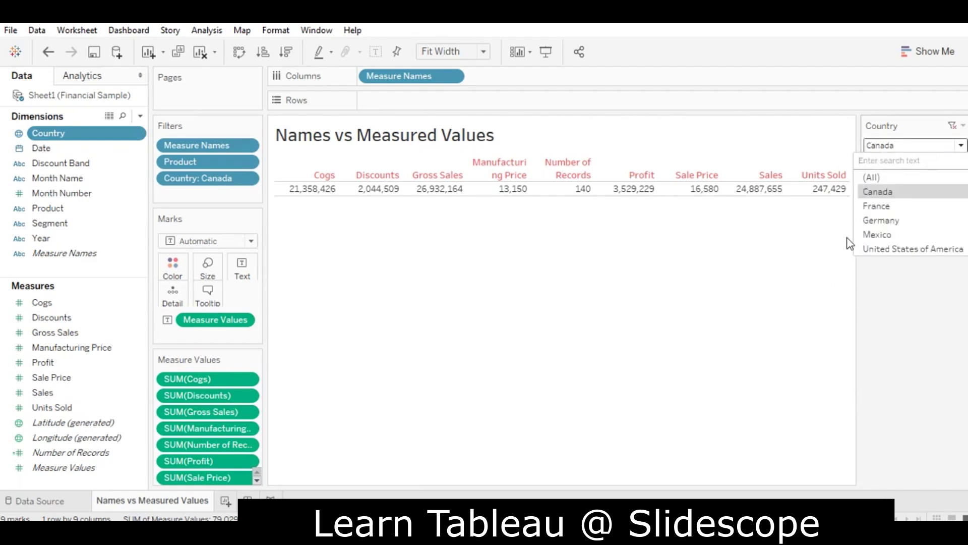
pyautogui.click(886, 175)
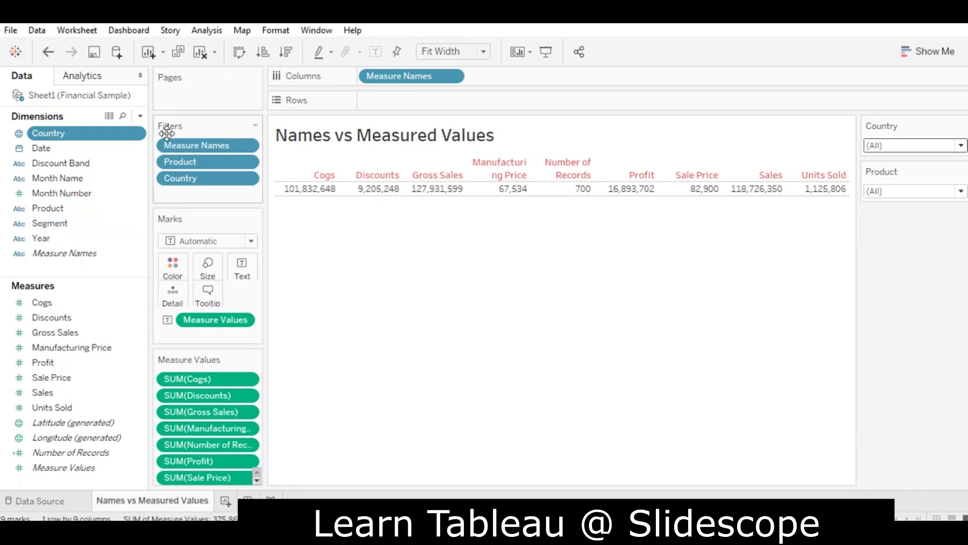
# Show a filter for the Segment dimension on the worksheet.
pyautogui.rightClick(136, 225)
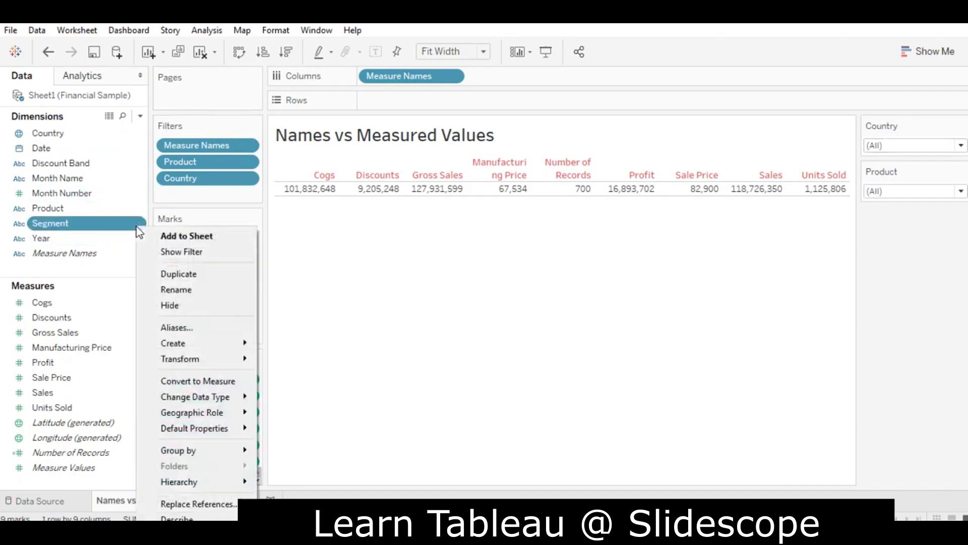
pyautogui.click(177, 252)
# Switch to the Financial Sample workbook in Excel and examine the entries in the Segment column.
pyautogui.click(322, 534)
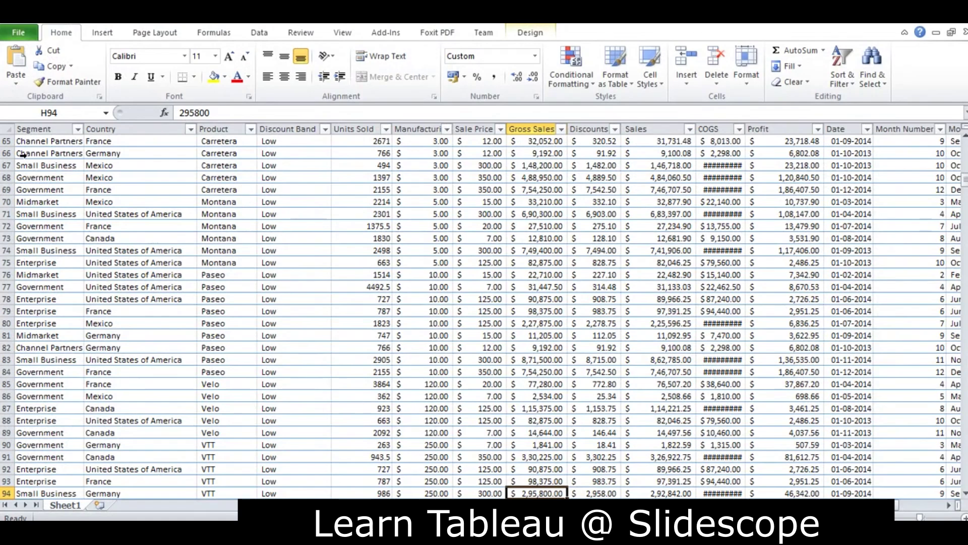
pyautogui.click(52, 149)
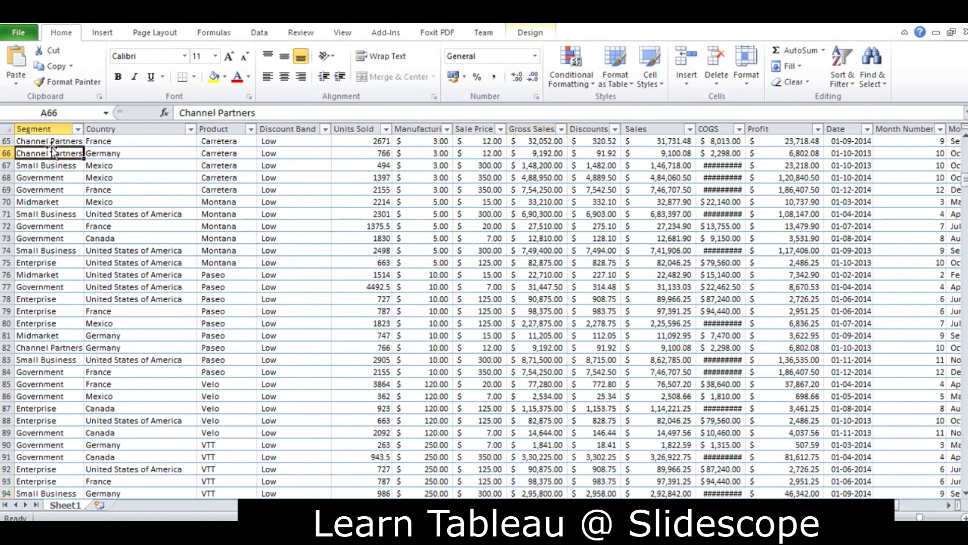
pyautogui.click(28, 225)
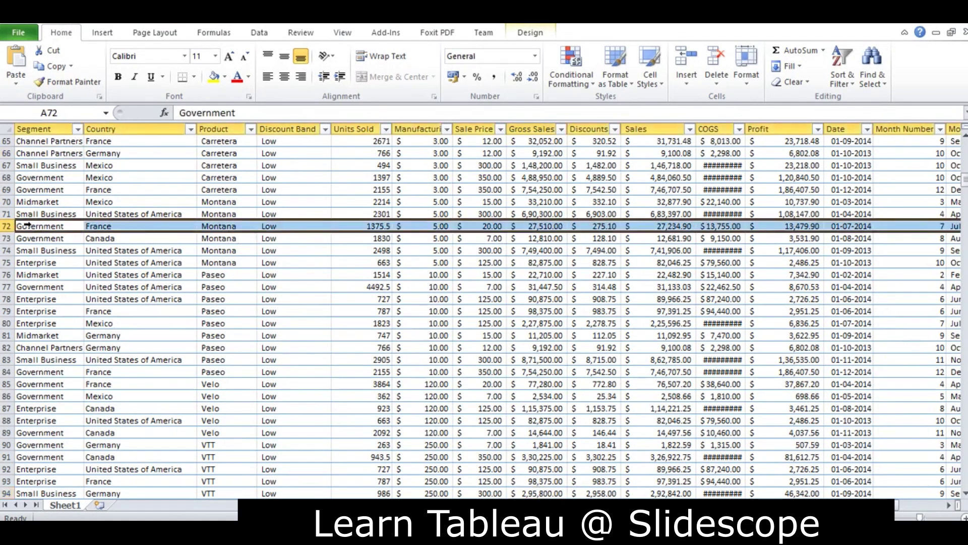
# Check the Segment entries in rows 74 to 76 of the Excel sheet and switch back to Tableau.
pyautogui.click(43, 250)
pyautogui.click(44, 262)
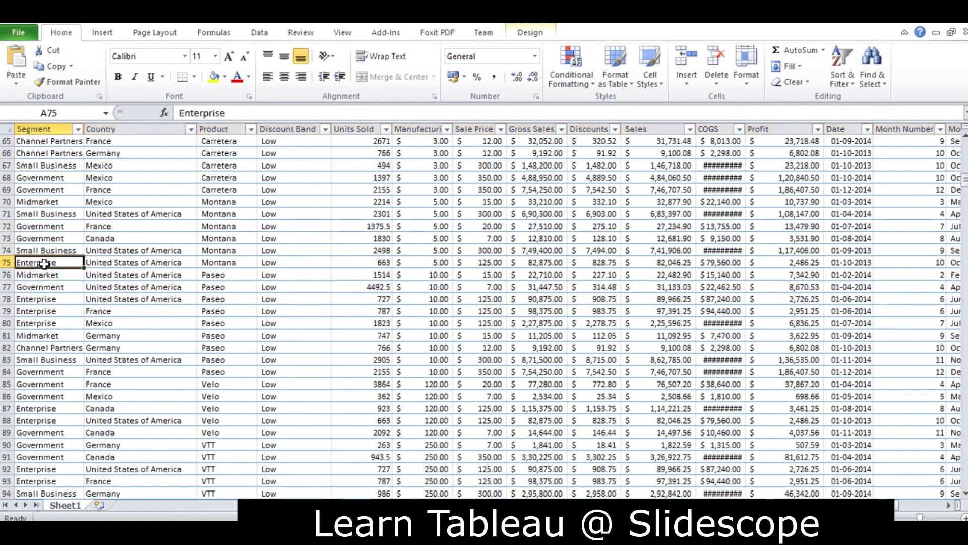
pyautogui.click(43, 272)
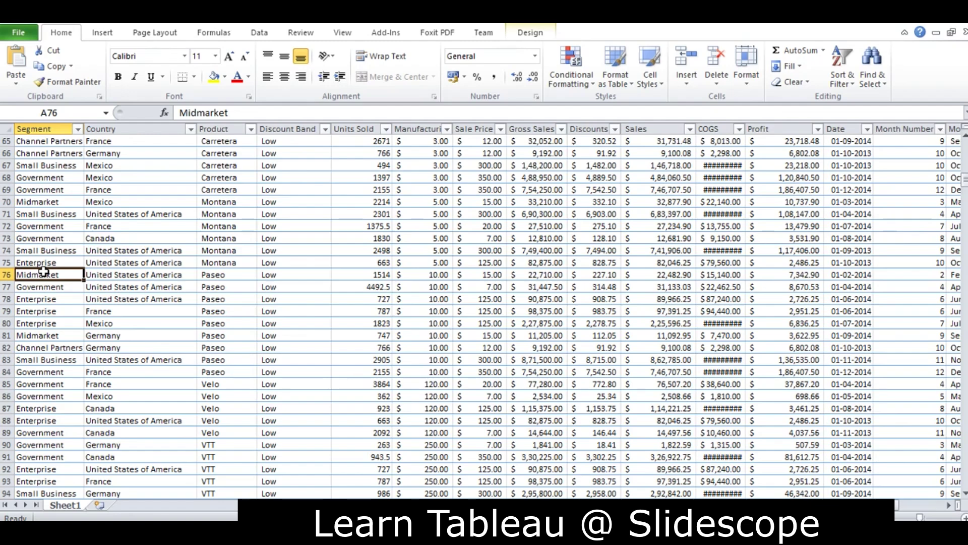
pyautogui.moveTo(920, 517); pyautogui.dragTo(930, 516)
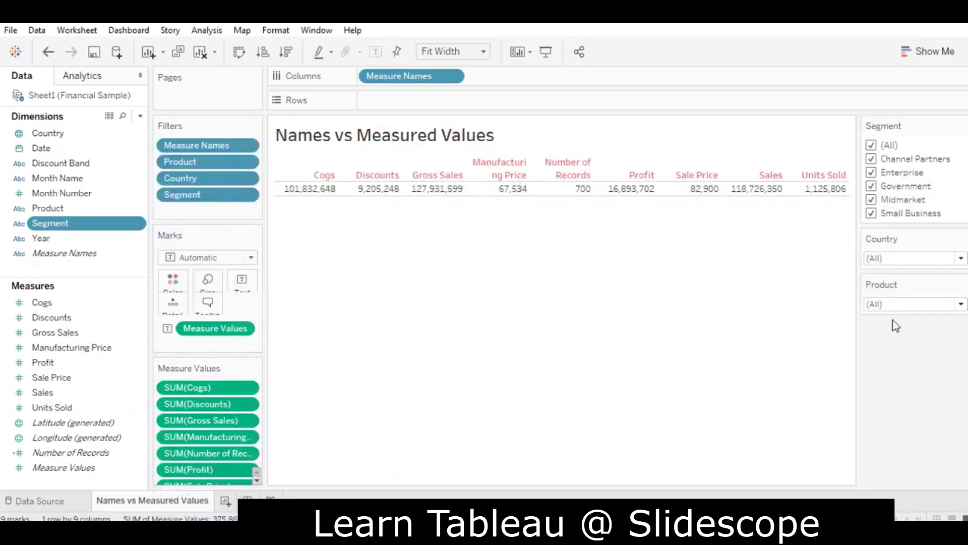
# Display the Segment filter as a Single Value (dropdown).
pyautogui.click(963, 127)
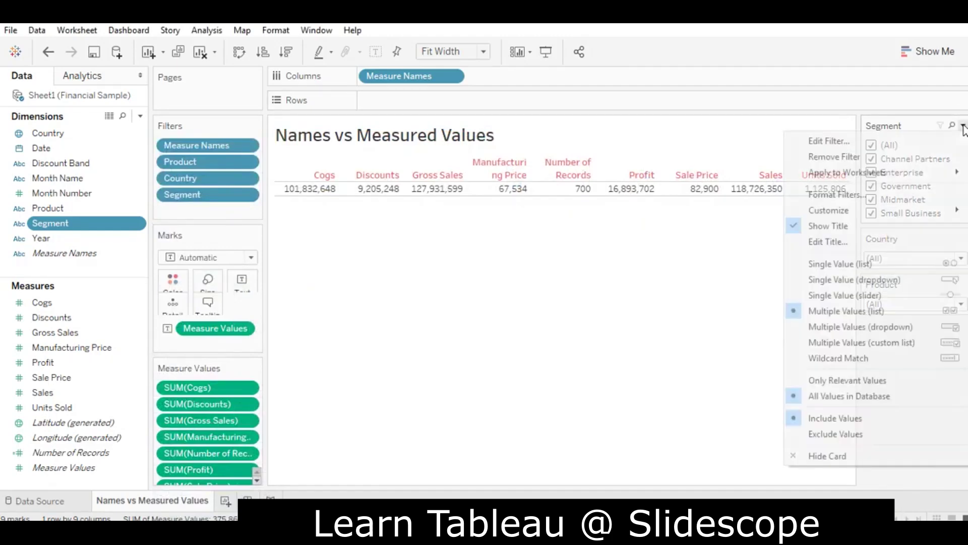
pyautogui.click(826, 282)
# Limit the Segment filter to Only Relevant Values.
pyautogui.click(963, 125)
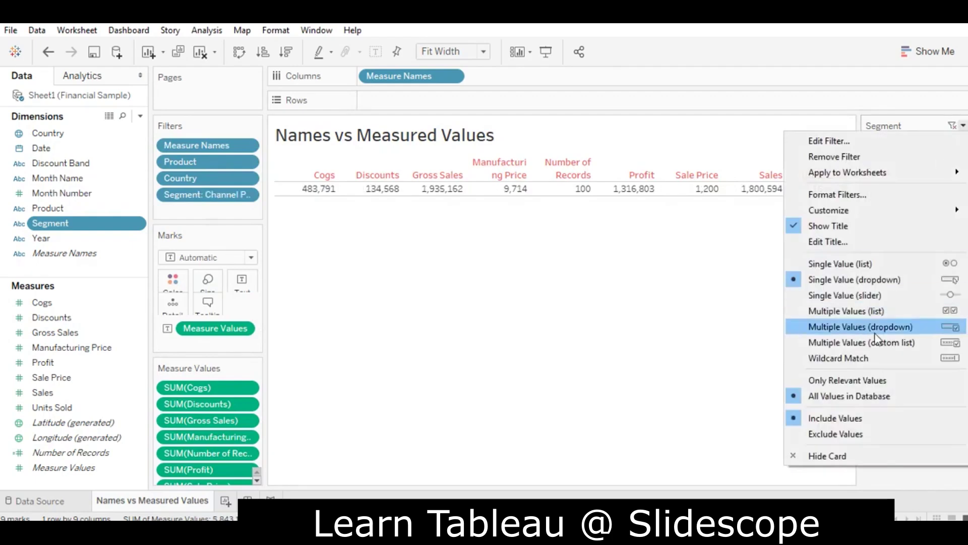
pyautogui.click(844, 380)
pyautogui.click(963, 125)
pyautogui.click(963, 125)
pyautogui.click(963, 126)
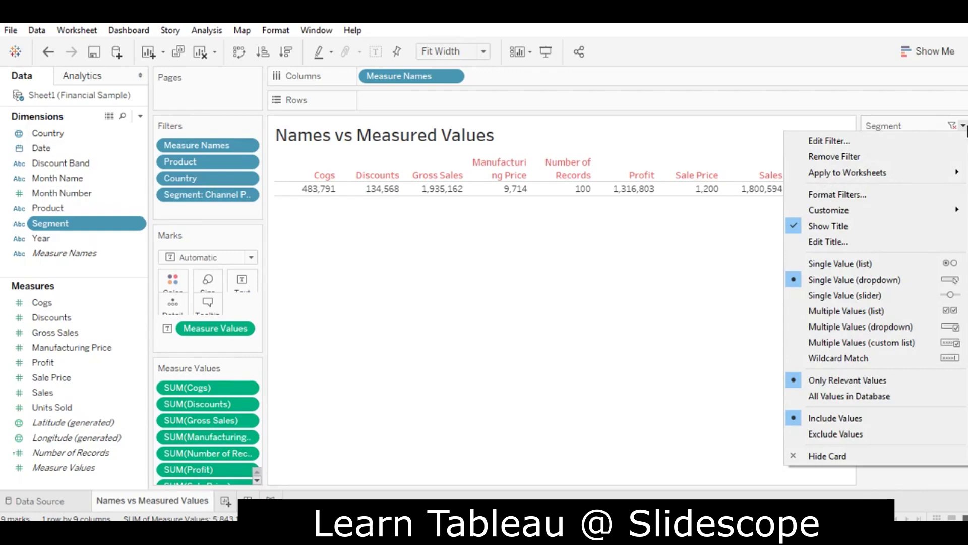
pyautogui.click(963, 125)
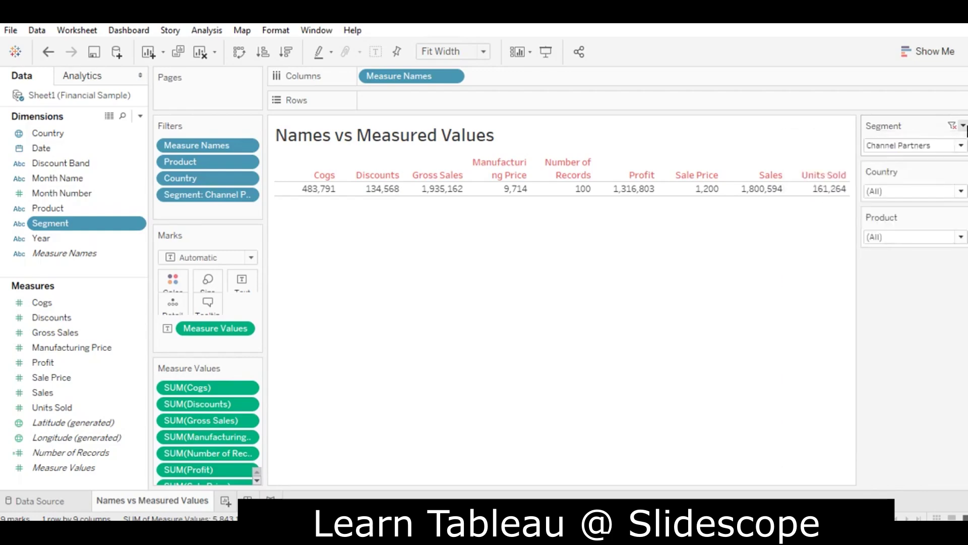
# Change the display of the Segment, Country and Product filters to Single Value (list).
pyautogui.click(963, 125)
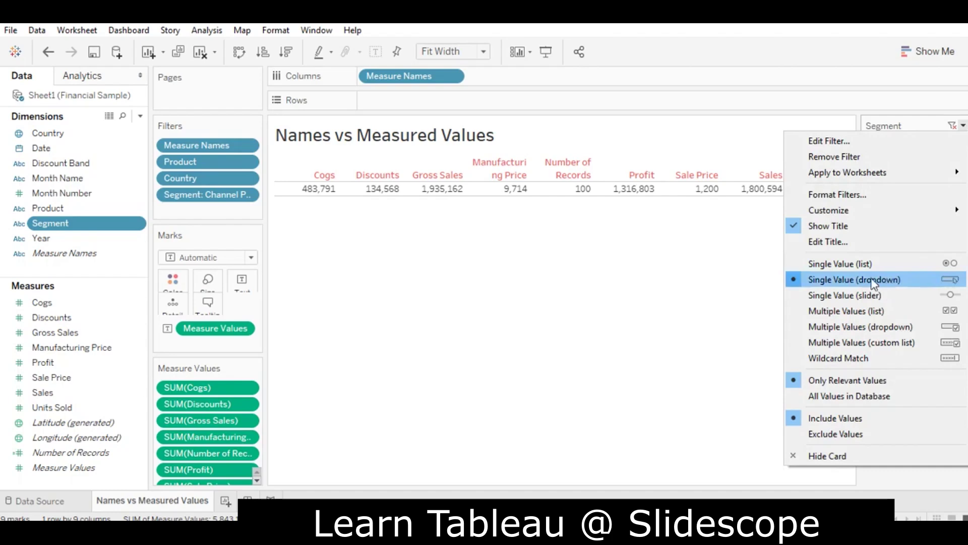
pyautogui.click(860, 269)
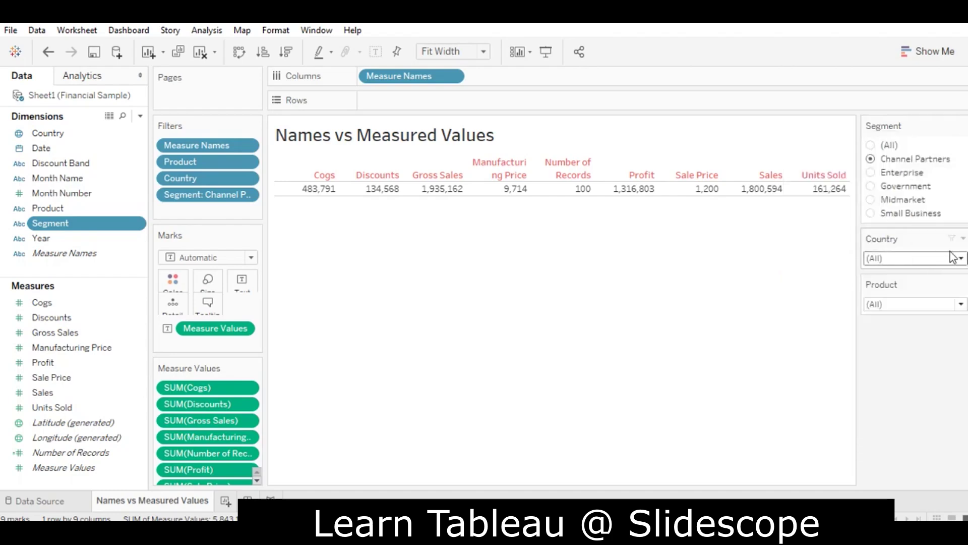
pyautogui.click(964, 233)
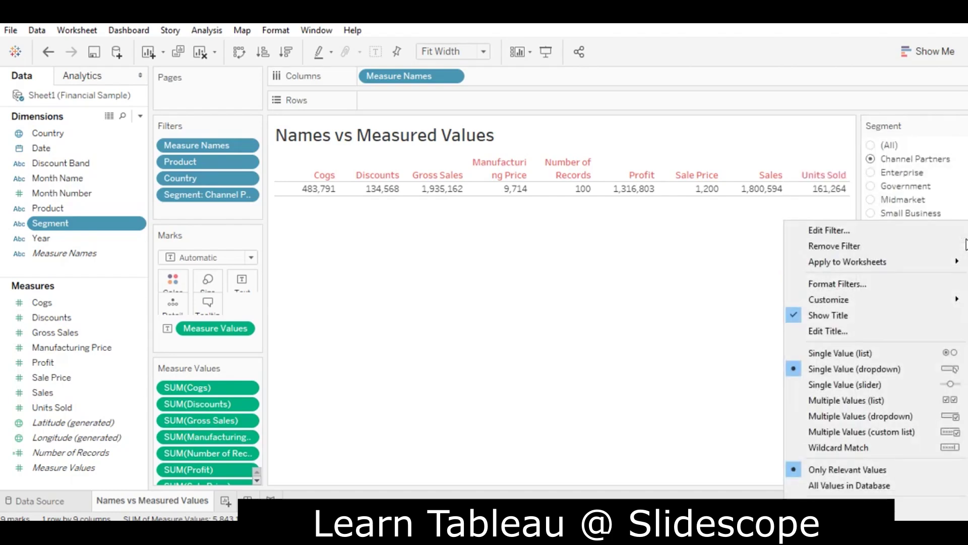
pyautogui.click(837, 353)
pyautogui.click(964, 350)
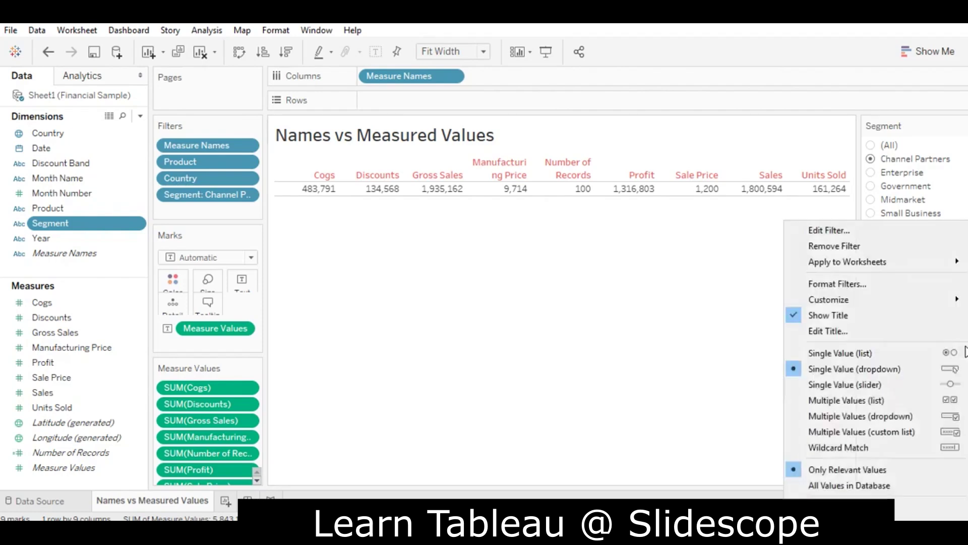
pyautogui.click(827, 352)
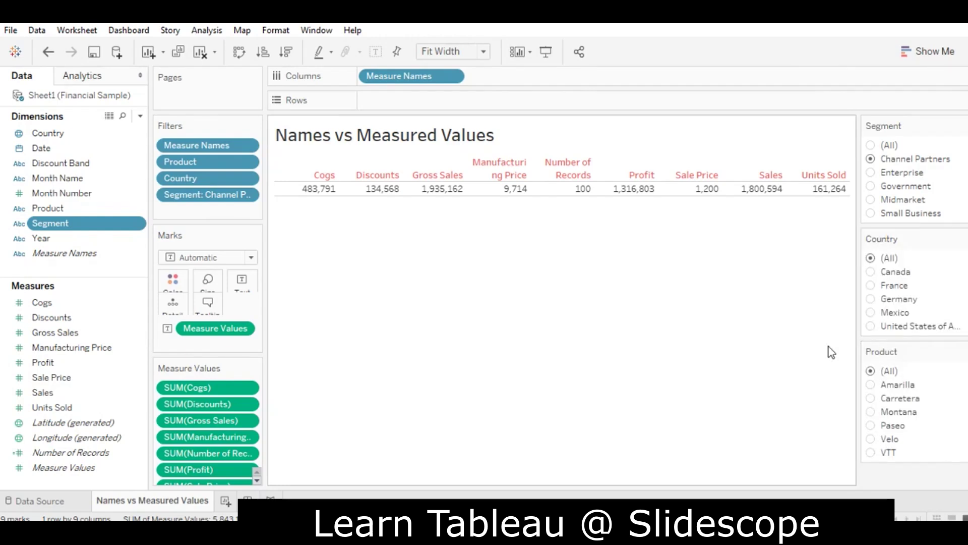
# Undo the recent filter changes back to before the Country and Segment filters were added.
pyautogui.hotkey('ctrl', 'z')
pyautogui.hotkey('ctrl', 'z')
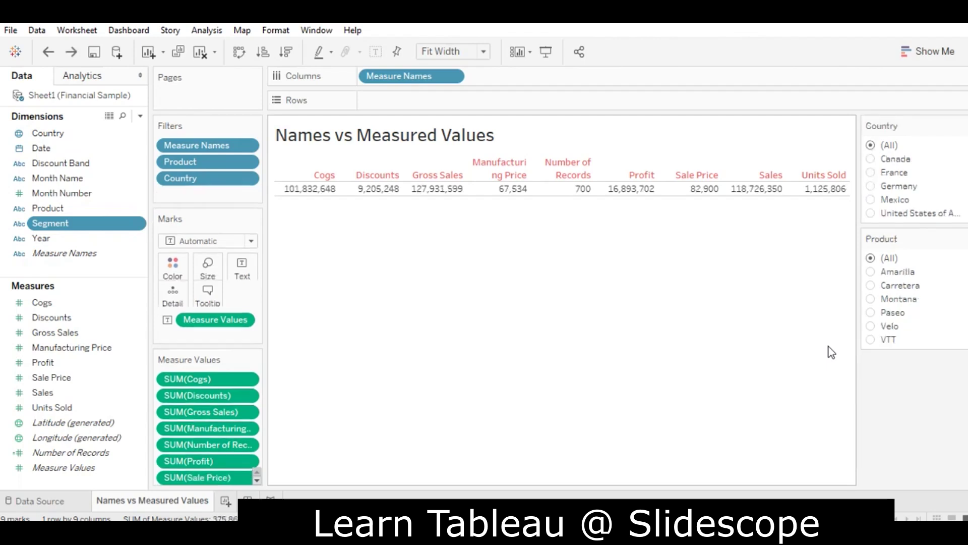
pyautogui.hotkey('ctrl', 'z')
pyautogui.hotkey('ctrl', 'z')
pyautogui.hotkey('ctrl', 'z')
pyautogui.hotkey('ctrl', 'z')
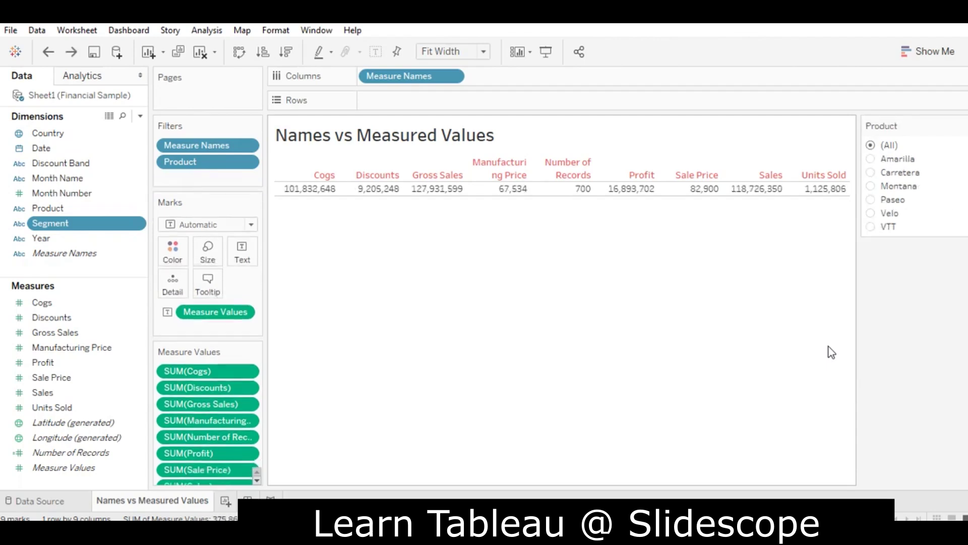
# Redo the filter changes up to the Segment filter shown as a dropdown with Channel Partners selected.
pyautogui.hotkey('ctrl', 'y')
pyautogui.hotkey('ctrl', 'y')
pyautogui.hotkey('ctrl', 'y')
pyautogui.hotkey('ctrl', 'y')
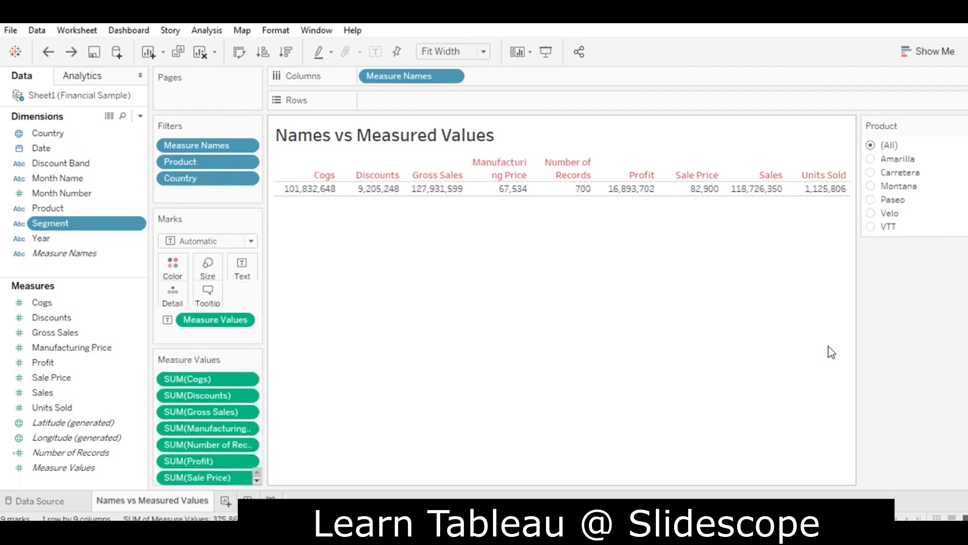
pyautogui.hotkey('ctrl', 'y')
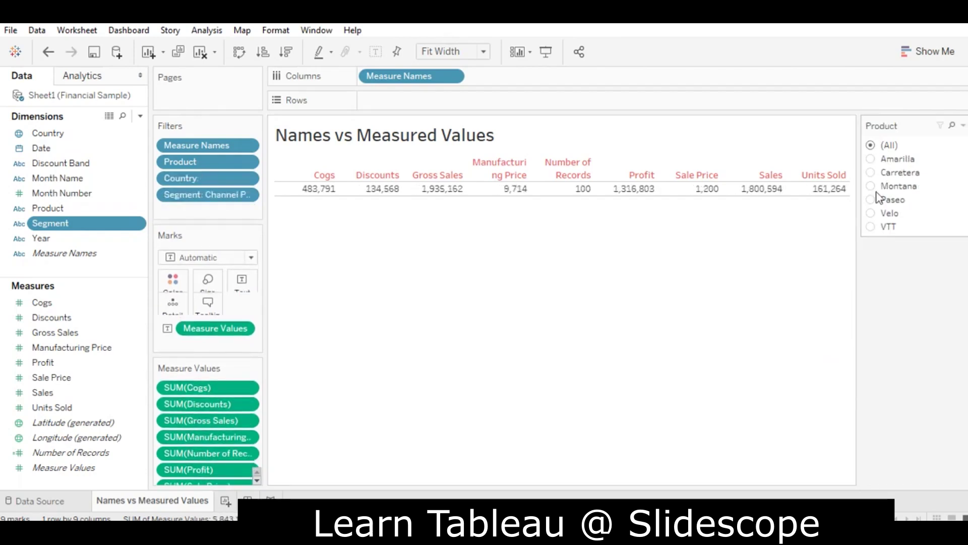
# Set the Segment filter's selection to (All).
pyautogui.moveTo(962, 130)
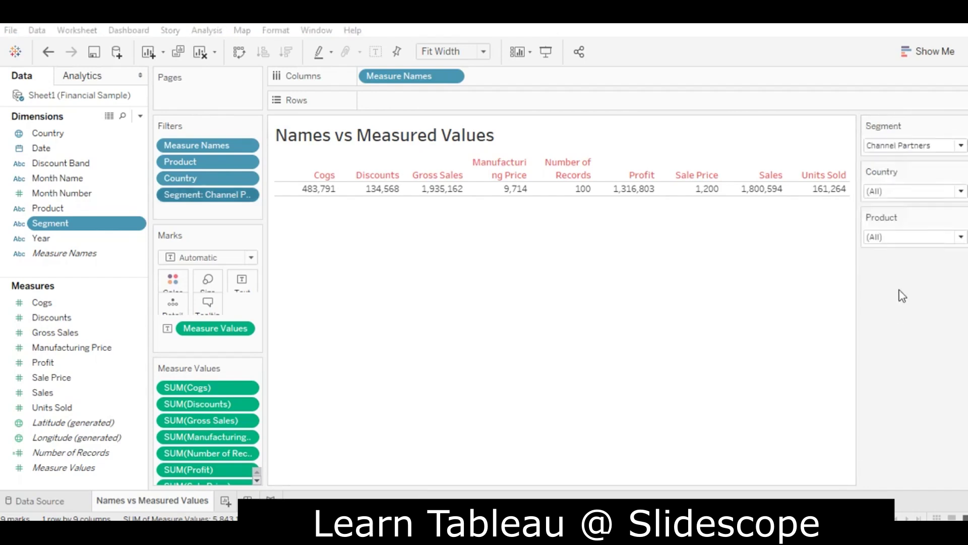
pyautogui.click(962, 127)
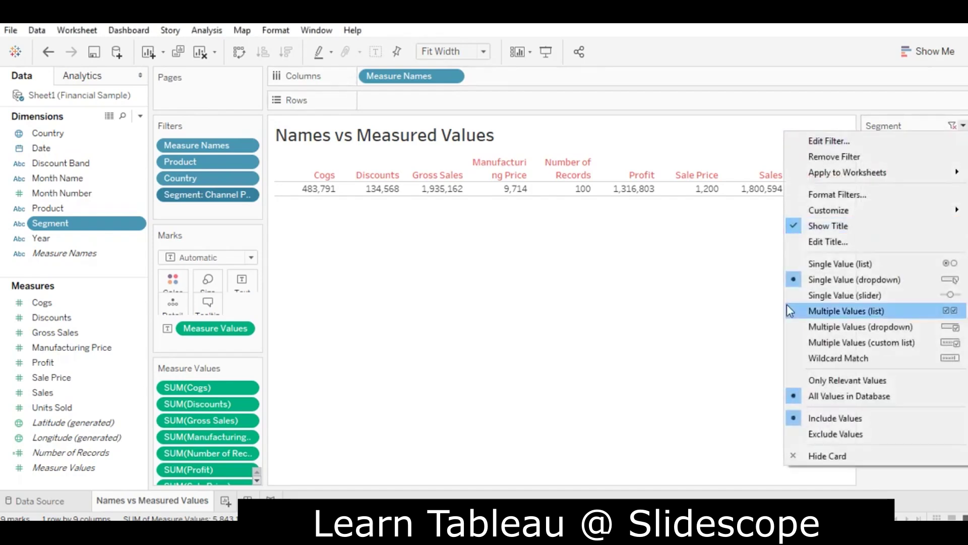
pyautogui.click(668, 262)
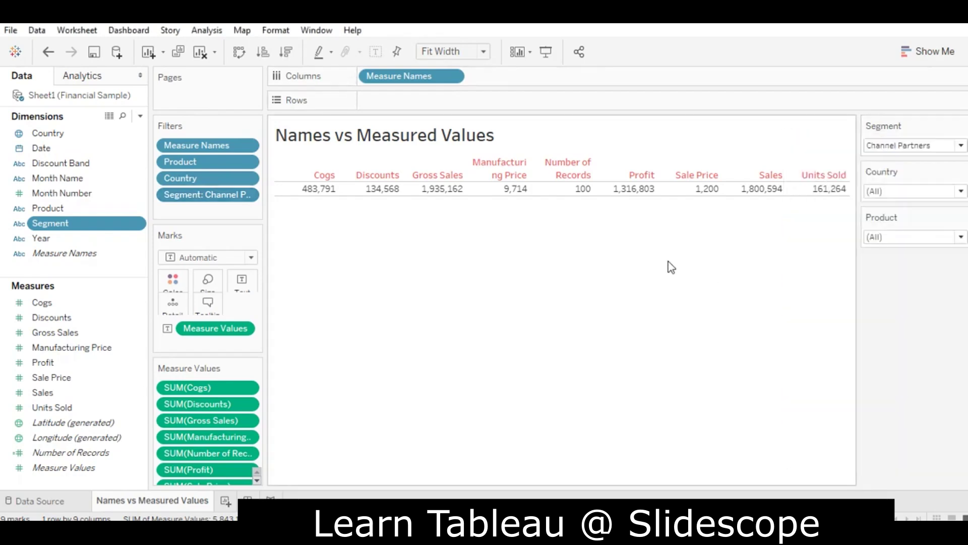
pyautogui.click(922, 147)
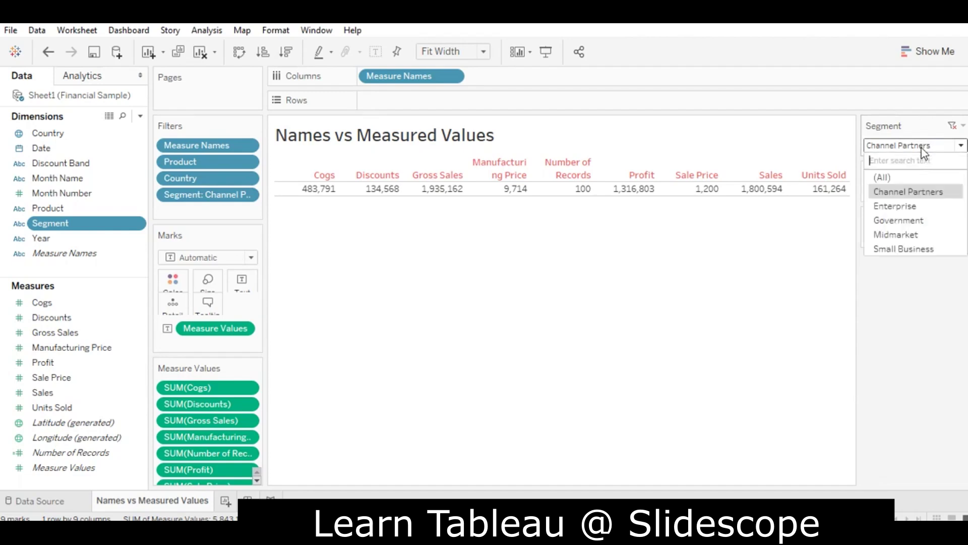
pyautogui.click(894, 180)
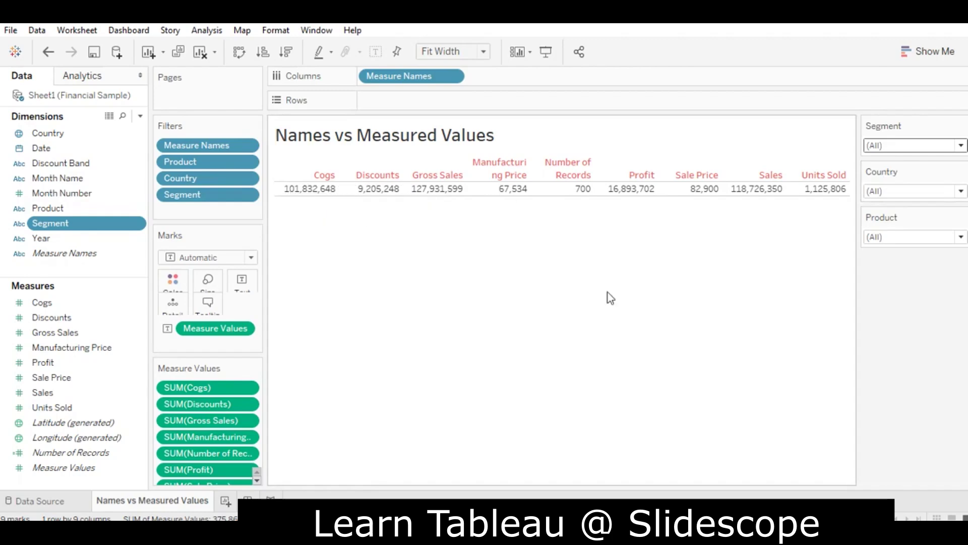
# Open a blank Notepad window, move it below the measures table, and write "select sum(cogs), sum(discounts) from table".
pyautogui.press('super+r')
pyautogui.press('Return')
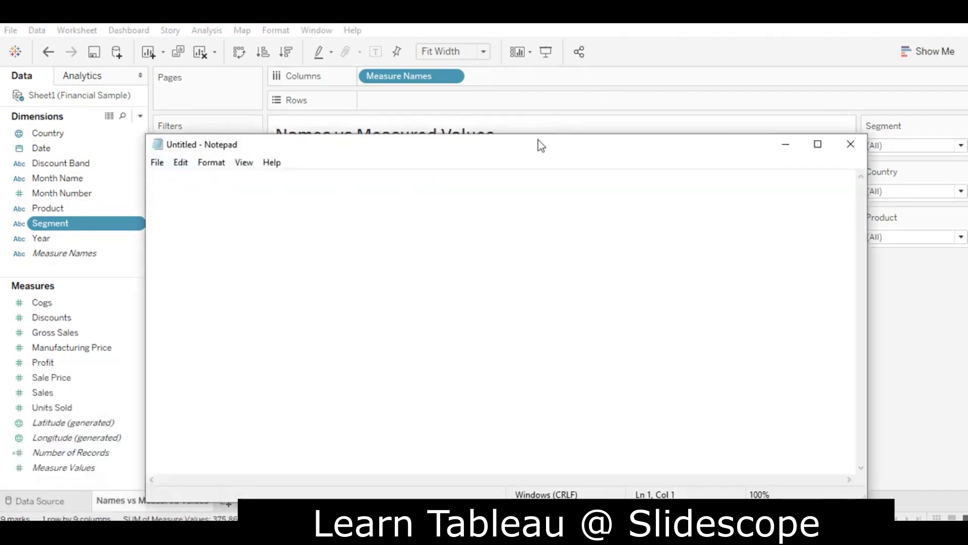
pyautogui.moveTo(538, 144); pyautogui.dragTo(522, 261)
pyautogui.write('selec')
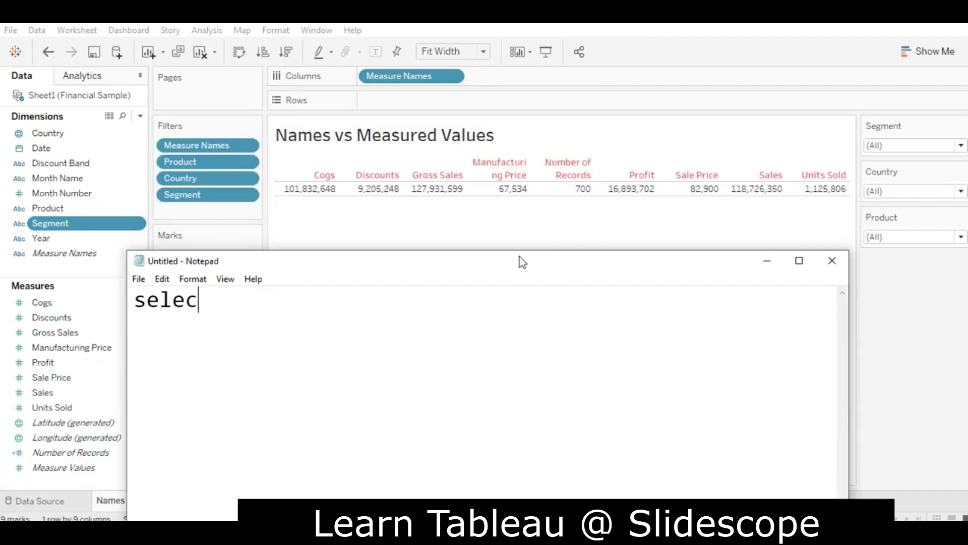
pyautogui.write('t sum(cog')
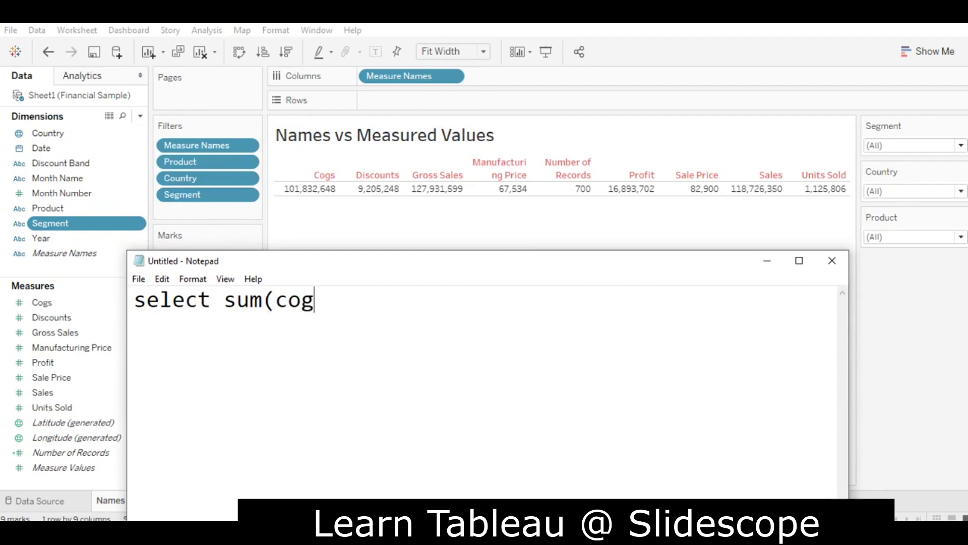
pyautogui.write('s), sum(')
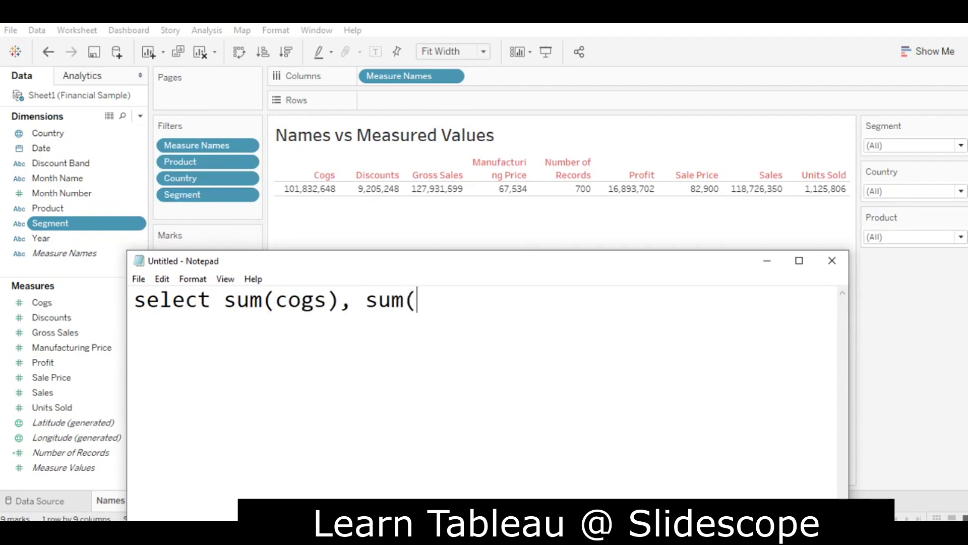
pyautogui.write('discoun')
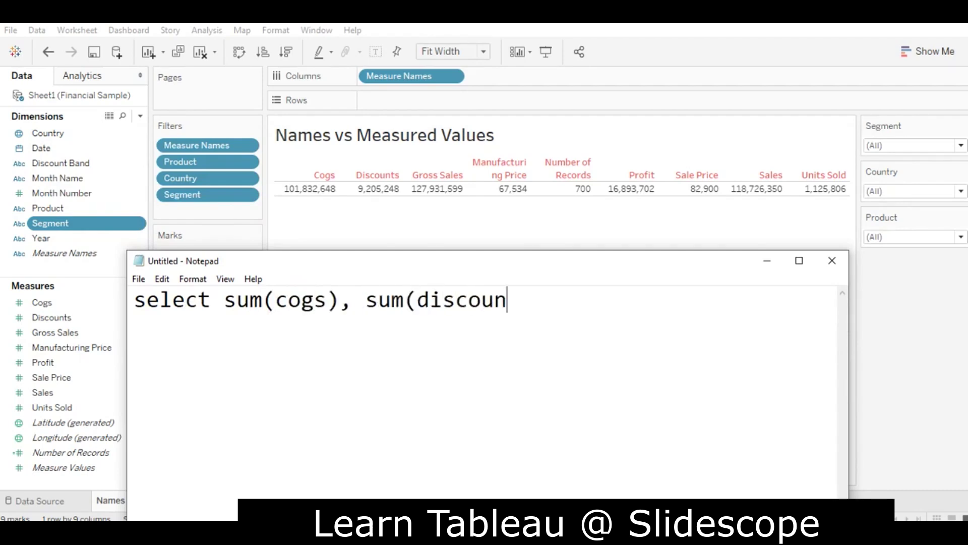
pyautogui.write('ts),')
pyautogui.press('BackSpace')
pyautogui.press('BackSpace')
pyautogui.write('from table')
# Add a second query line reading where segment="" and country="" and product="", and minimise Notepad to return to Tableau.
pyautogui.press('Return')
pyautogui.write('where s')
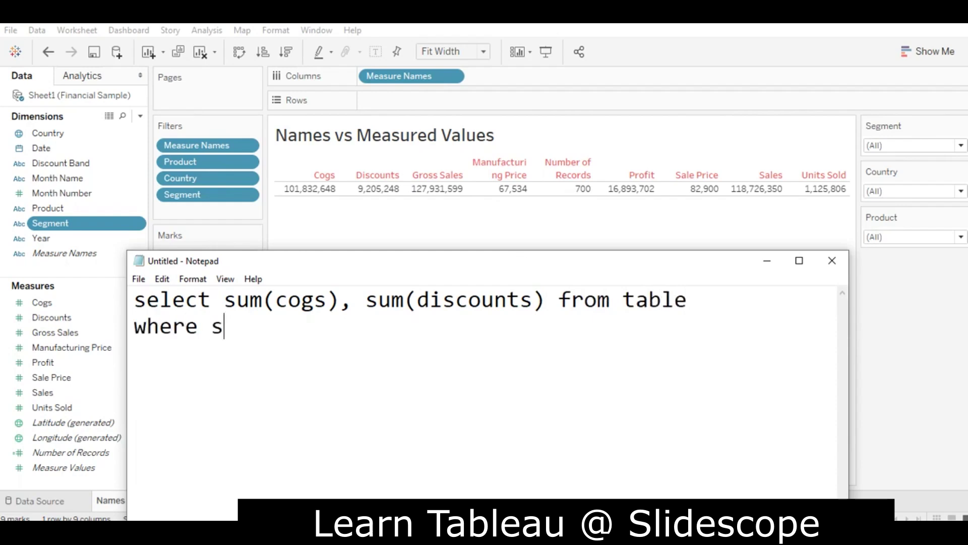
pyautogui.write('egment')
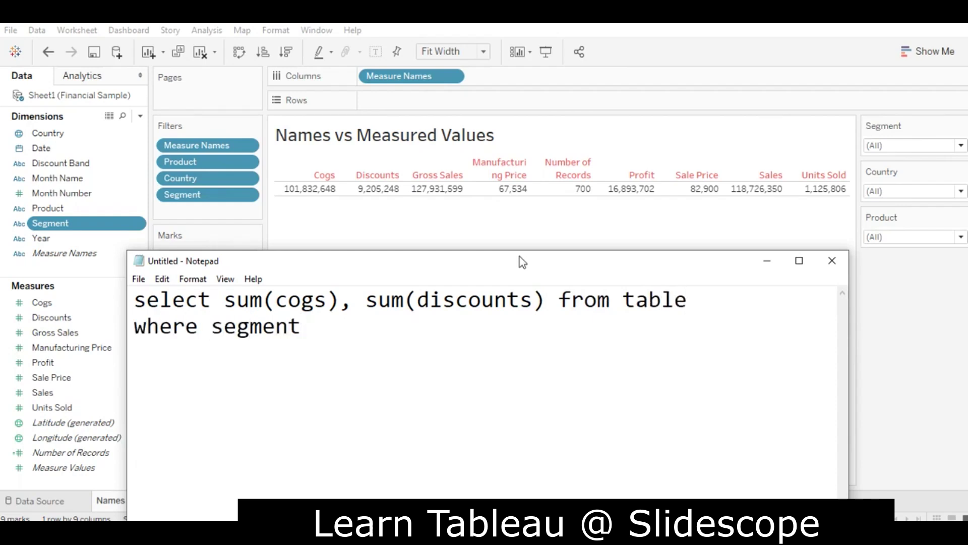
pyautogui.write('=""')
pyautogui.press('Return')
pyautogui.press('BackSpace')
pyautogui.write('and co')
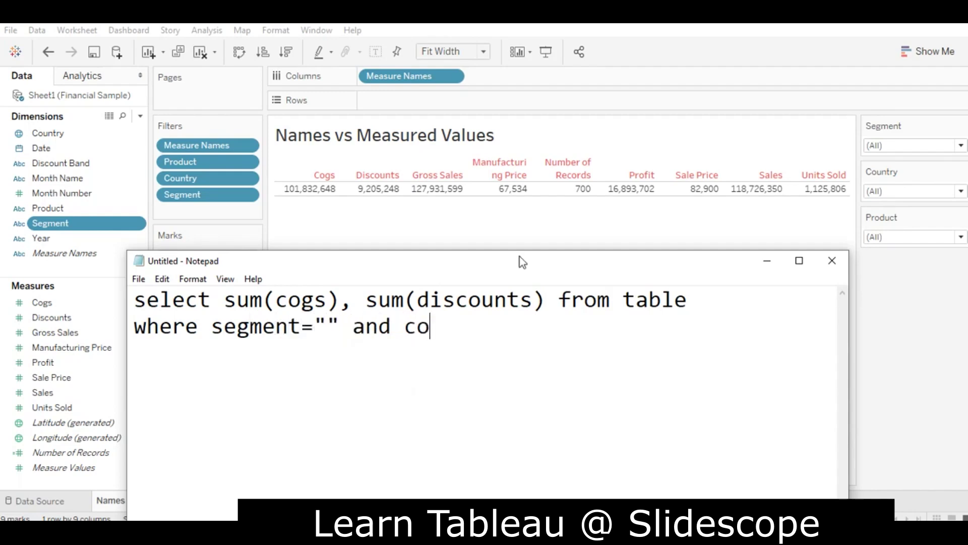
pyautogui.write('untry')
pyautogui.press('BackSpace')
pyautogui.write('=""')
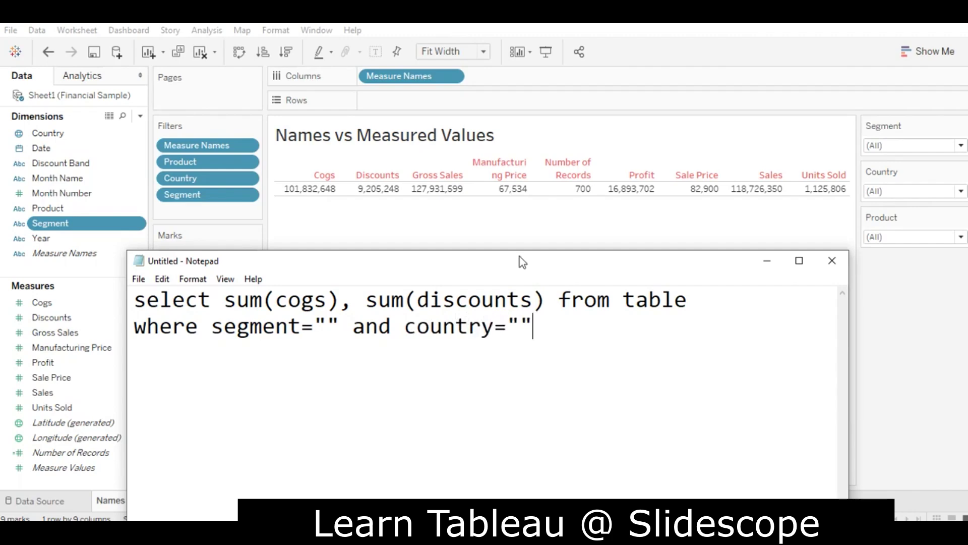
pyautogui.write(' and product')
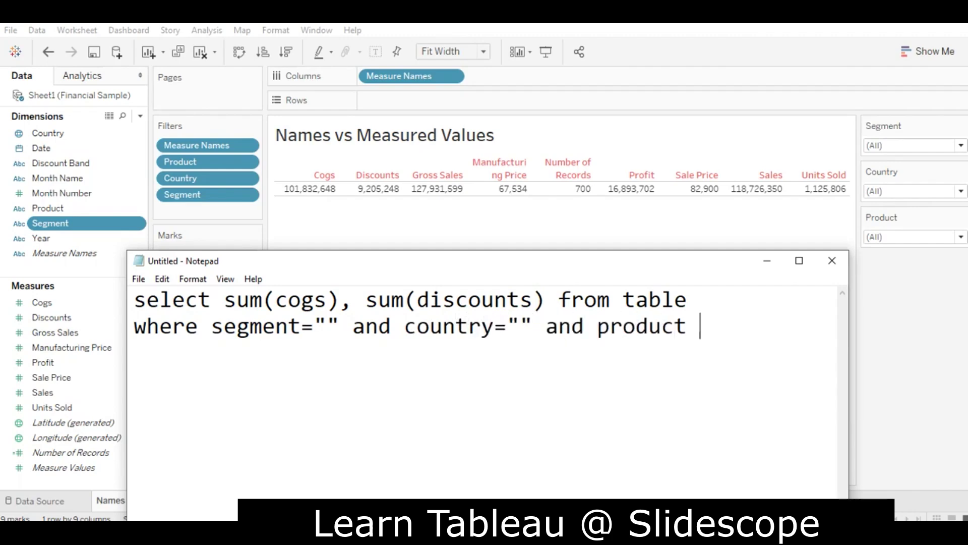
pyautogui.press('BackSpace')
pyautogui.write('=""')
pyautogui.click(764, 264)
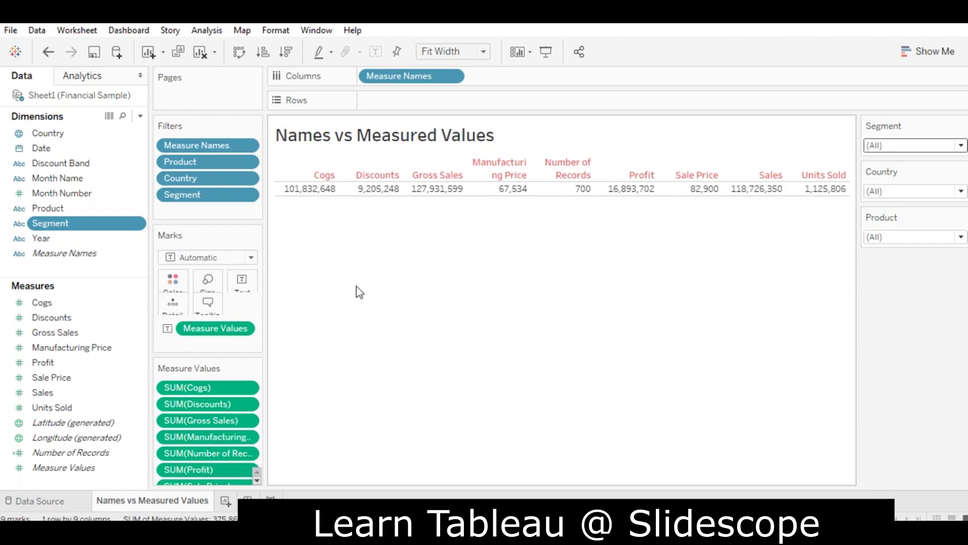
# Apply the Product filter to all worksheets using this data source.
pyautogui.click(247, 162)
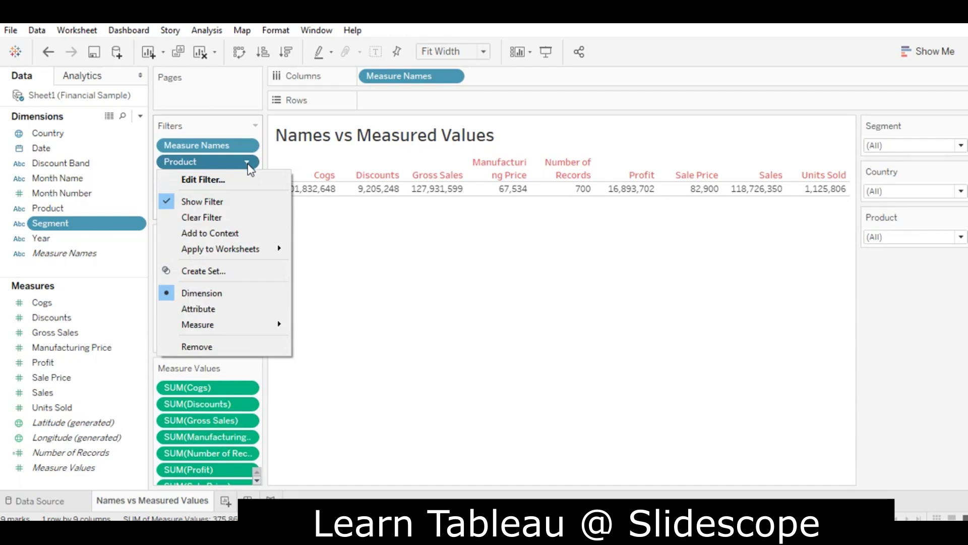
pyautogui.moveTo(270, 251)
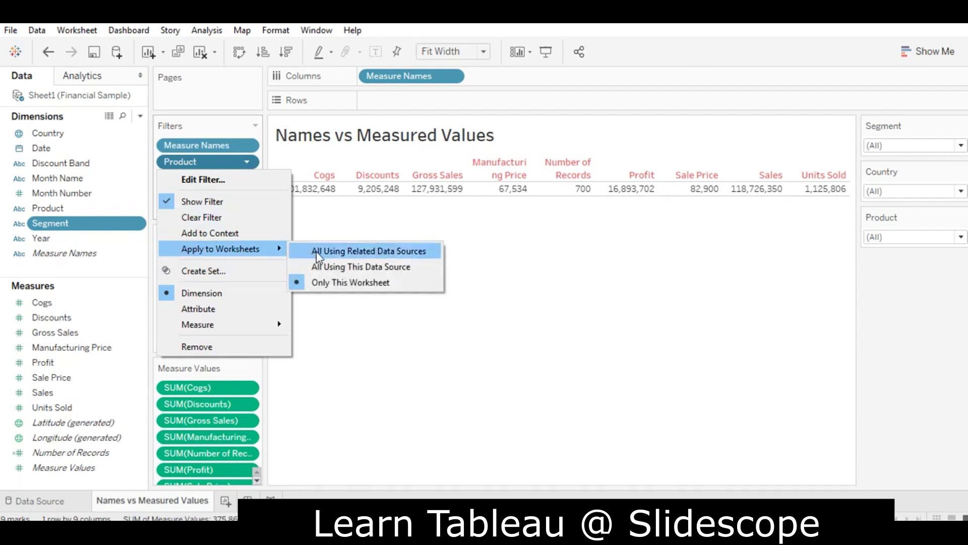
pyautogui.click(353, 268)
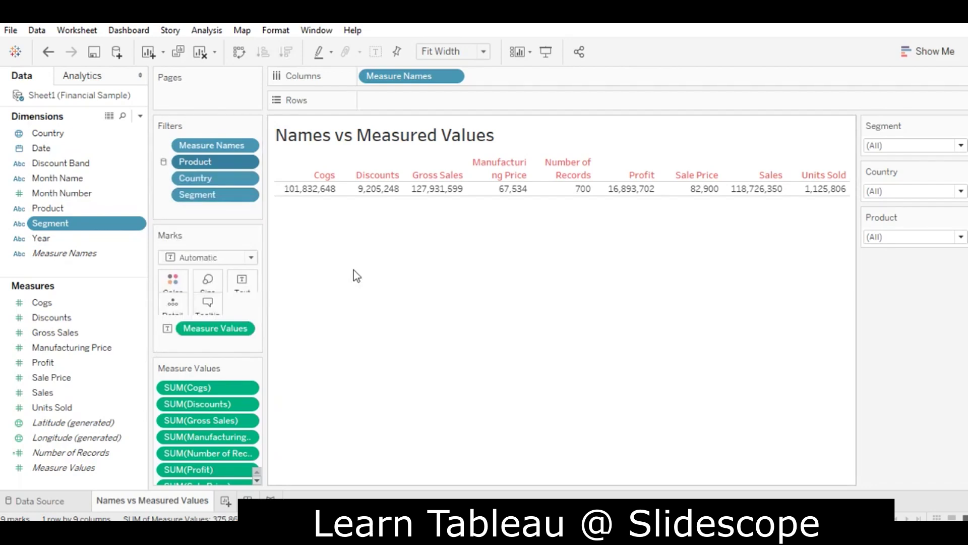
# Apply the Country and Segment filters to all worksheets using this data source.
pyautogui.click(246, 180)
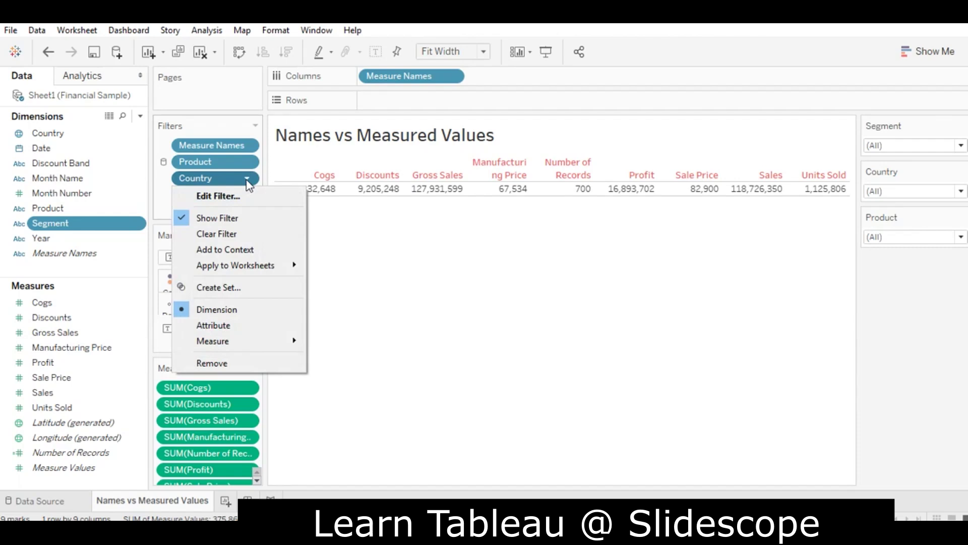
pyautogui.moveTo(298, 266)
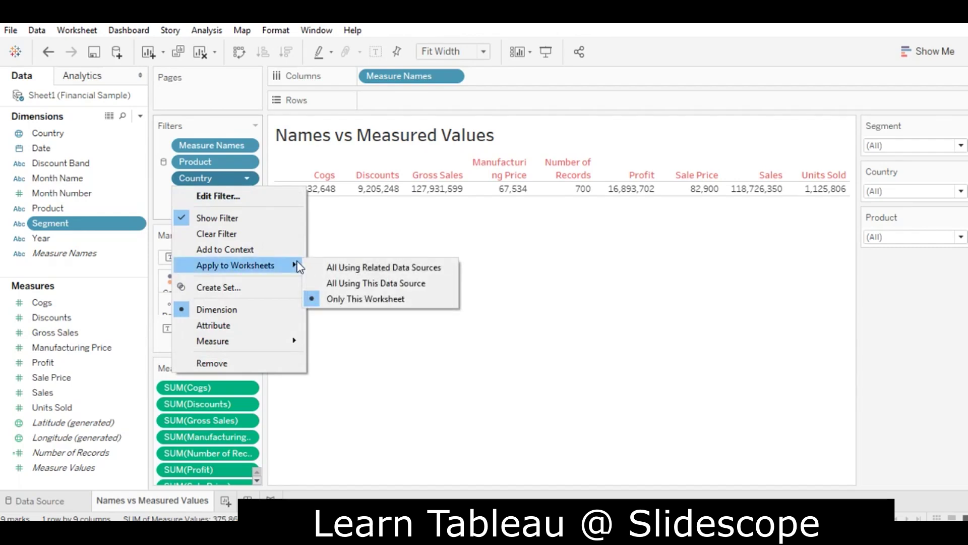
pyautogui.click(345, 282)
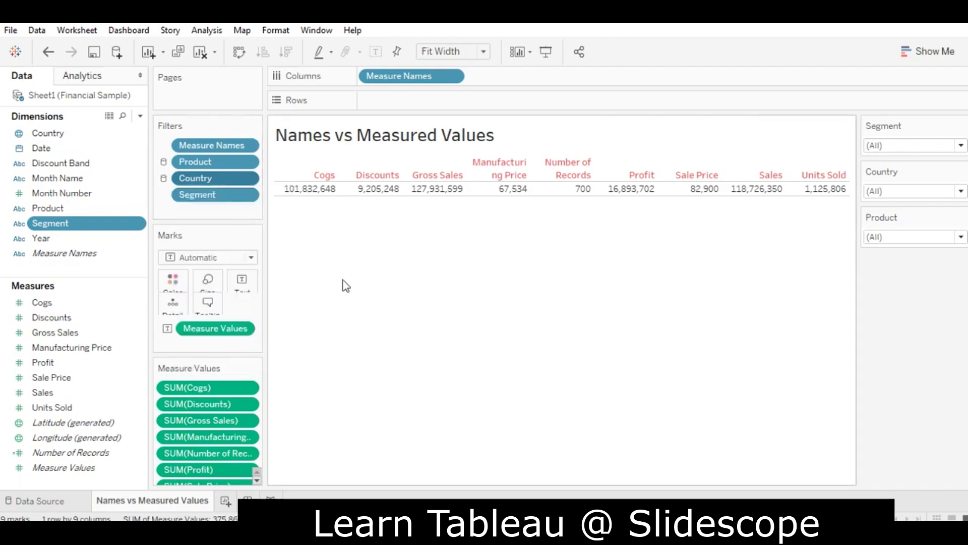
pyautogui.click(247, 194)
pyautogui.moveTo(265, 287)
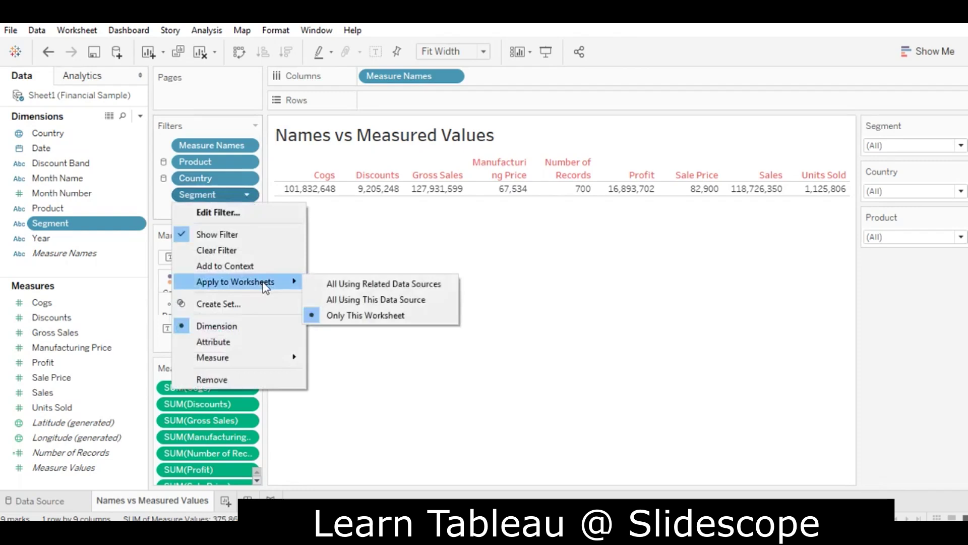
pyautogui.click(339, 299)
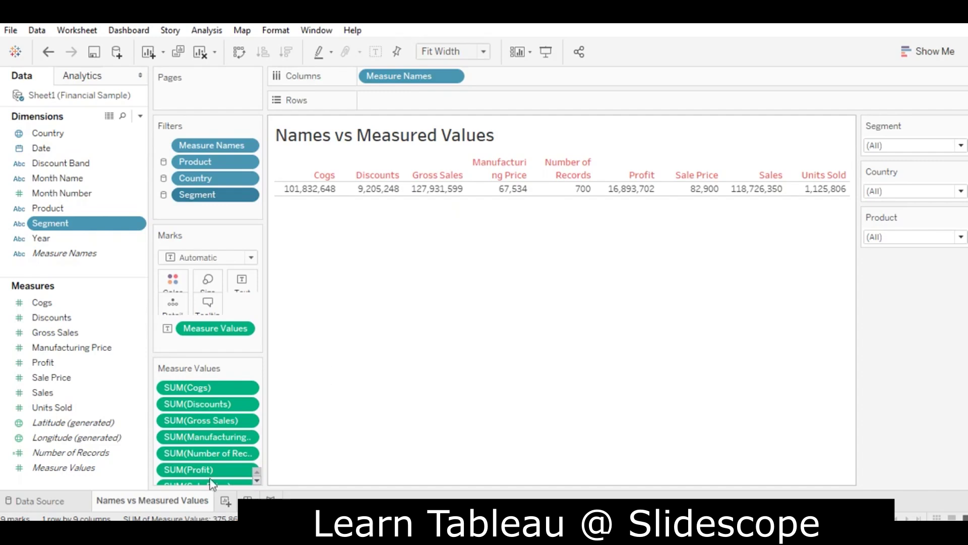
# Add a new worksheet and rename it Sales Data.
pyautogui.click(227, 501)
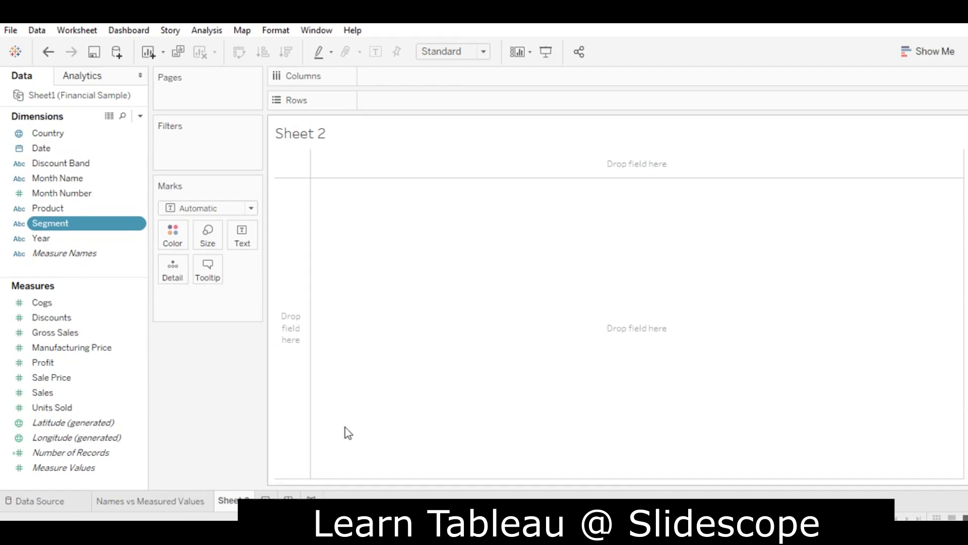
pyautogui.rightClick(230, 497)
pyautogui.click(313, 337)
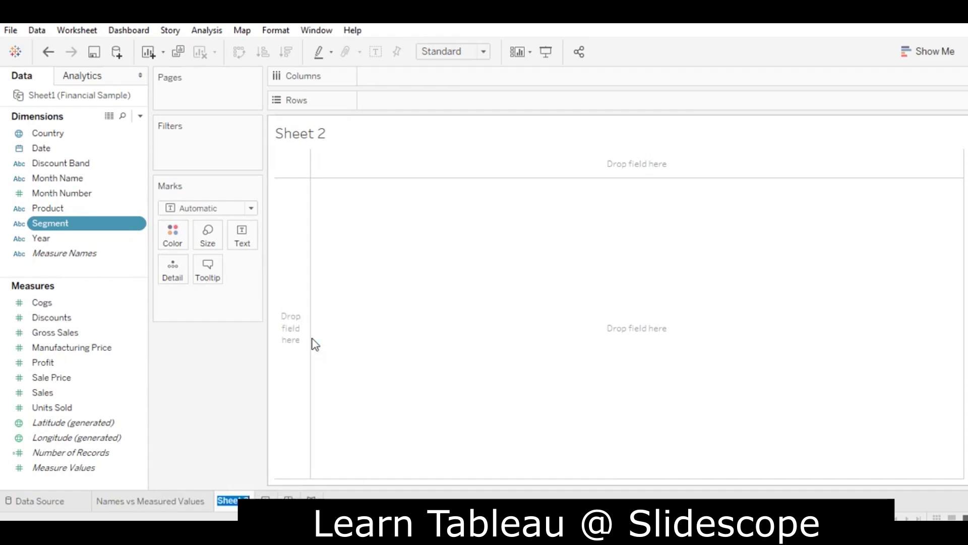
pyautogui.write('Sales Data')
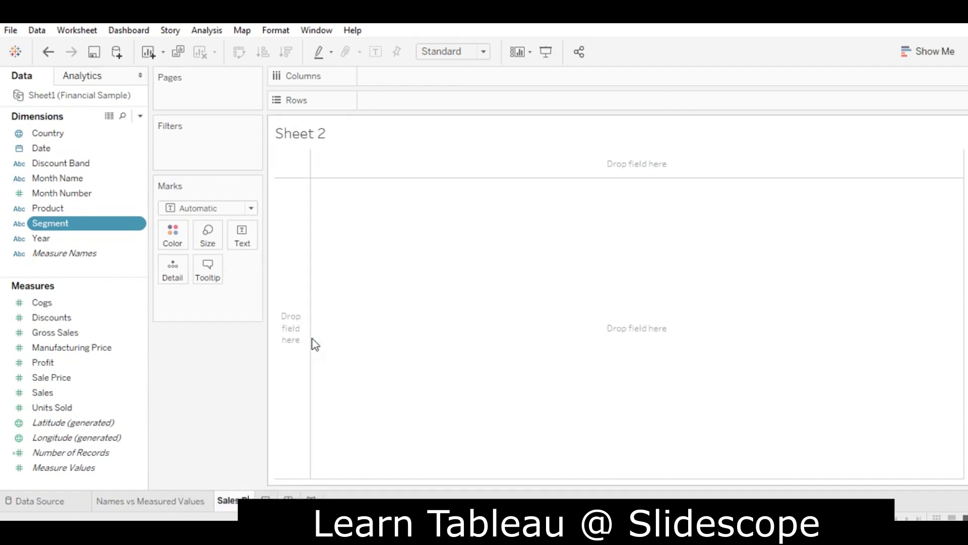
pyautogui.press('Return')
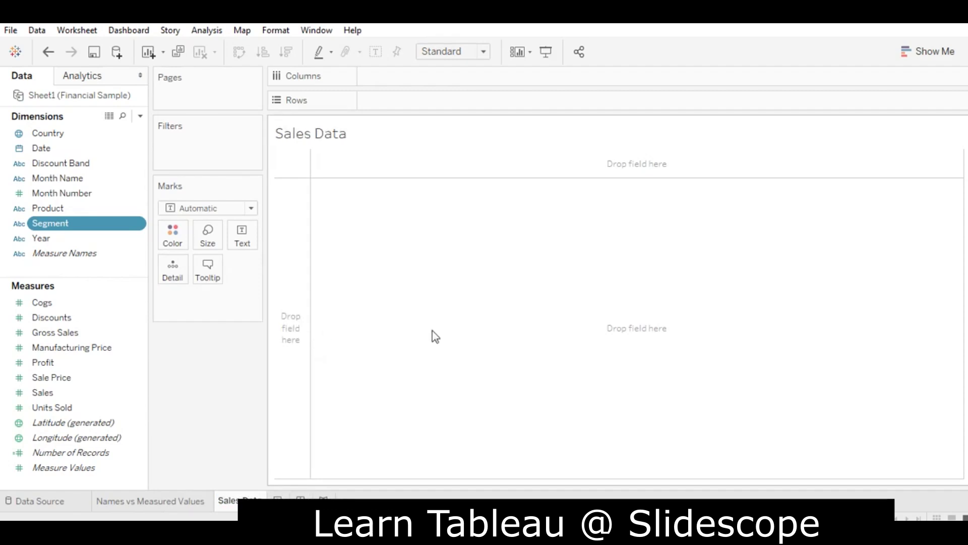
# Format the Sales Data sheet title as size 16, bold and green.
pyautogui.doubleClick(331, 134)
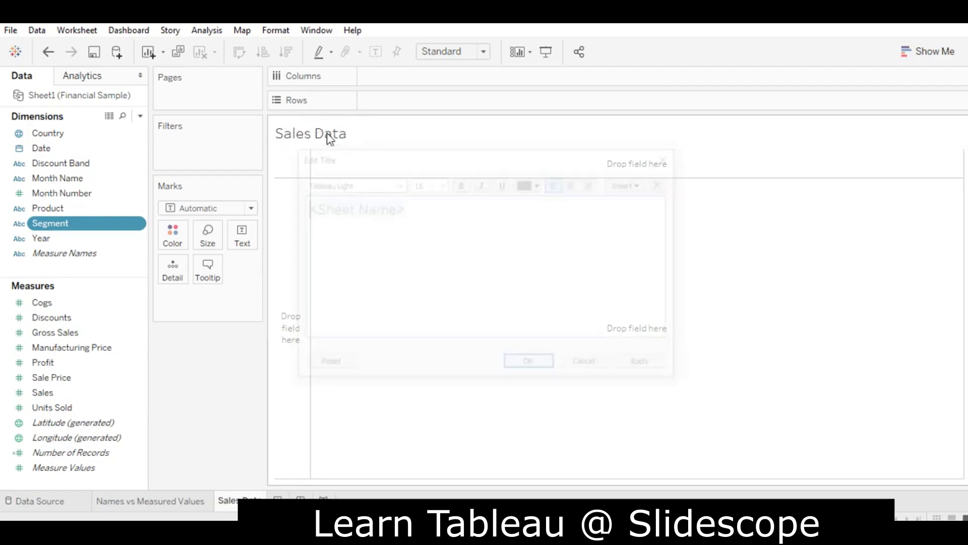
pyautogui.moveTo(418, 221); pyautogui.dragTo(303, 210)
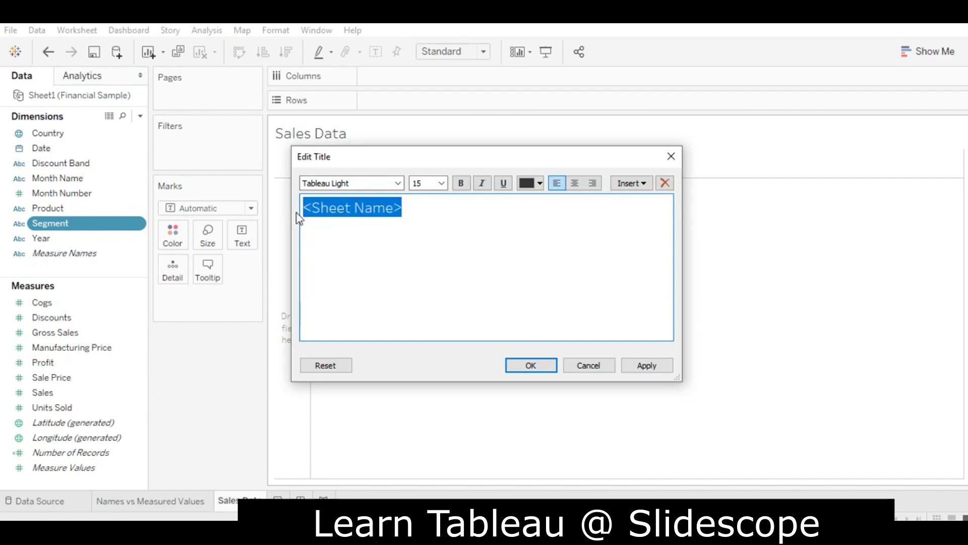
pyautogui.click(428, 182)
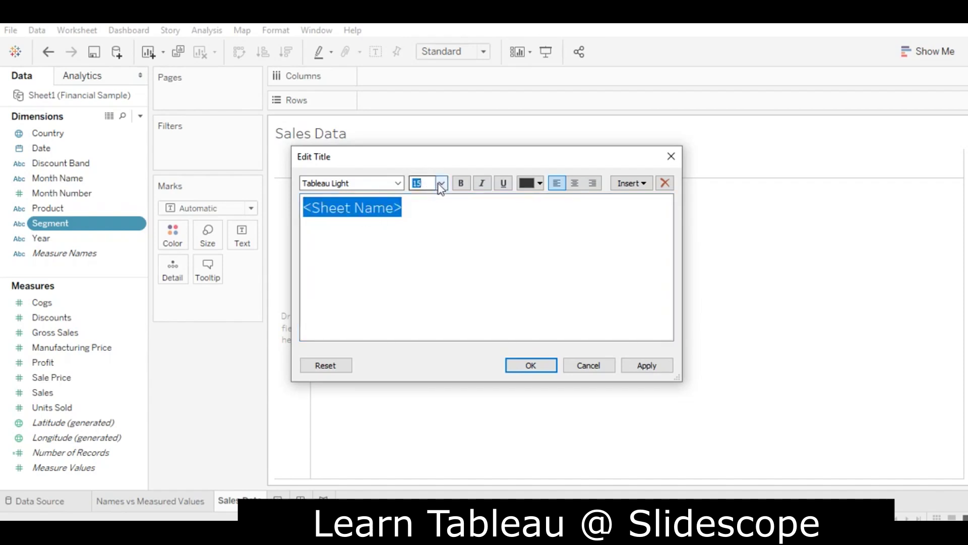
pyautogui.click(442, 183)
pyautogui.click(428, 261)
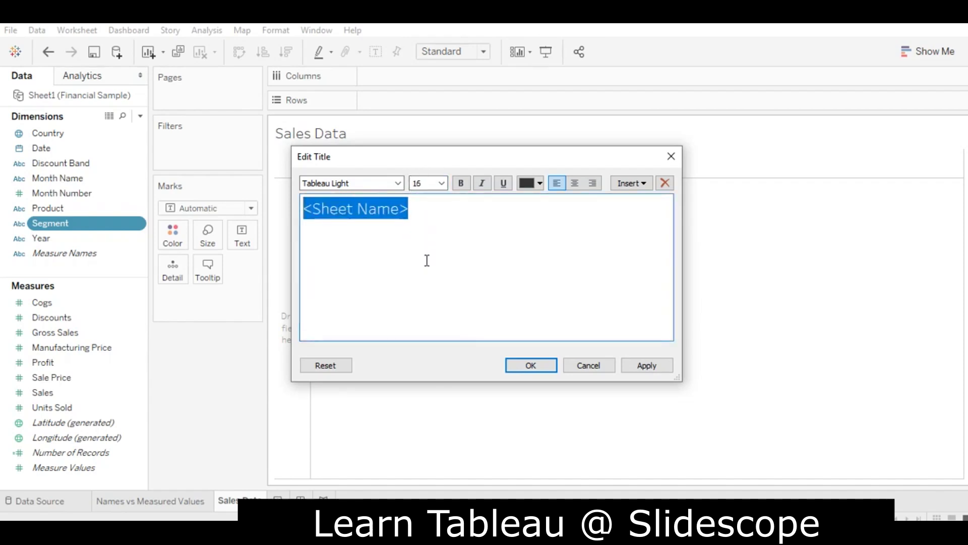
pyautogui.click(461, 183)
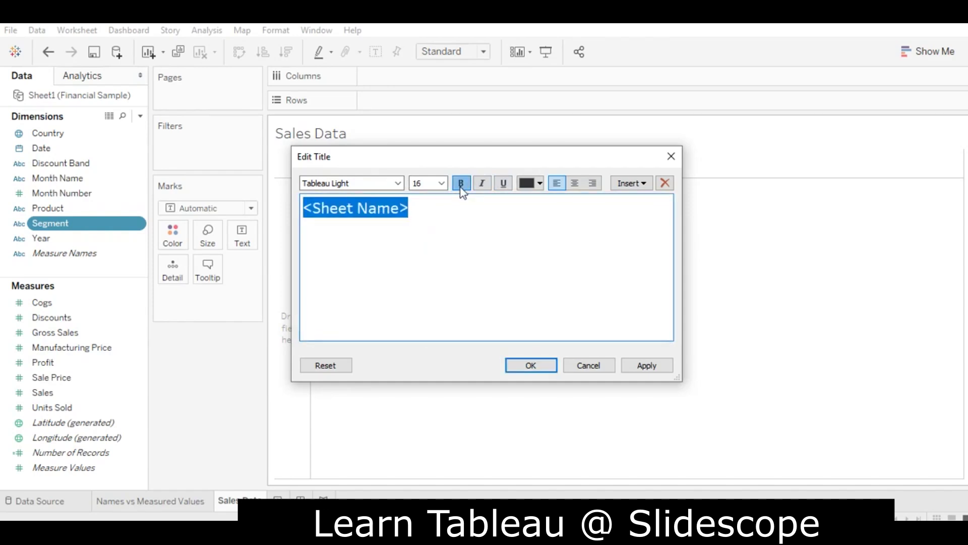
pyautogui.click(539, 184)
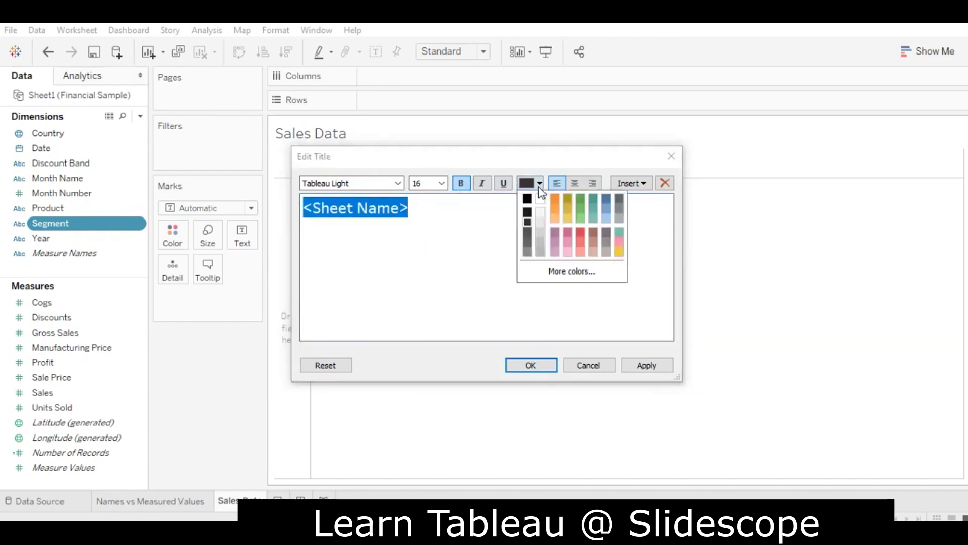
pyautogui.click(578, 201)
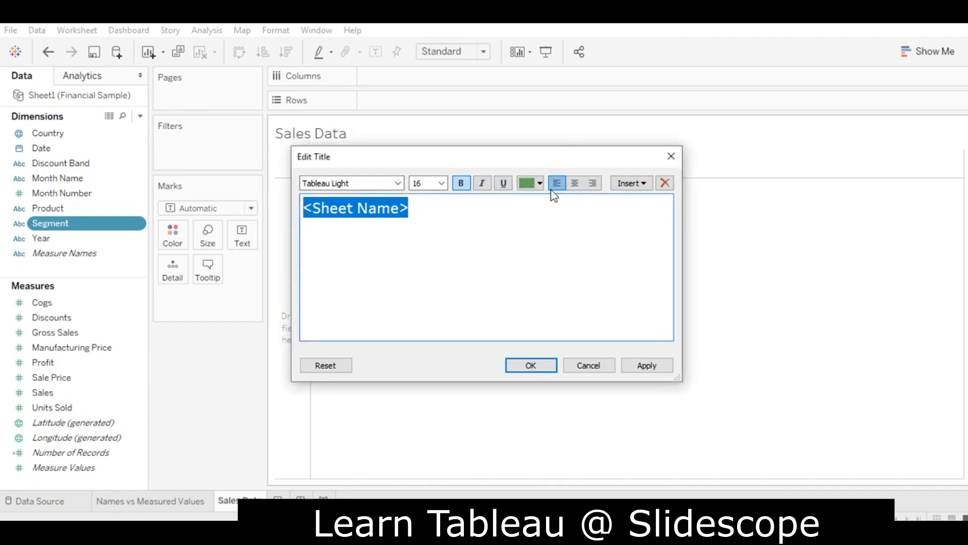
pyautogui.click(611, 392)
pyautogui.click(633, 362)
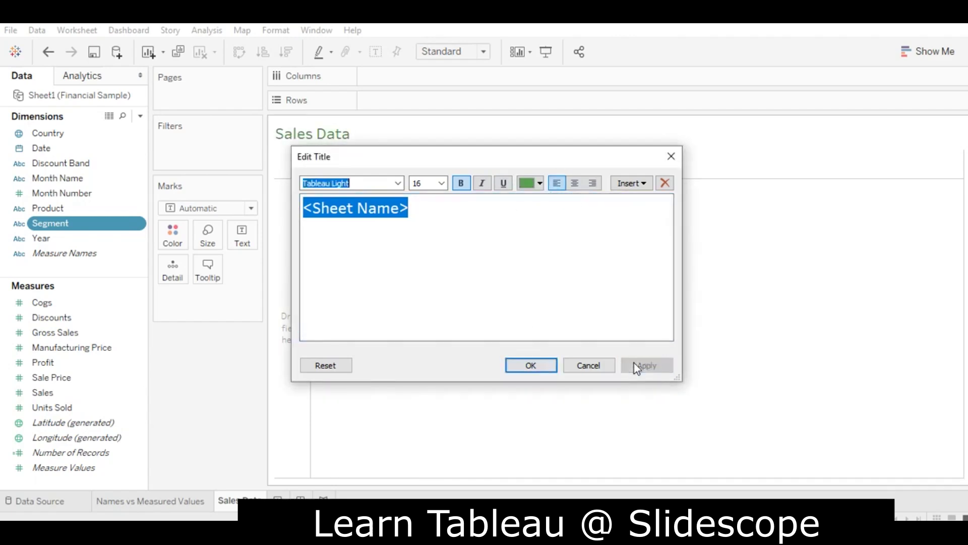
pyautogui.click(546, 365)
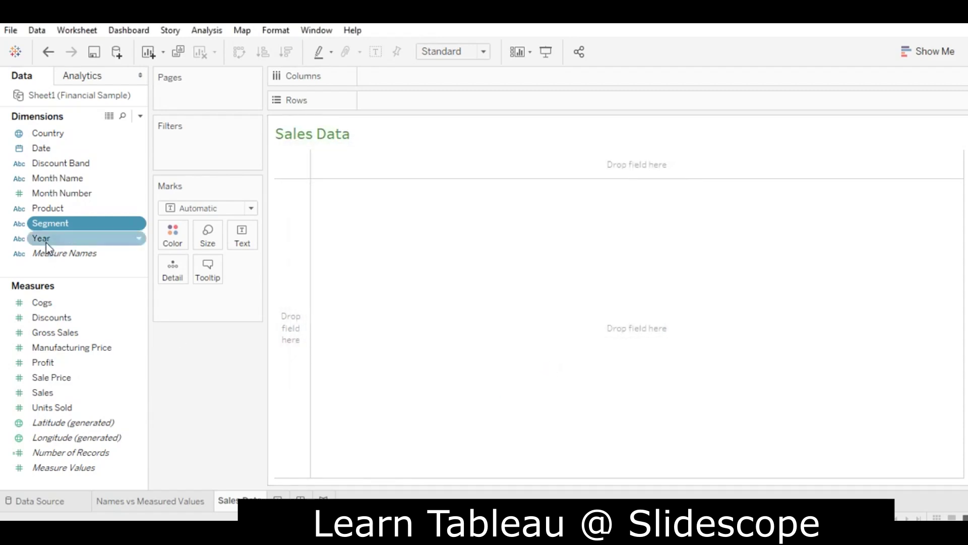
# Switch to the untitled Notepad query note and add "months" below the where line, leaving a blank line between.
pyautogui.click(56, 178)
pyautogui.click(51, 155)
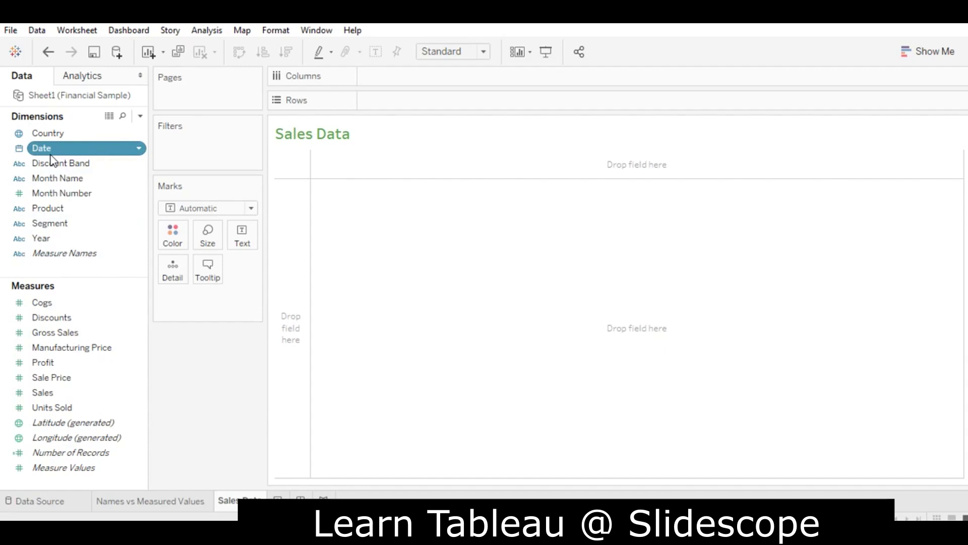
pyautogui.click(612, 537)
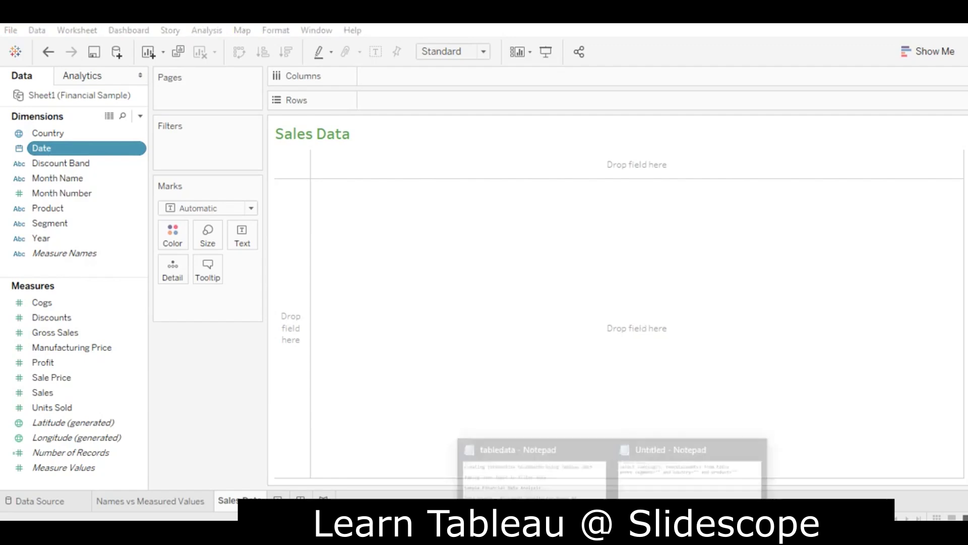
pyautogui.click(688, 469)
pyautogui.press('Return')
pyautogui.press('Return')
pyautogui.write('months')
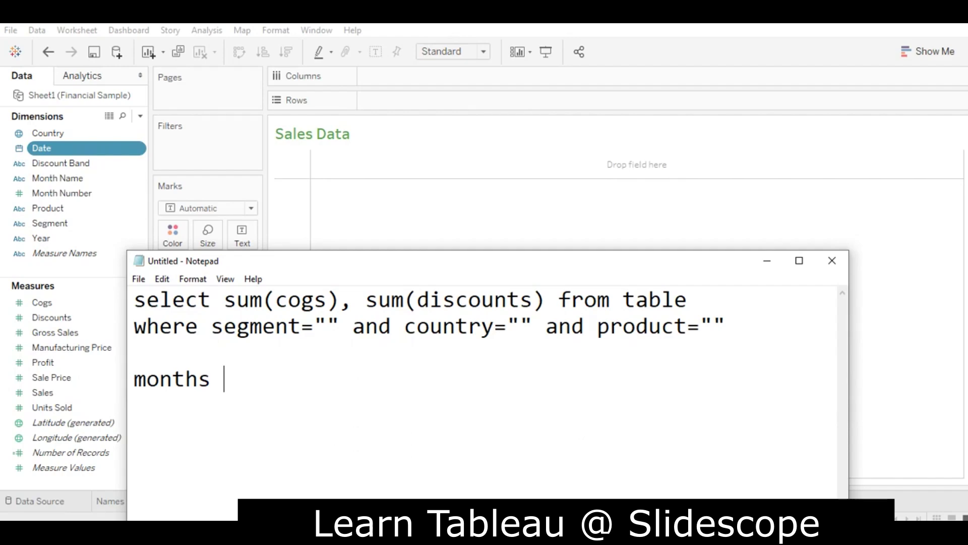
# Switch to the Excel source sheet, examine its Date, Month Number, Month Name and Year columns, and return to Tableau.
pyautogui.hotkey('alt', 'Tab')
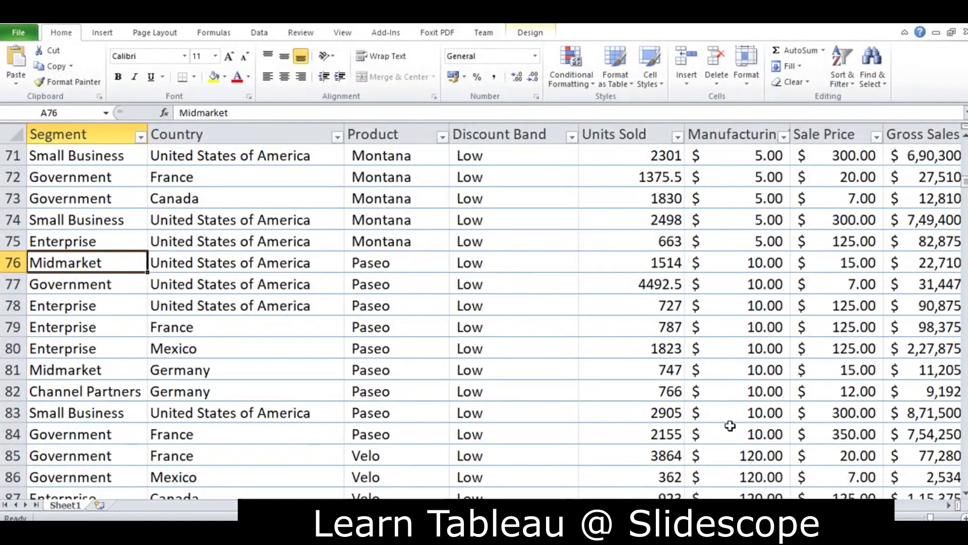
pyautogui.moveTo(706, 503); pyautogui.dragTo(872, 497)
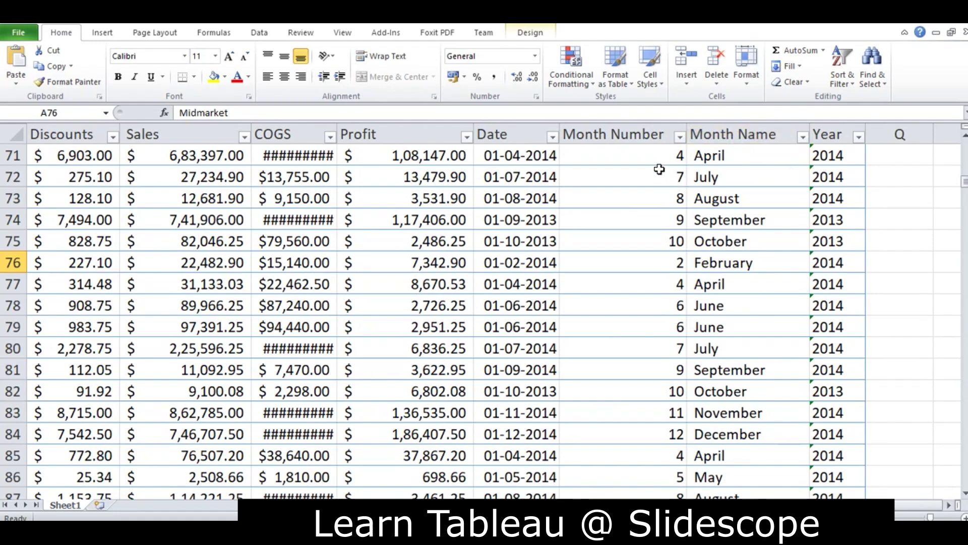
pyautogui.click(536, 160)
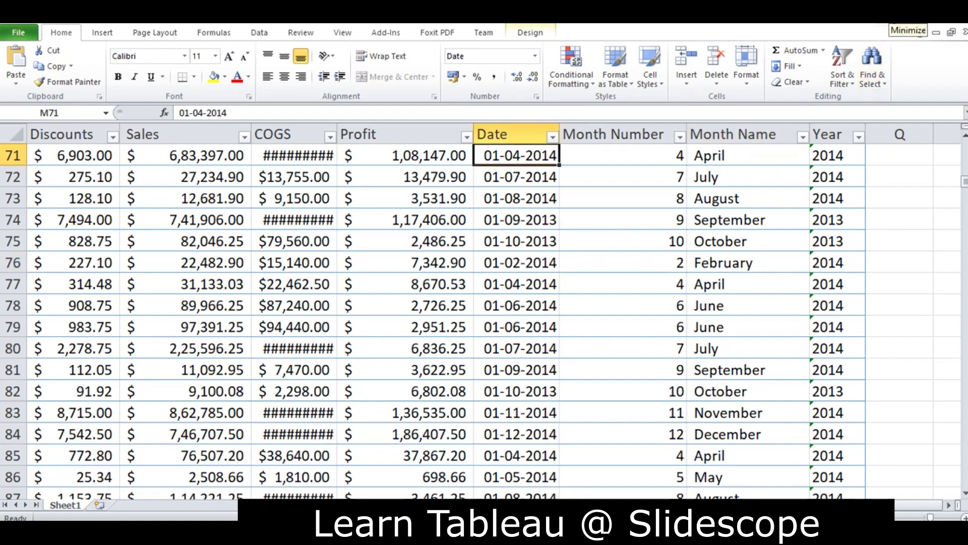
pyautogui.click(936, 32)
pyautogui.click(529, 183)
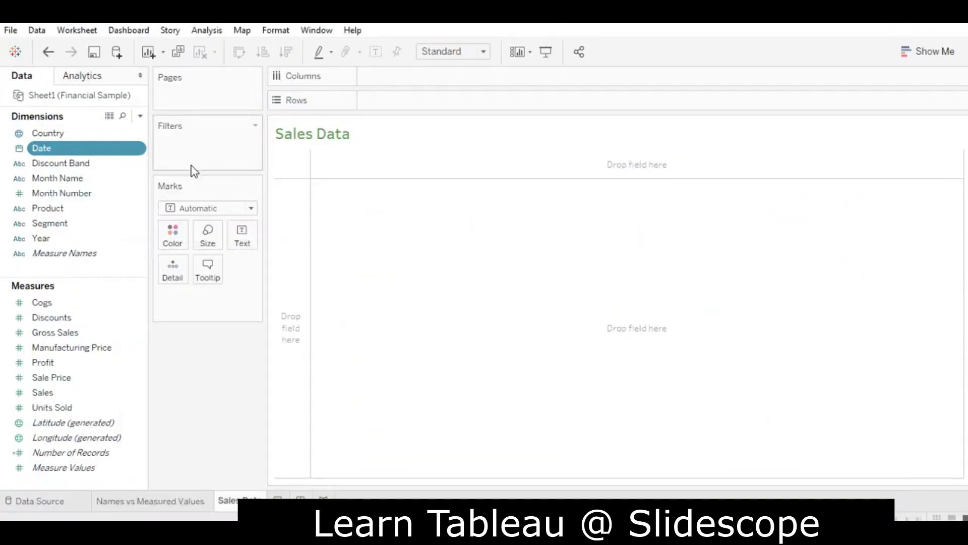
# Place the Date field on Columns twice, giving year and quarter levels.
pyautogui.moveTo(46, 148); pyautogui.dragTo(425, 84)
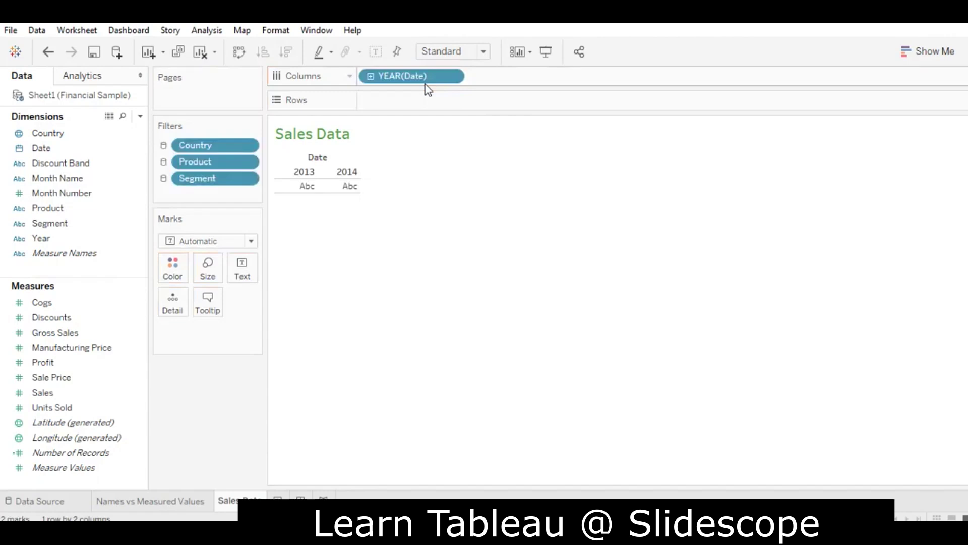
pyautogui.moveTo(309, 193)
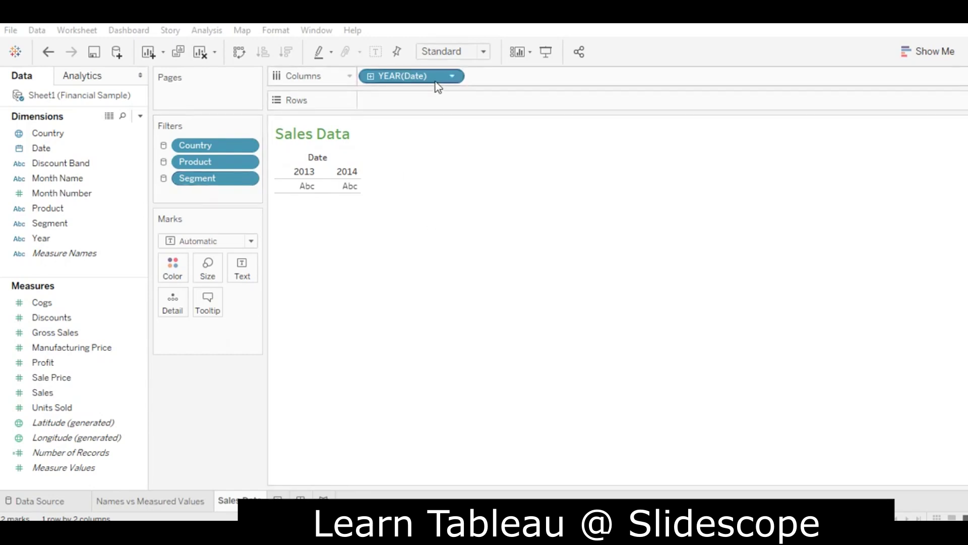
pyautogui.click(23, 132)
pyautogui.moveTo(40, 144); pyautogui.dragTo(504, 80)
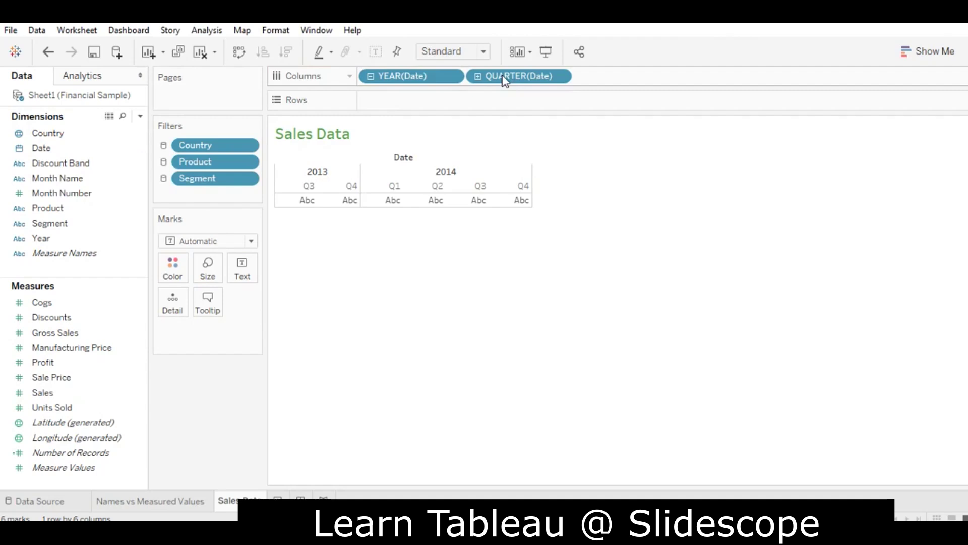
# Change the second Date level on Columns from quarter to discrete Month.
pyautogui.click(558, 77)
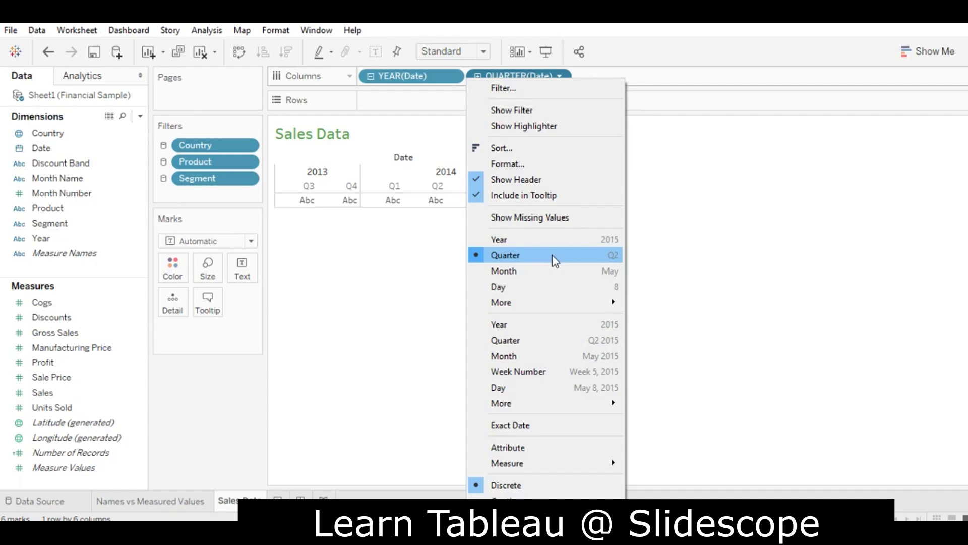
pyautogui.click(346, 271)
pyautogui.click(310, 190)
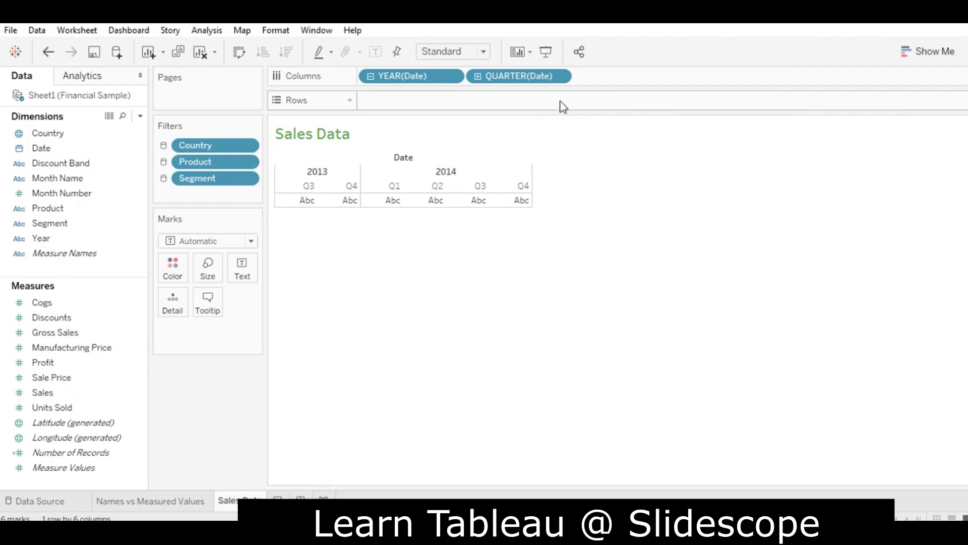
pyautogui.click(559, 76)
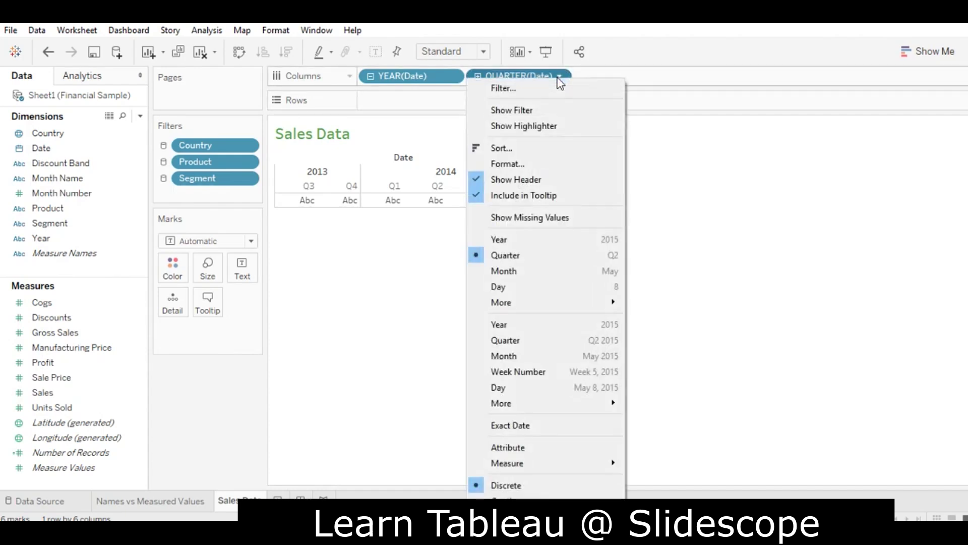
pyautogui.click(534, 255)
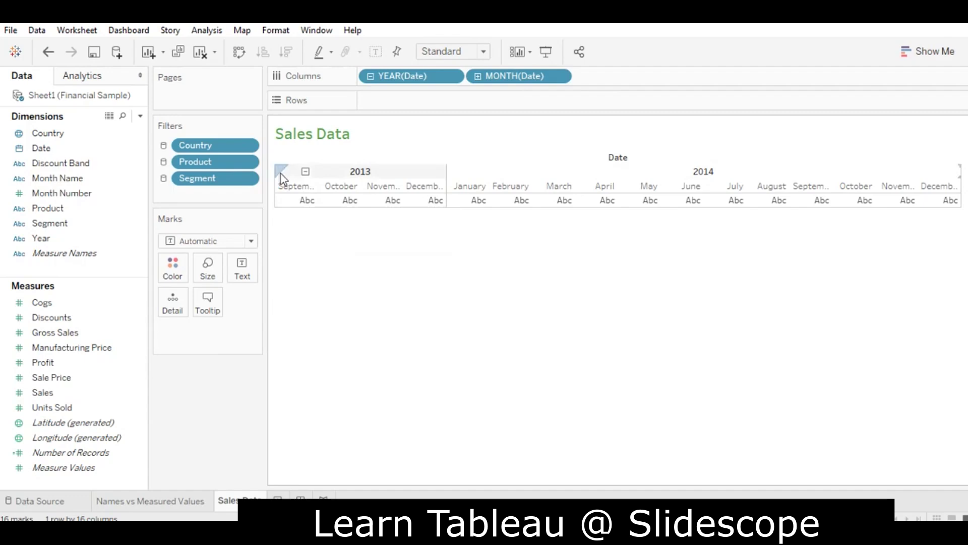
# Add the Sales measure to Rows to plot summed sales by year and month.
pyautogui.moveTo(371, 201)
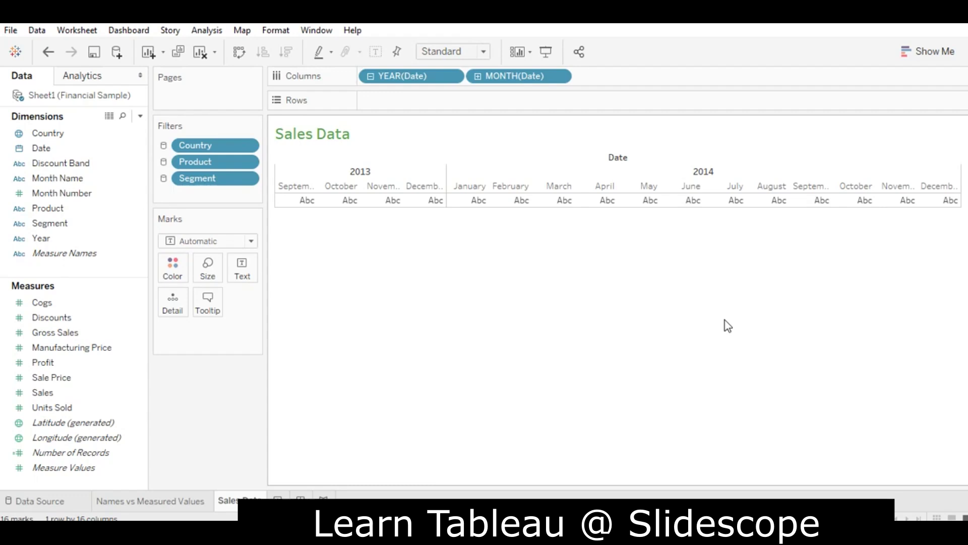
pyautogui.click(101, 393)
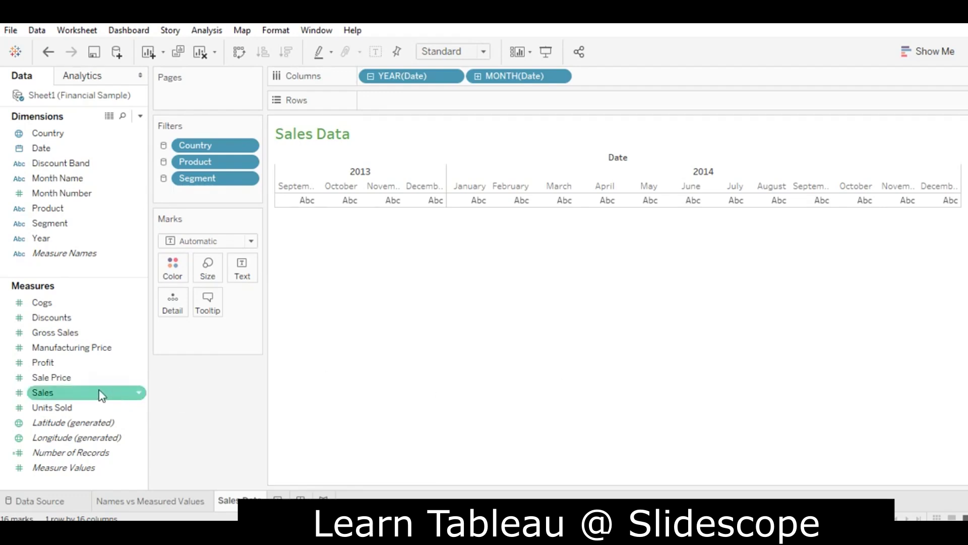
pyautogui.moveTo(101, 394); pyautogui.dragTo(477, 102)
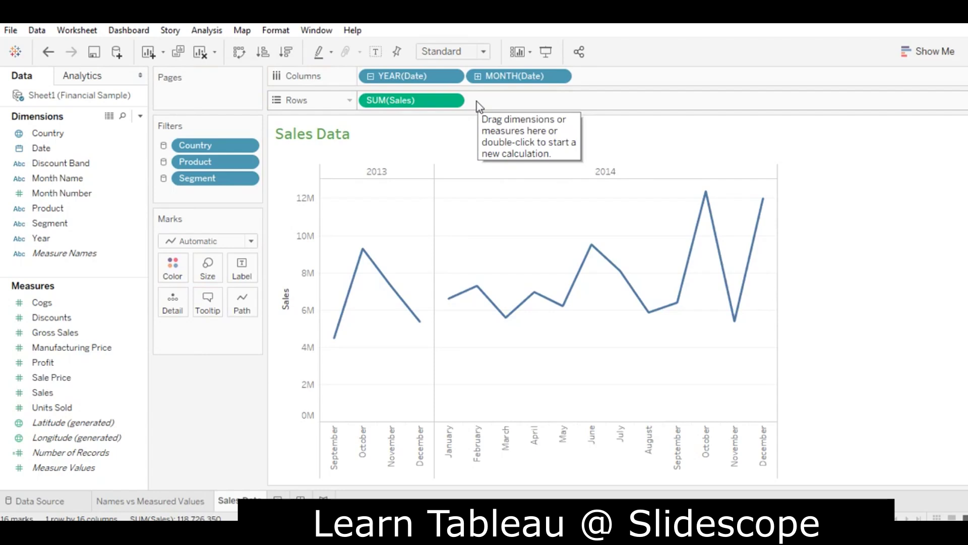
# Change the mark type of the Sales Data chart to Bar.
pyautogui.moveTo(758, 205)
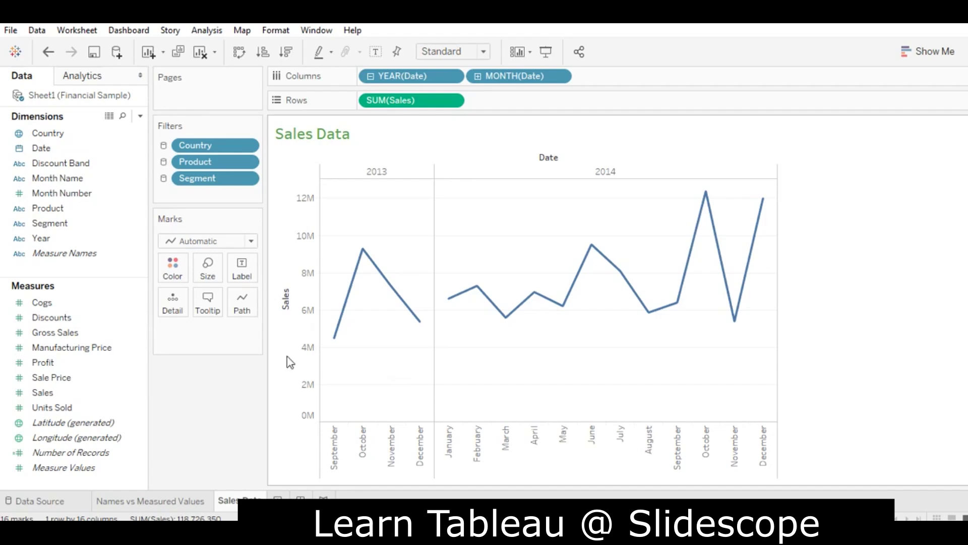
pyautogui.click(251, 241)
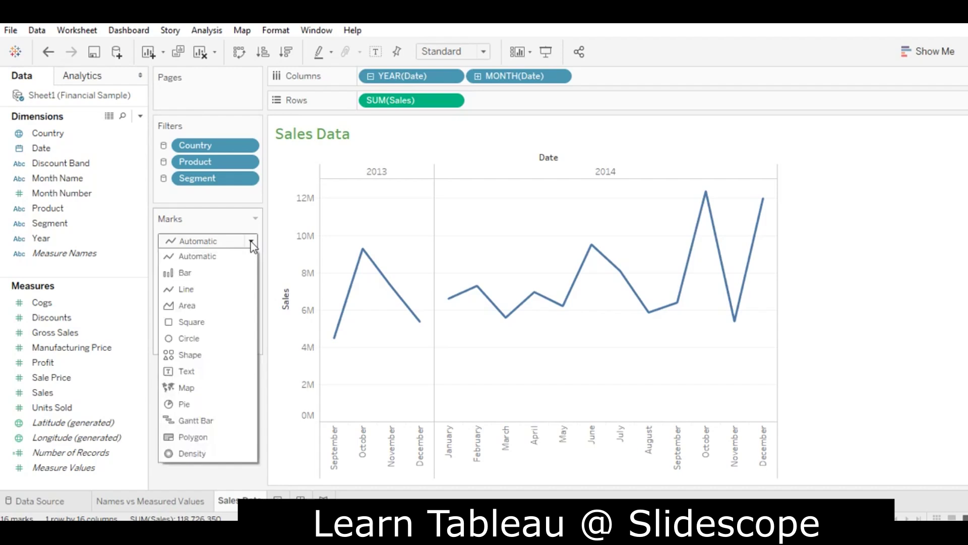
pyautogui.click(202, 272)
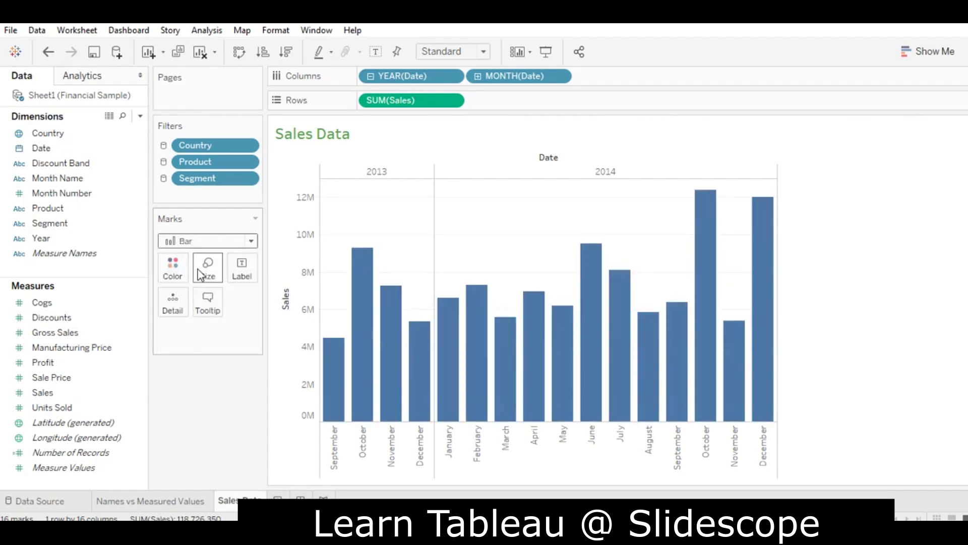
# Try the Area mark type on the monthly sales chart and return it to Bar.
pyautogui.click(251, 241)
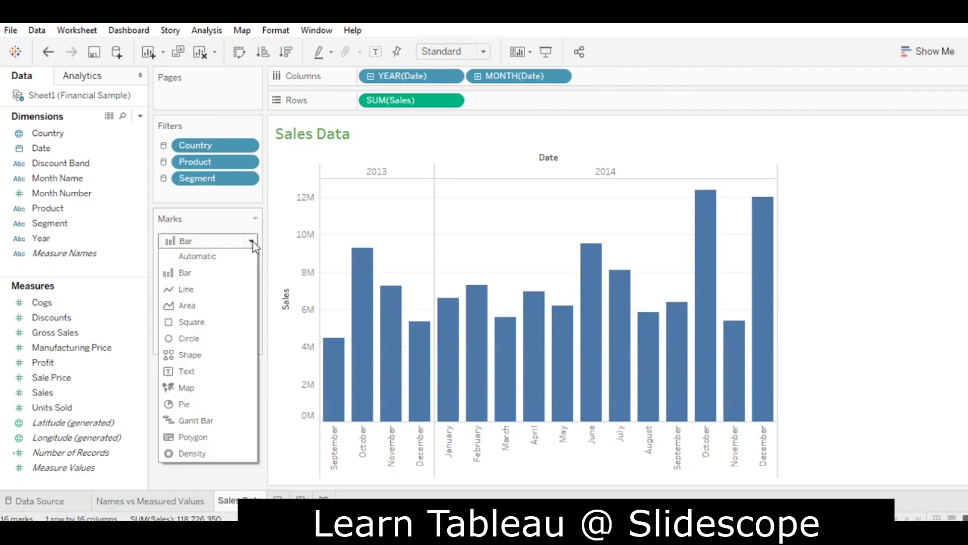
pyautogui.click(211, 308)
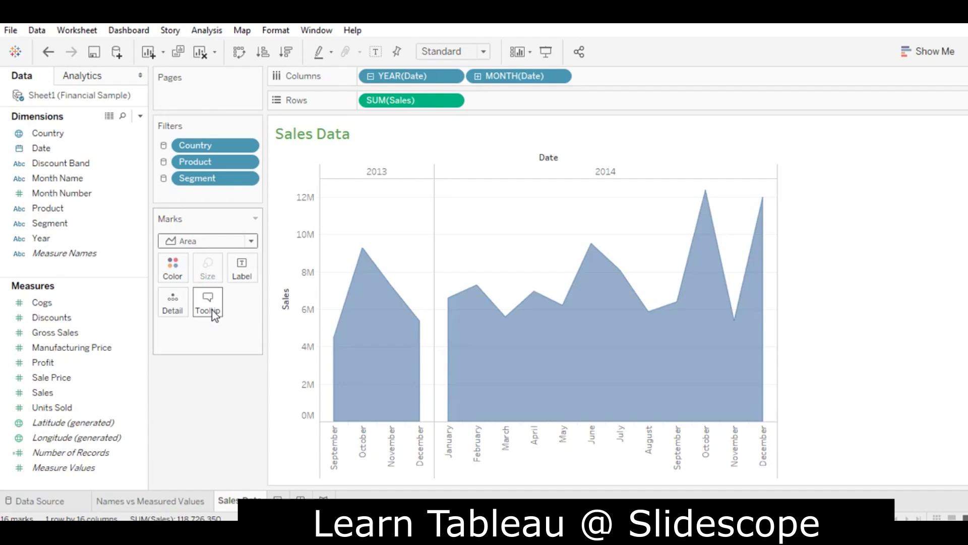
pyautogui.click(225, 243)
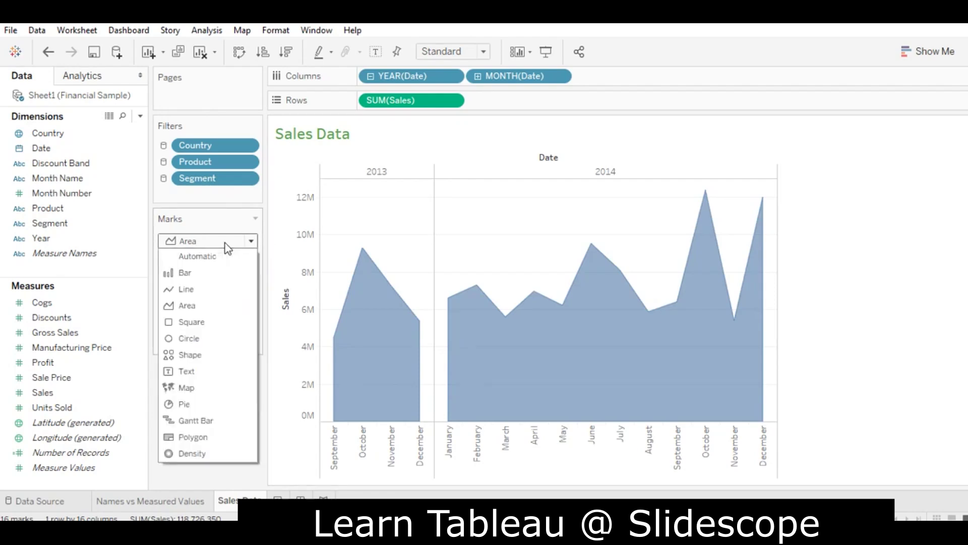
pyautogui.click(188, 280)
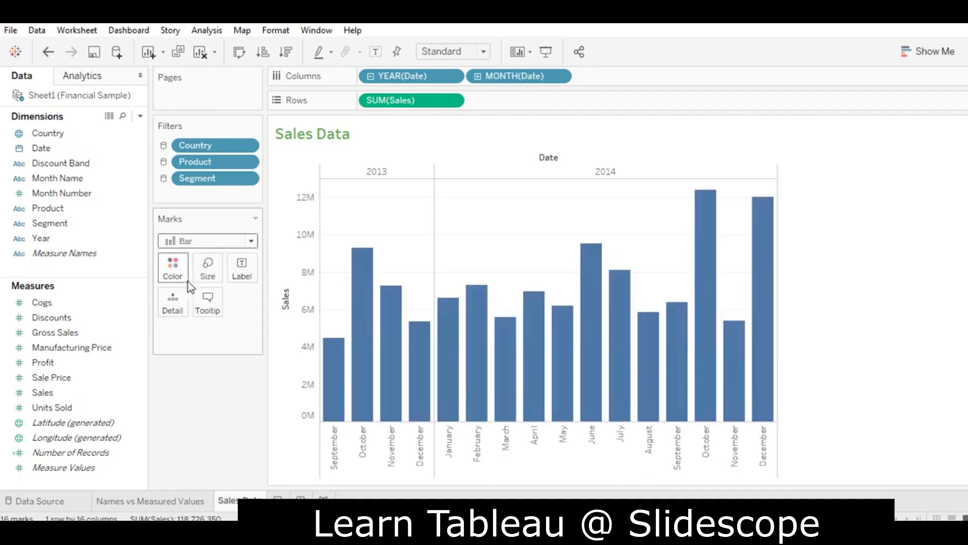
# Colour the monthly sales bars green and give them a red border.
pyautogui.moveTo(706, 315)
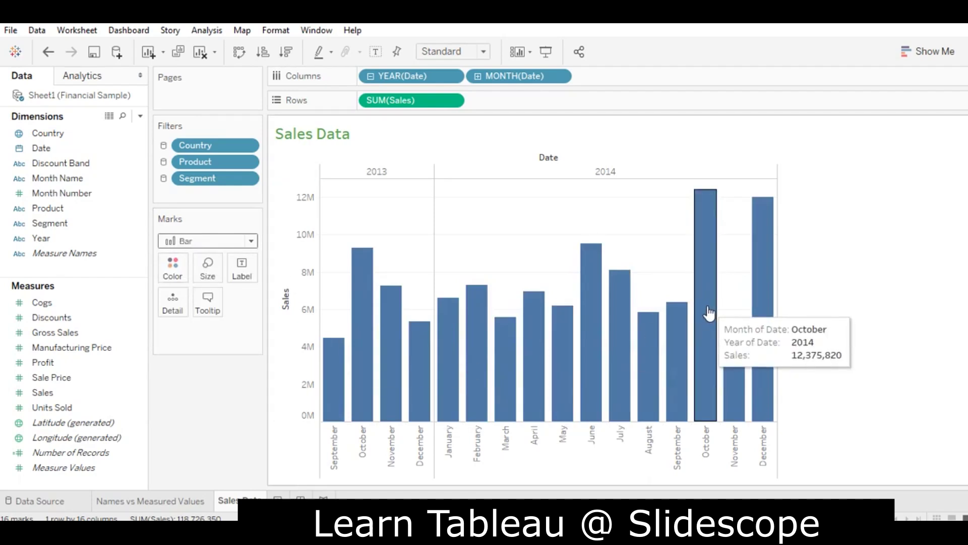
pyautogui.moveTo(348, 358)
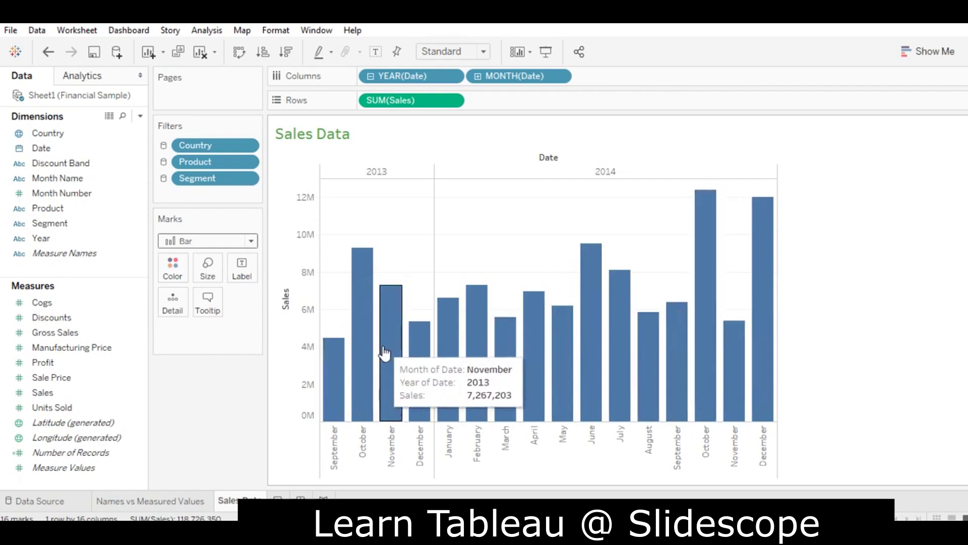
pyautogui.click(174, 275)
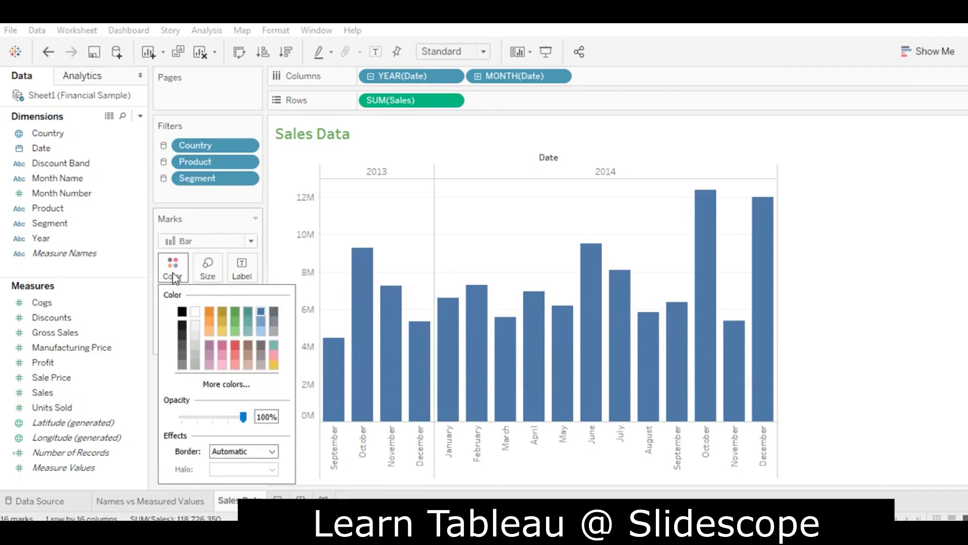
pyautogui.click(234, 311)
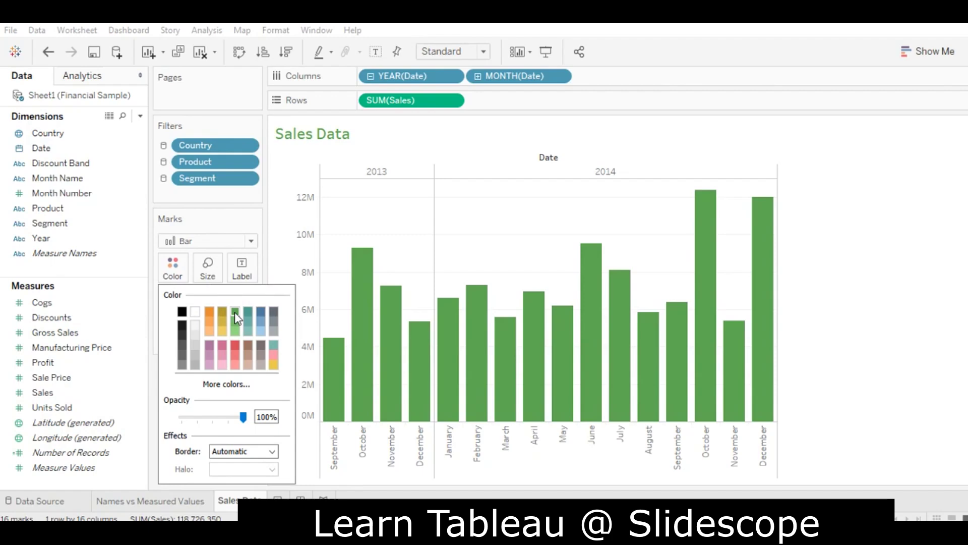
pyautogui.click(275, 451)
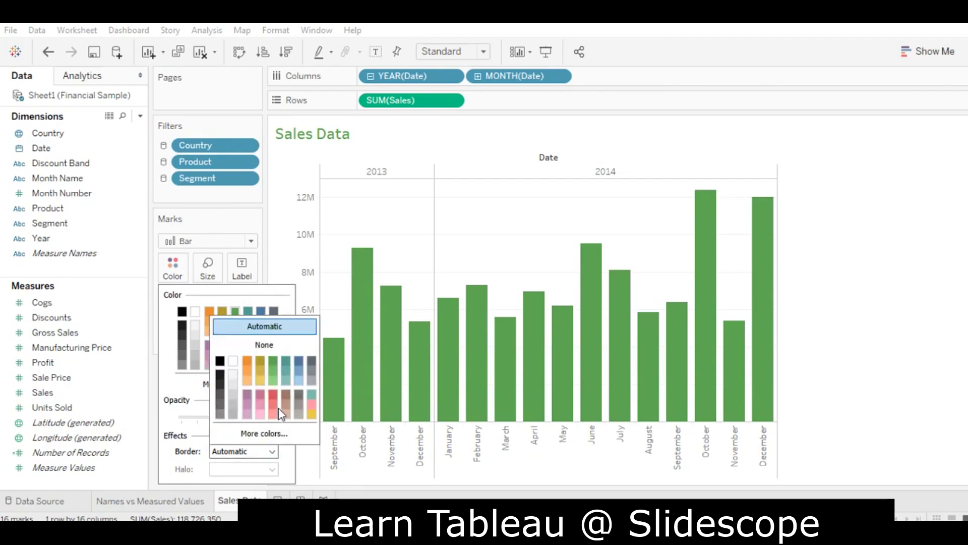
pyautogui.click(274, 396)
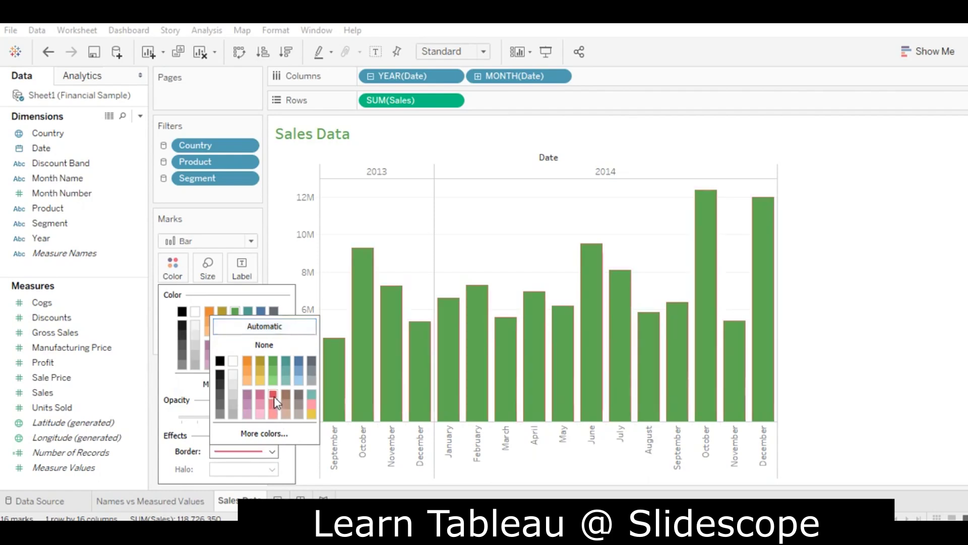
pyautogui.click(856, 323)
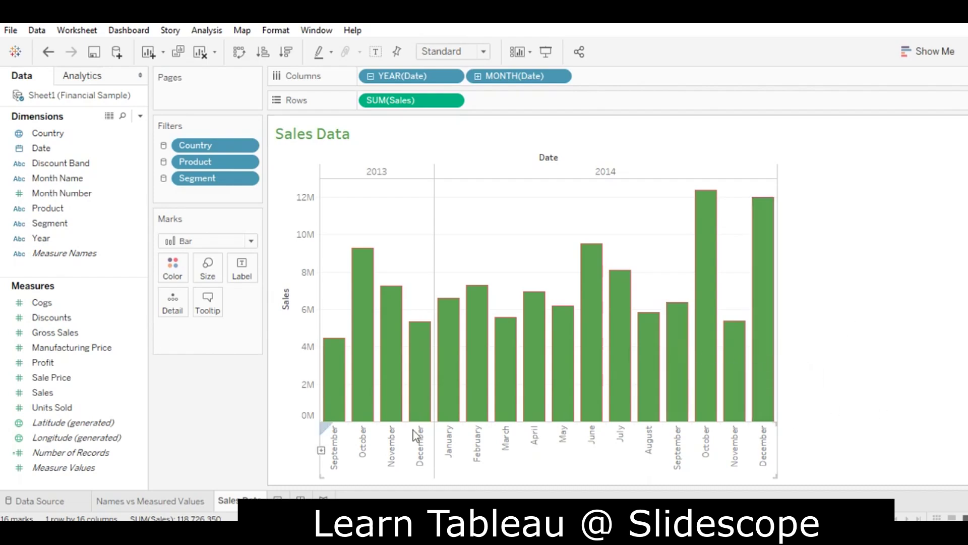
pyautogui.moveTo(371, 385)
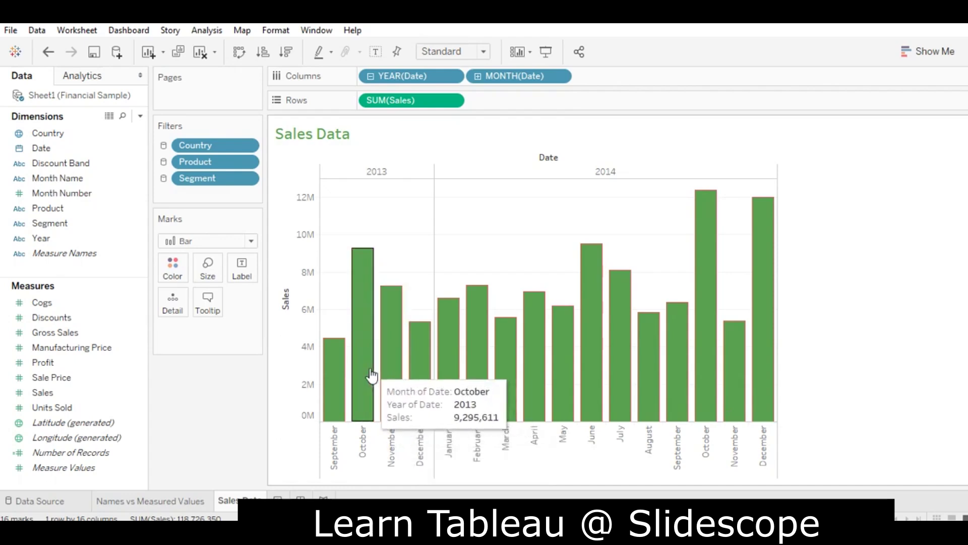
pyautogui.moveTo(529, 355)
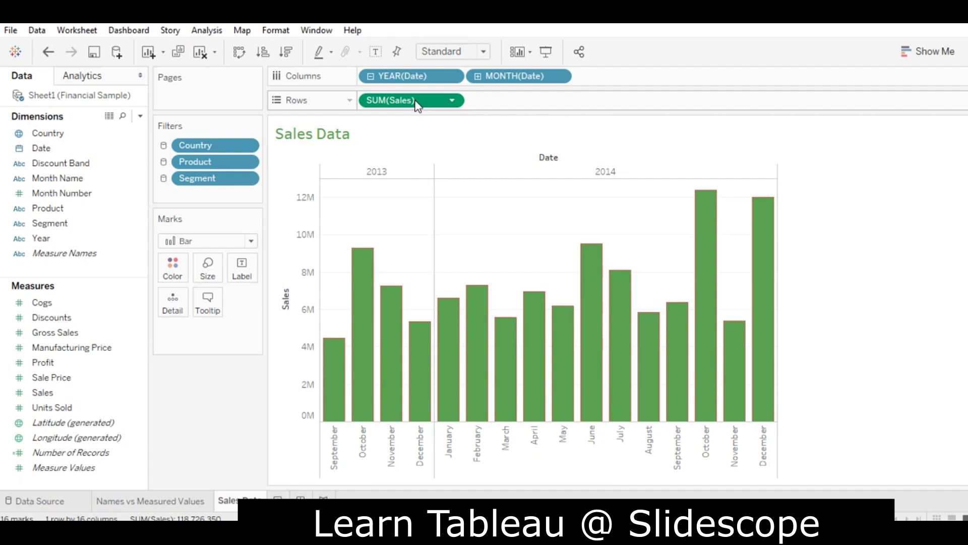
pyautogui.moveTo(417, 103); pyautogui.dragTo(243, 275)
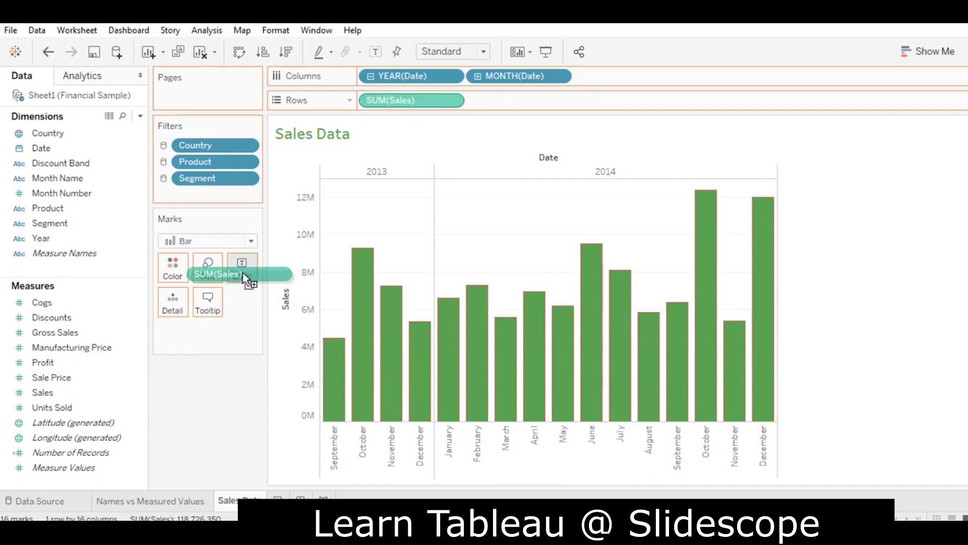
pyautogui.moveTo(243, 275); pyautogui.dragTo(244, 277)
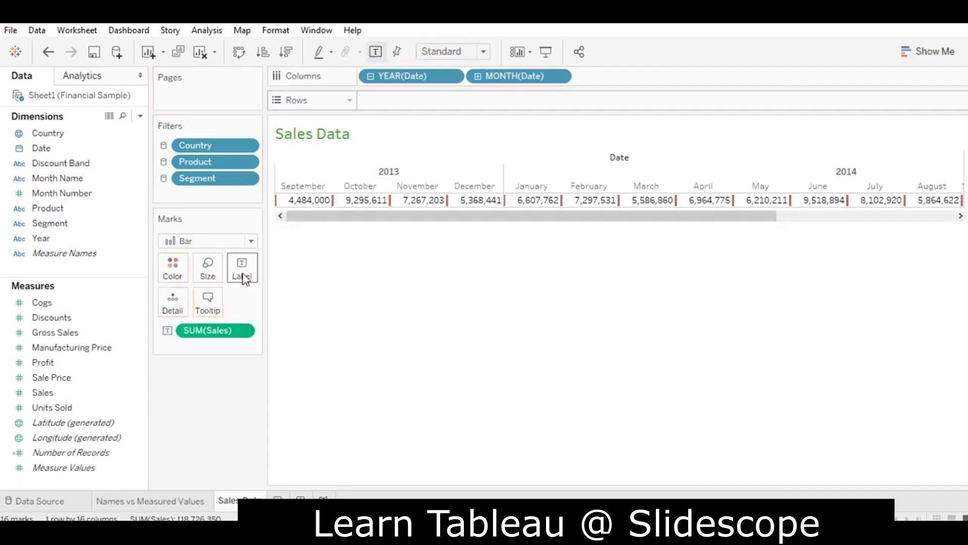
pyautogui.hotkey('ctrl', 'z')
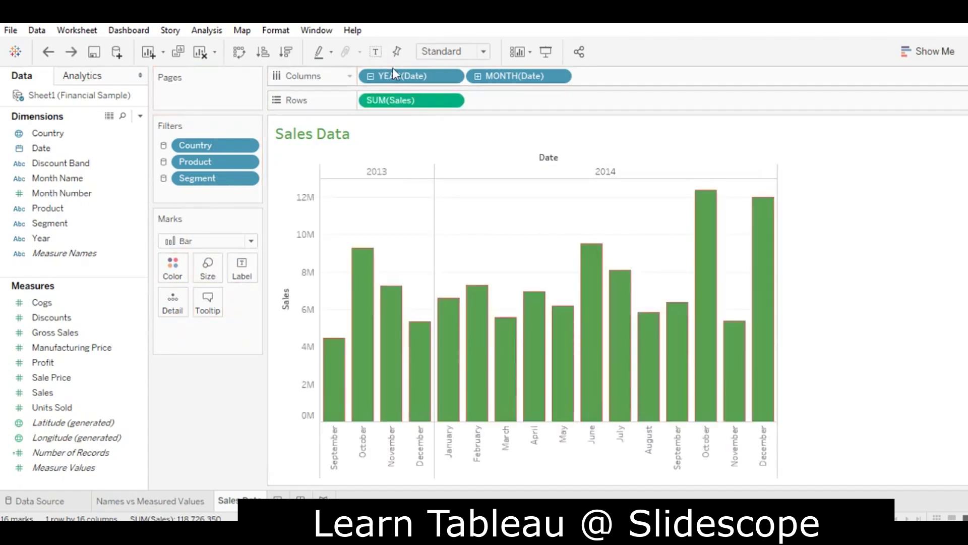
pyautogui.moveTo(401, 102); pyautogui.dragTo(249, 272)
pyautogui.hotkey('ctrl', 'z')
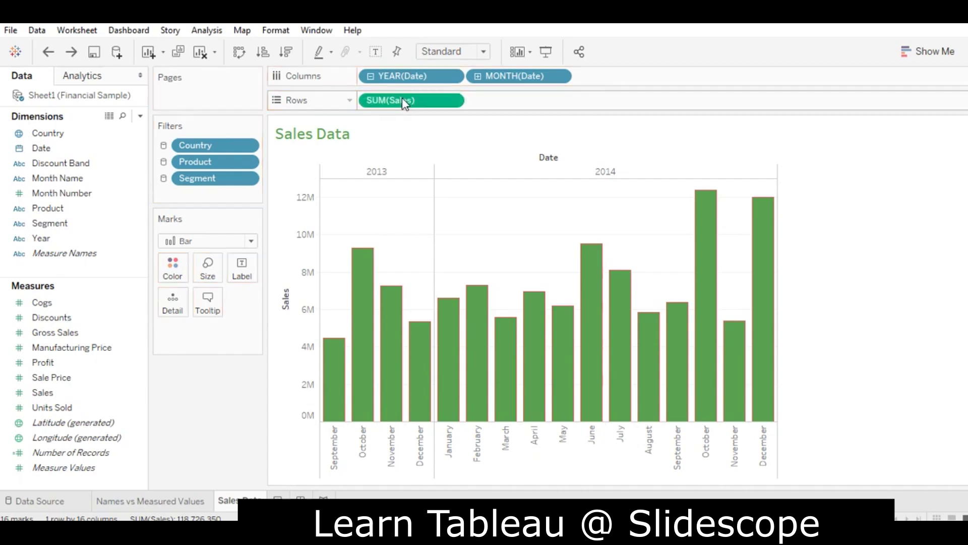
pyautogui.moveTo(411, 101); pyautogui.dragTo(248, 267)
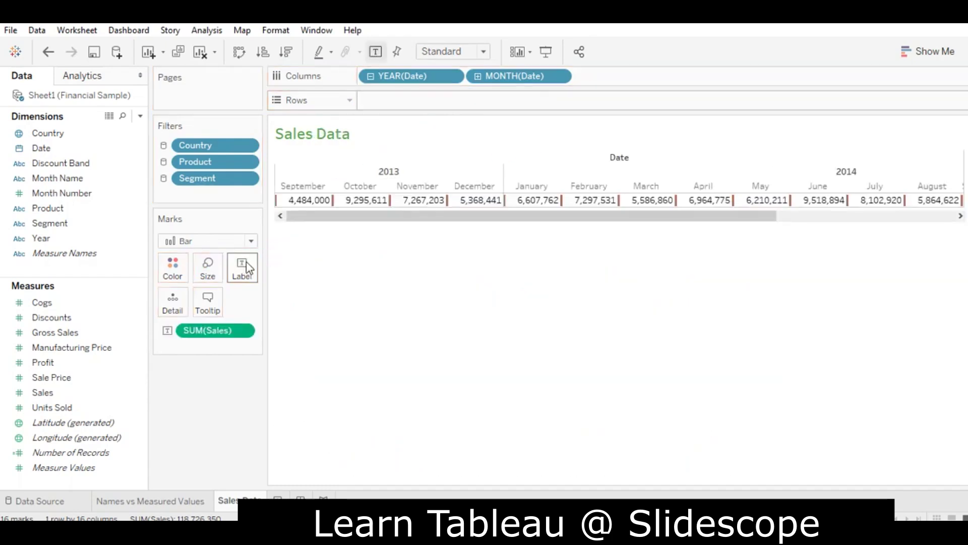
pyautogui.hotkey('ctrl', 'z')
# Copy SUM(Sales) from Rows to the bar labels, keeping it on Rows, and set the chart to Fit Width.
pyautogui.moveTo(411, 100); pyautogui.dragTo(247, 269)
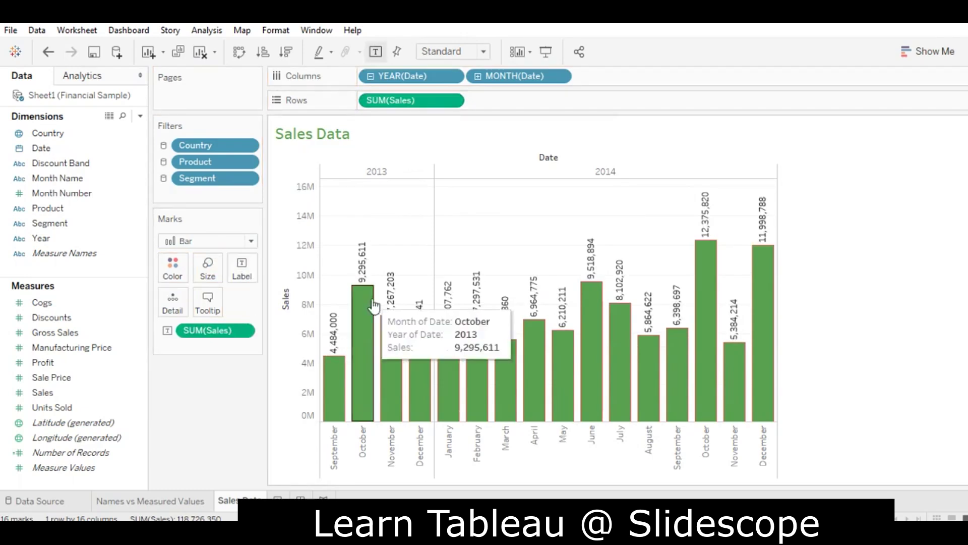
pyautogui.moveTo(337, 328)
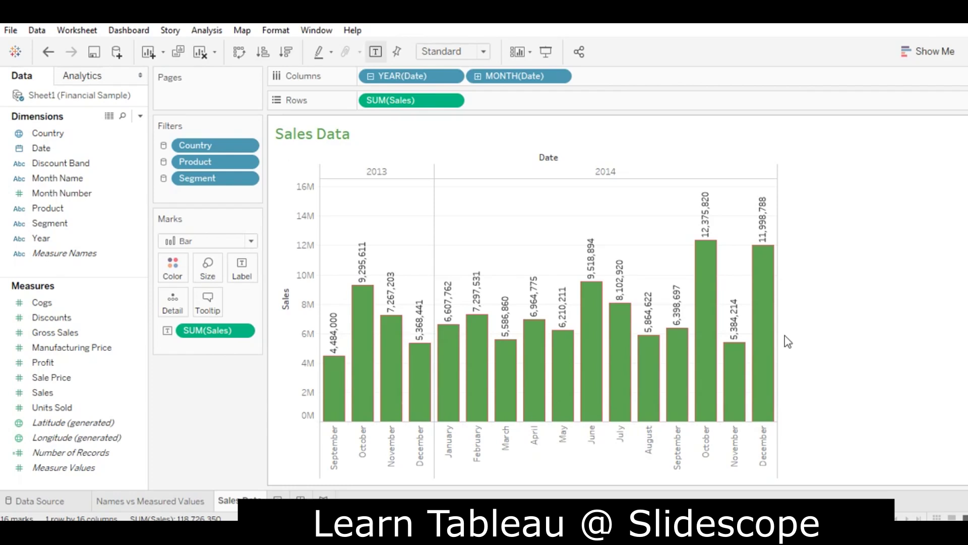
pyautogui.click(487, 53)
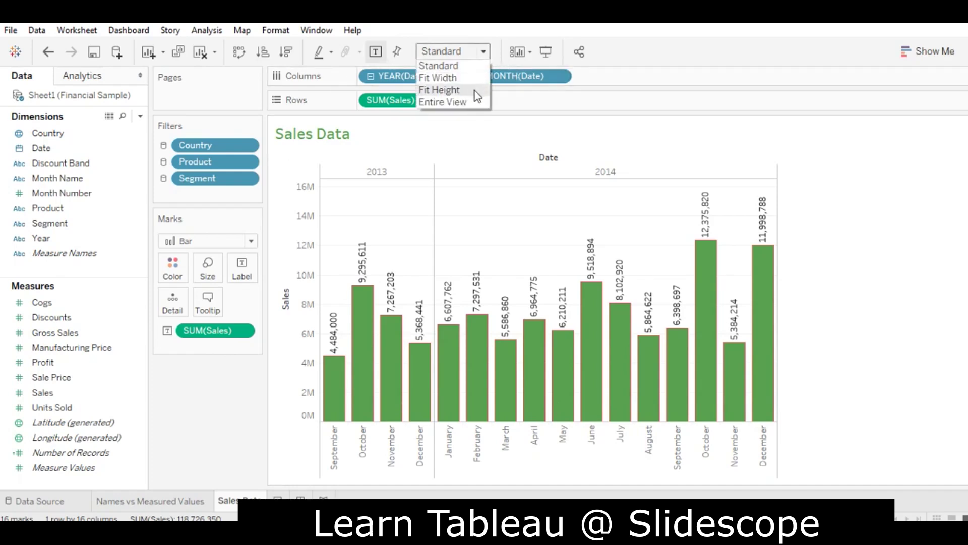
pyautogui.click(469, 79)
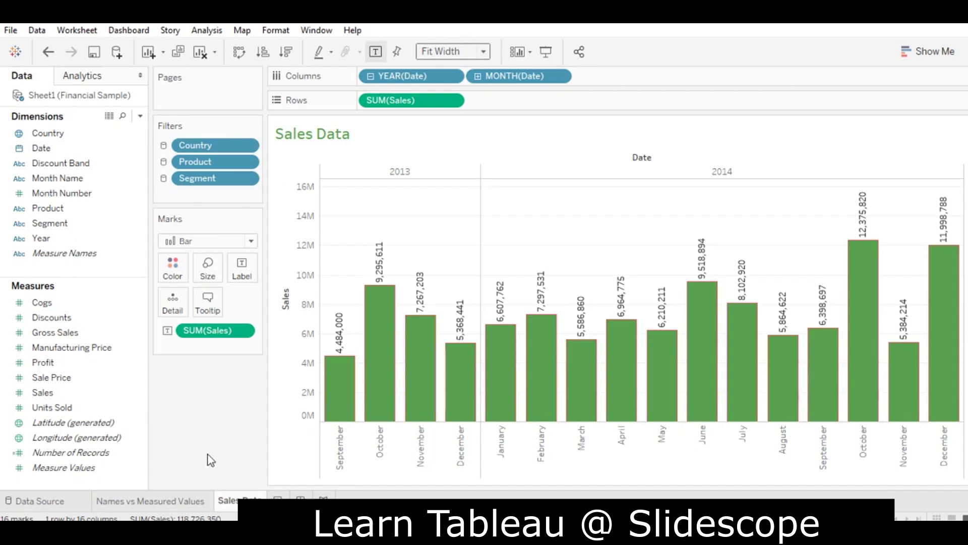
# Duplicate the Sales Data worksheet and rename the copy as Profit Data.
pyautogui.rightClick(236, 503)
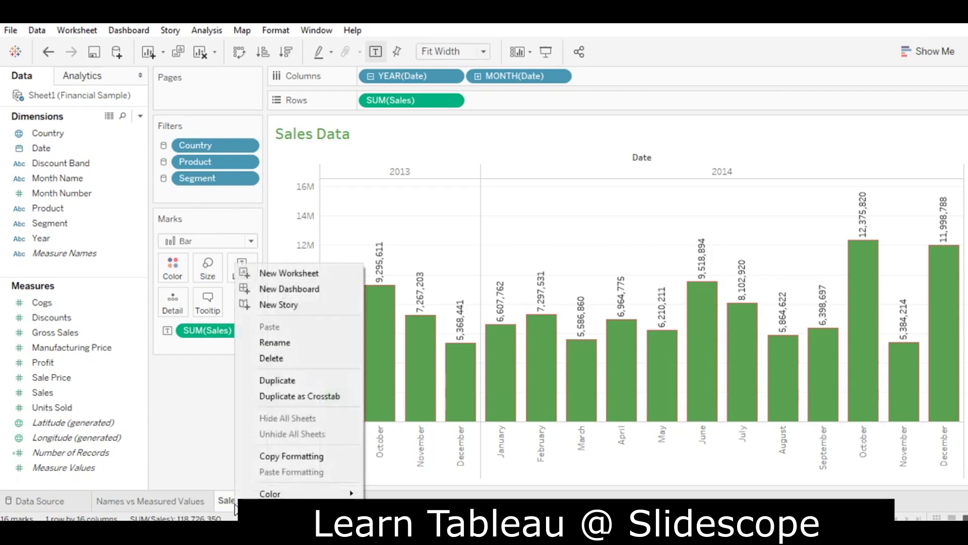
pyautogui.click(323, 383)
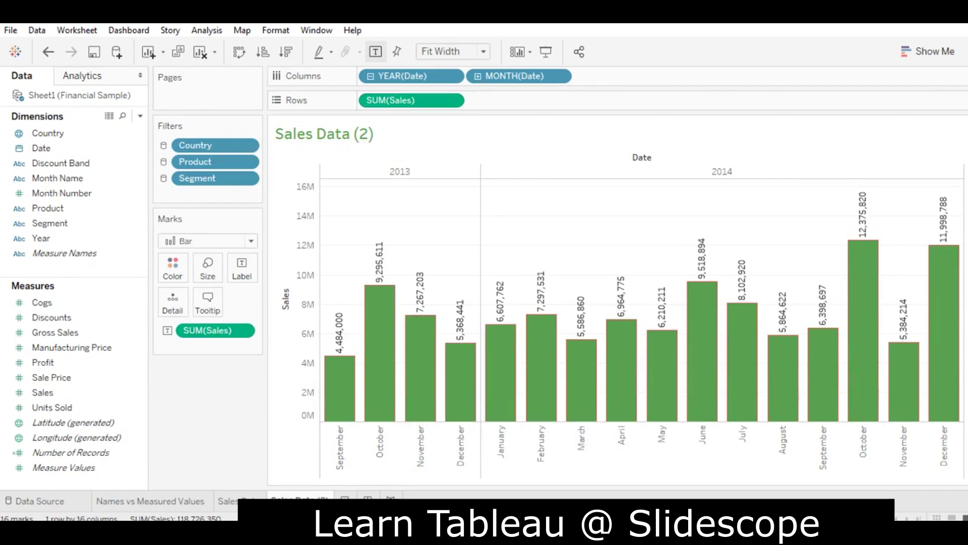
pyautogui.rightClick(317, 498)
pyautogui.click(391, 337)
pyautogui.write('Plfit Data')
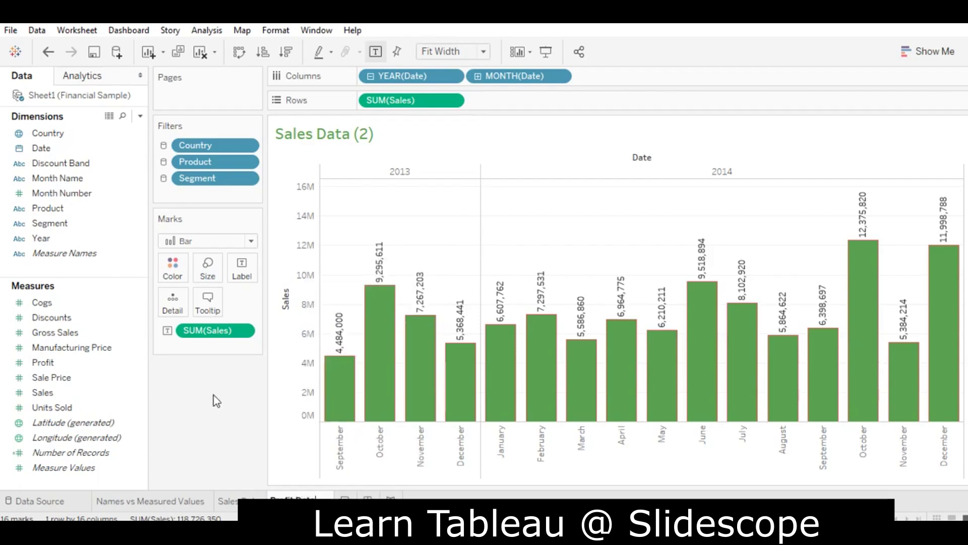
pyautogui.press('Return')
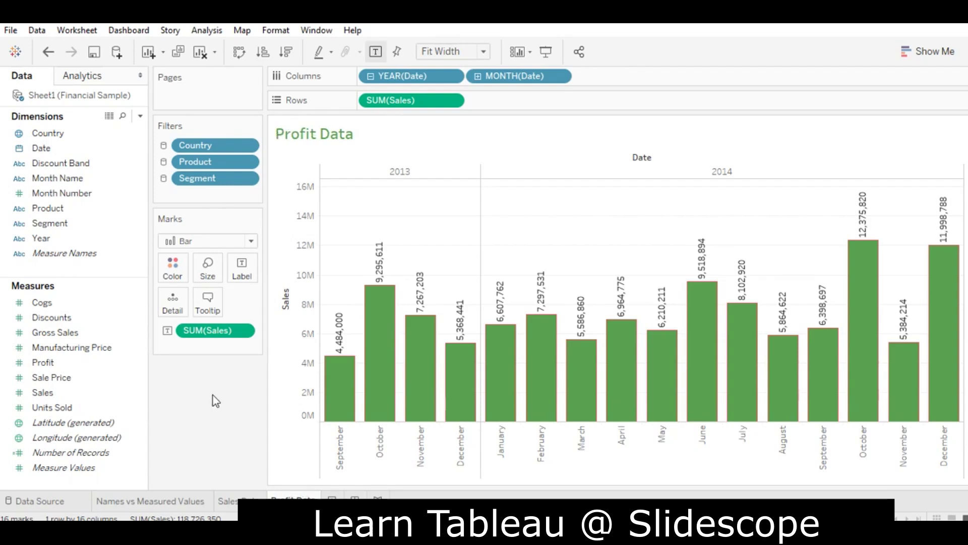
# Remove SUM(Sales) from Rows and from the labels of the Profit Data sheet, and add the Profit measure to Rows.
pyautogui.click(451, 101)
pyautogui.click(422, 367)
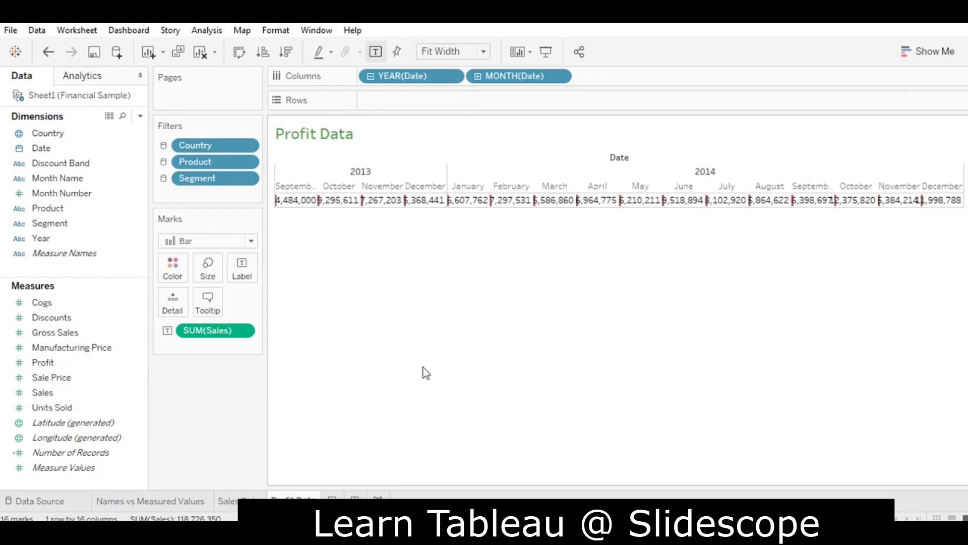
pyautogui.click(247, 331)
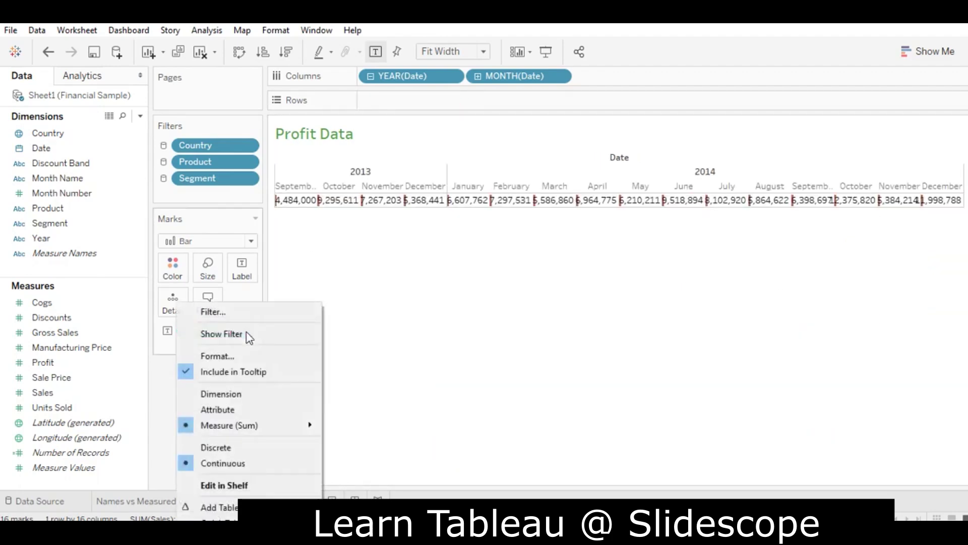
pyautogui.click(216, 524)
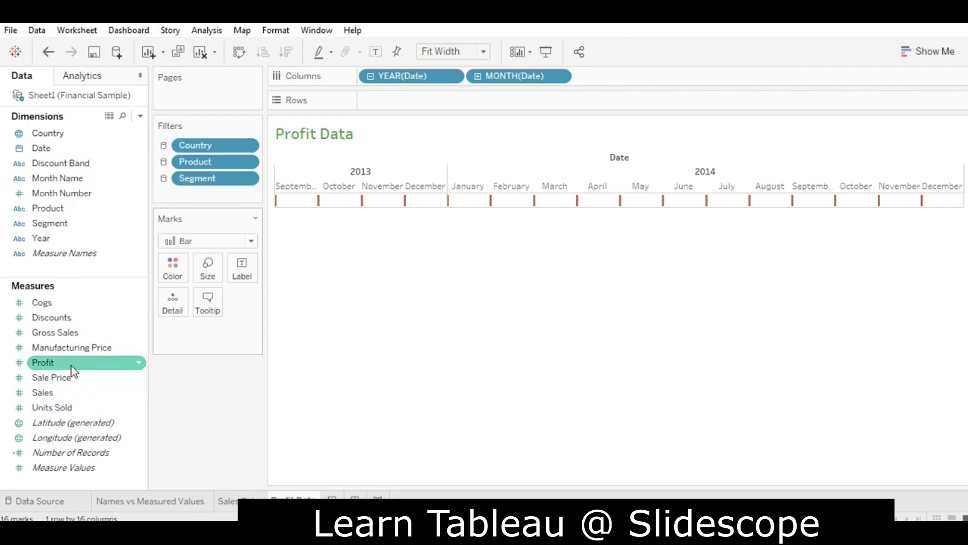
pyautogui.moveTo(72, 366); pyautogui.dragTo(405, 95)
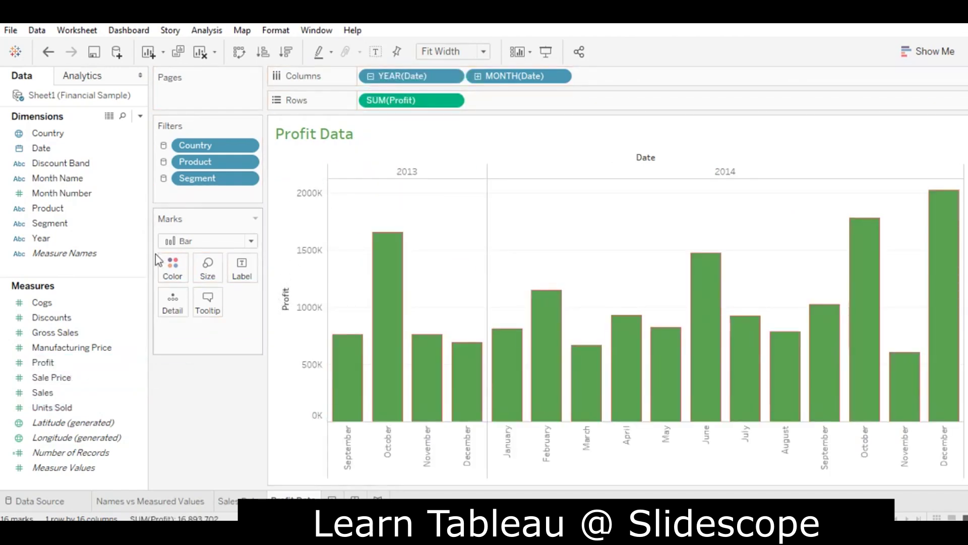
# Colour the monthly profit bars blue on the Profit Data sheet.
pyautogui.click(172, 267)
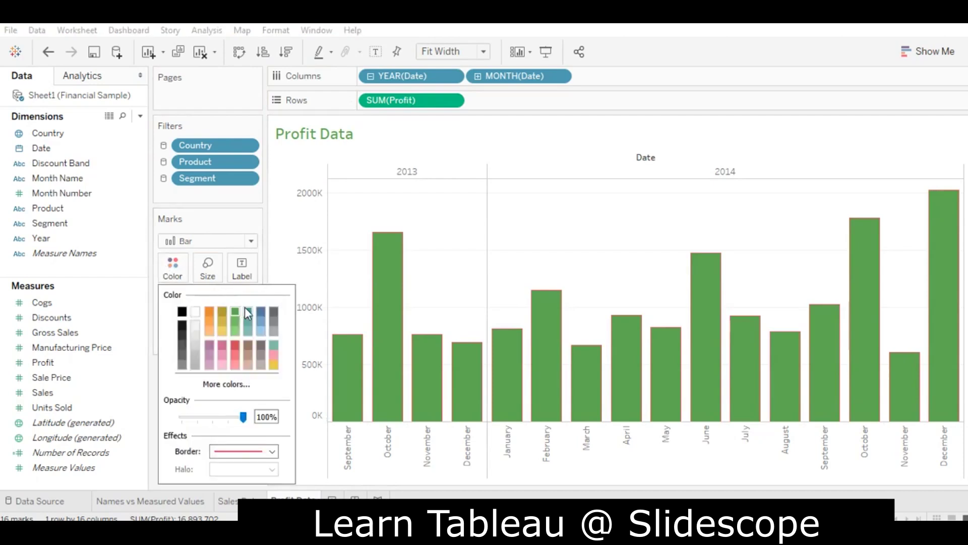
pyautogui.click(259, 314)
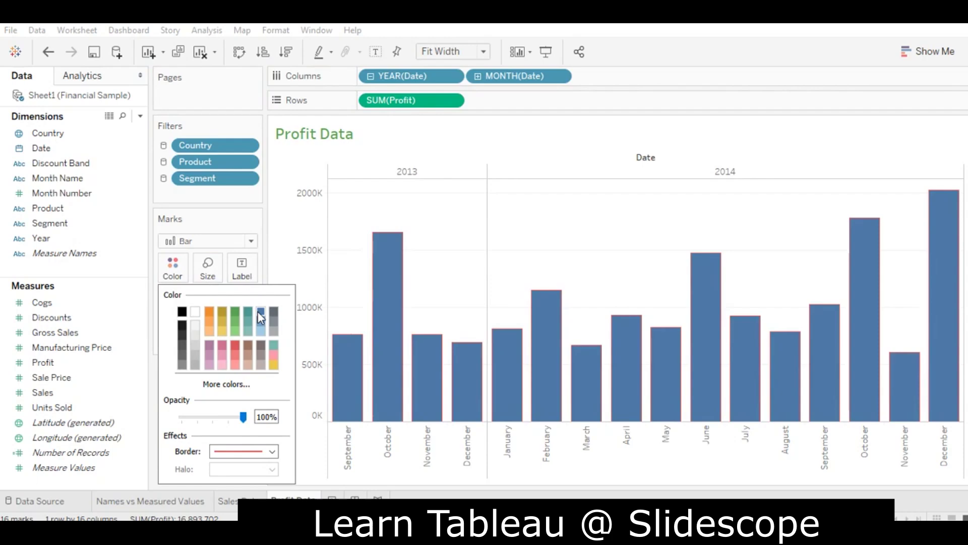
# Recolour the Profit Data sheet title blue to match its bars.
pyautogui.click(346, 137)
pyautogui.doubleClick(346, 138)
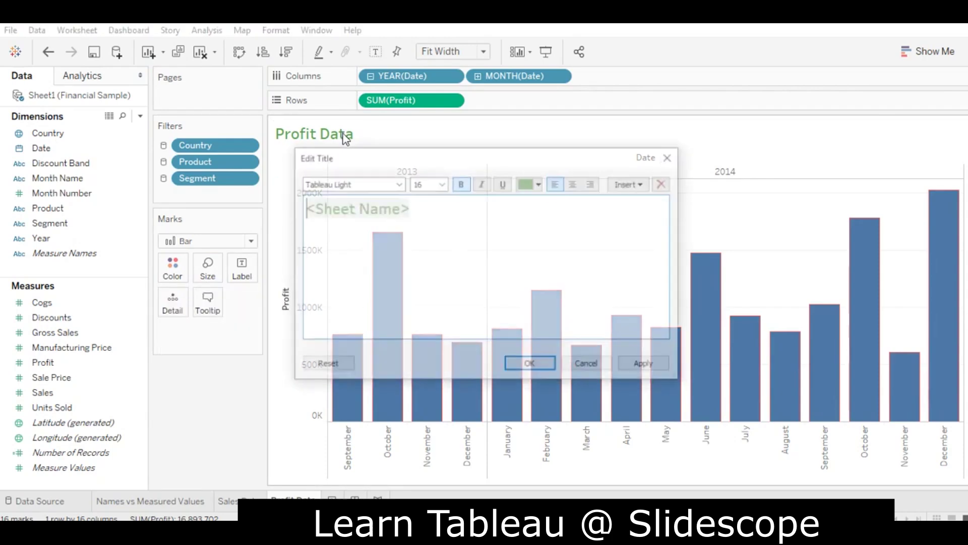
pyautogui.moveTo(449, 216); pyautogui.dragTo(282, 216)
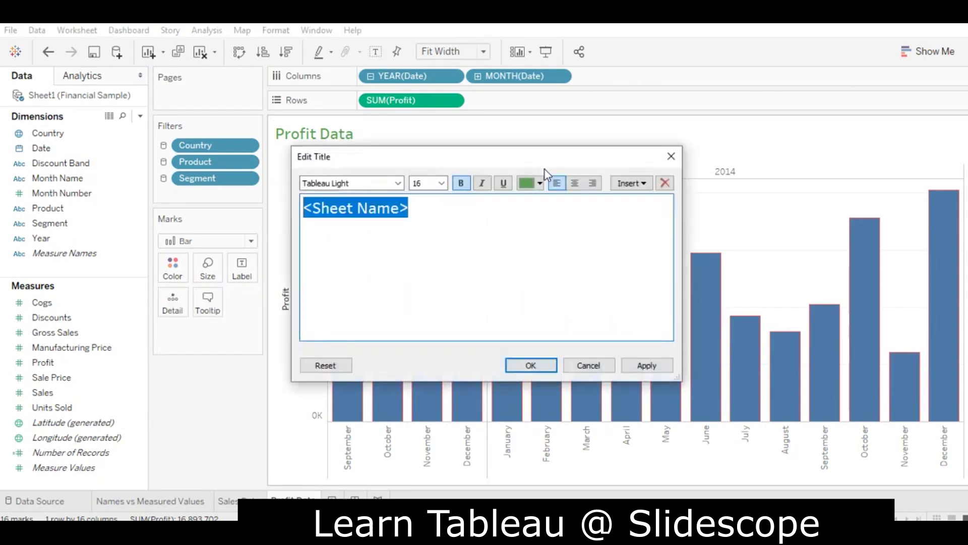
pyautogui.click(539, 183)
pyautogui.click(606, 199)
pyautogui.click(646, 365)
pyautogui.click(531, 365)
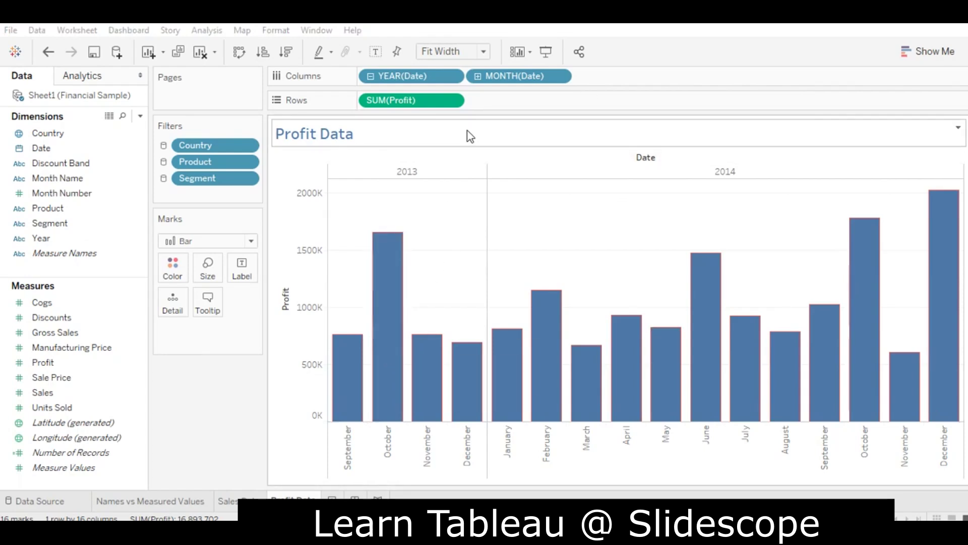
# Label the Profit Data bars with the Profit measure while keeping SUM(Profit) on Rows.
pyautogui.moveTo(438, 106); pyautogui.dragTo(248, 269)
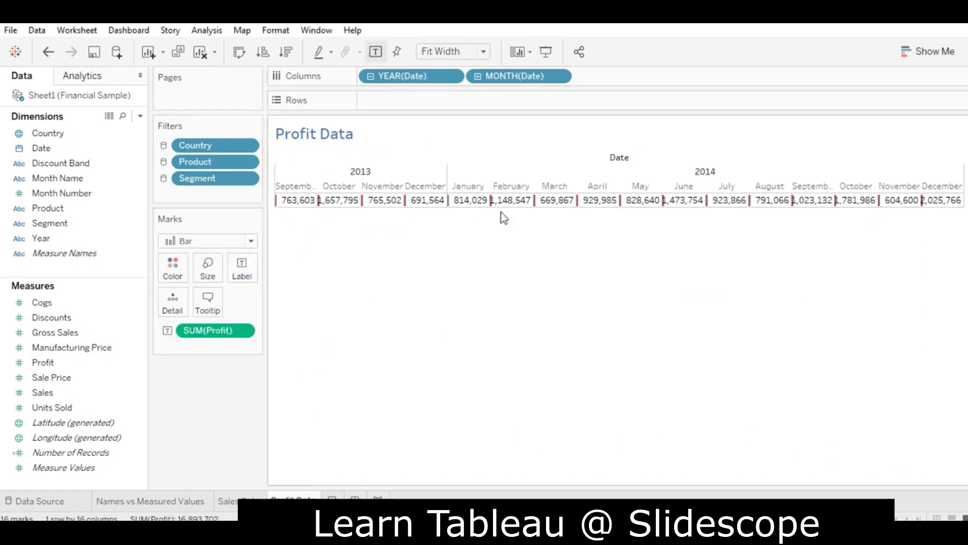
pyautogui.hotkey('ctrl', 'z')
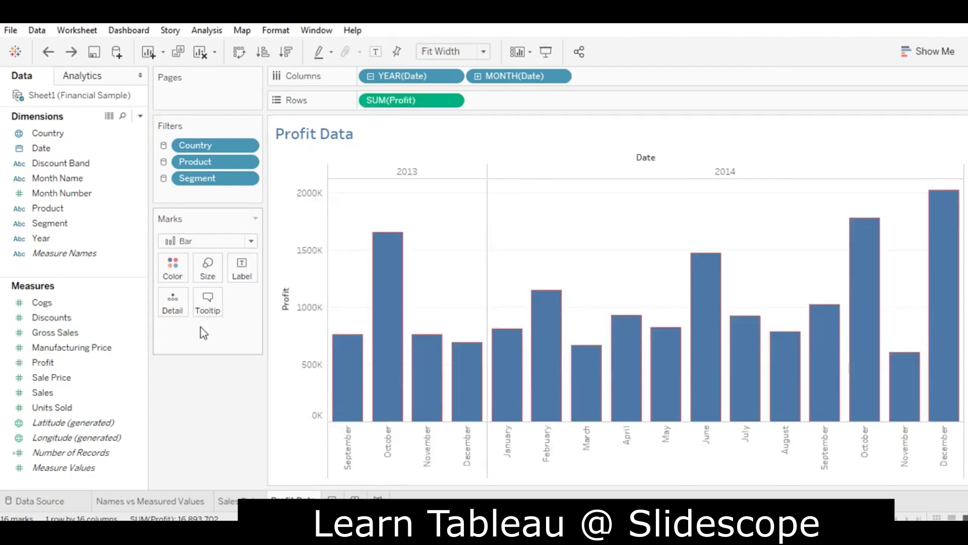
pyautogui.click(55, 362)
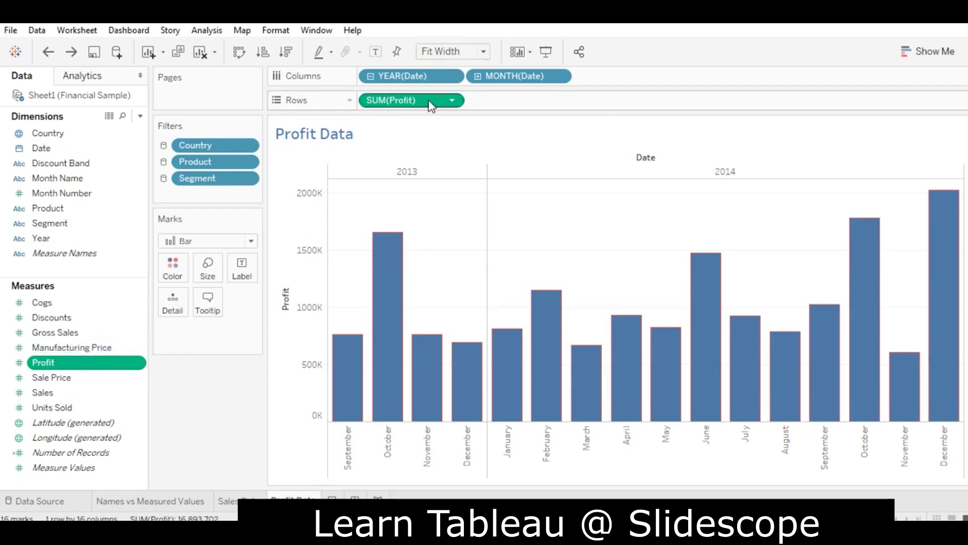
pyautogui.moveTo(195, 366); pyautogui.dragTo(242, 272)
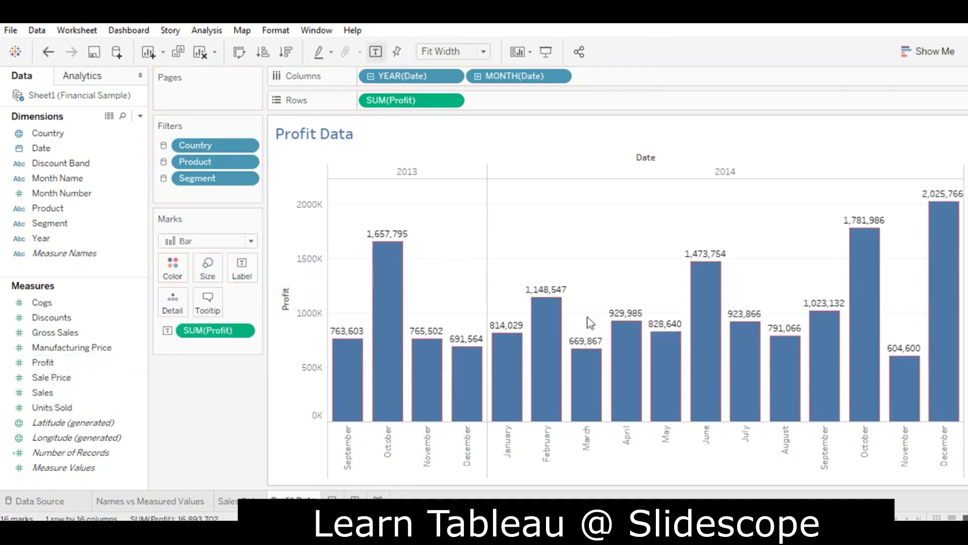
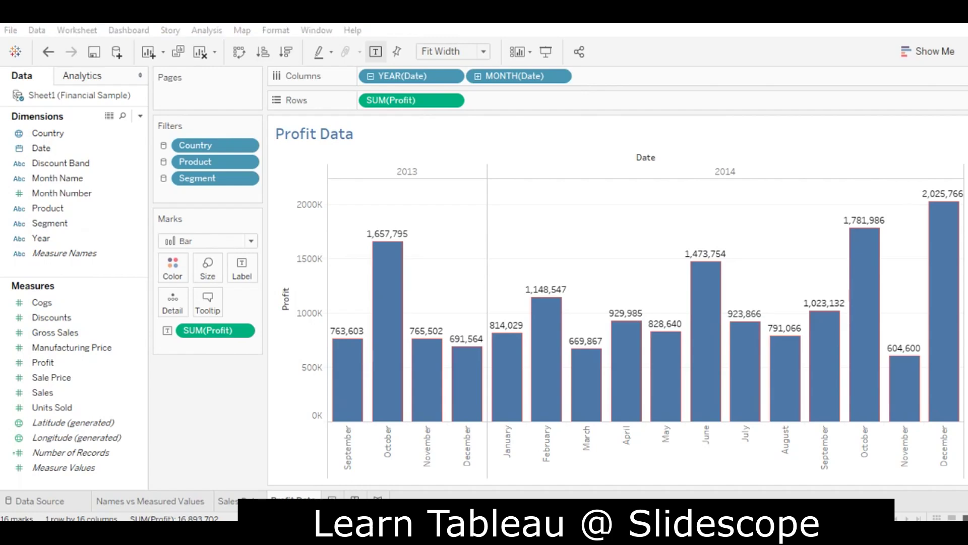
# Create a new dashboard and rename it as Financial Analysis on Sample Sales Data of a Store.
pyautogui.click(354, 500)
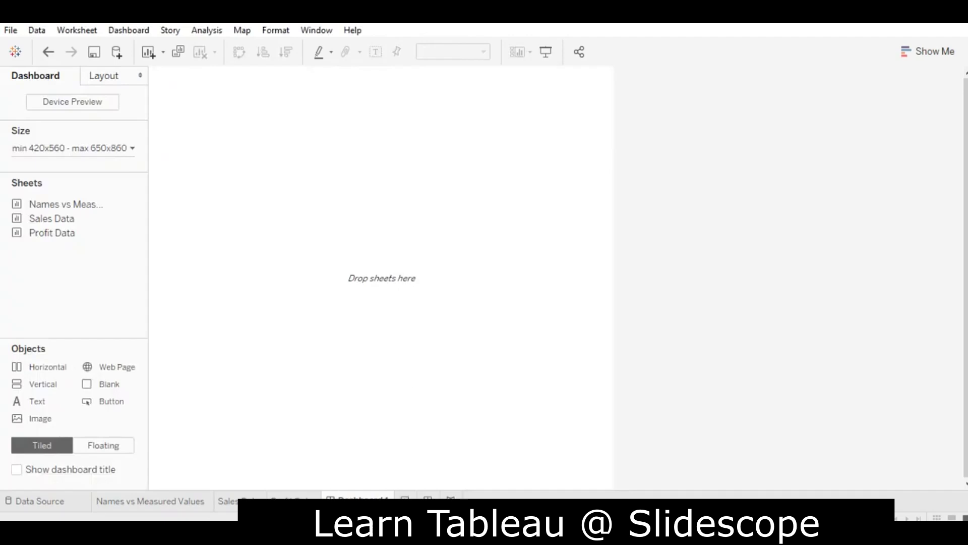
pyautogui.rightClick(353, 499)
pyautogui.click(447, 341)
pyautogui.write('Financial Analysis on Sample Datas Data of a')
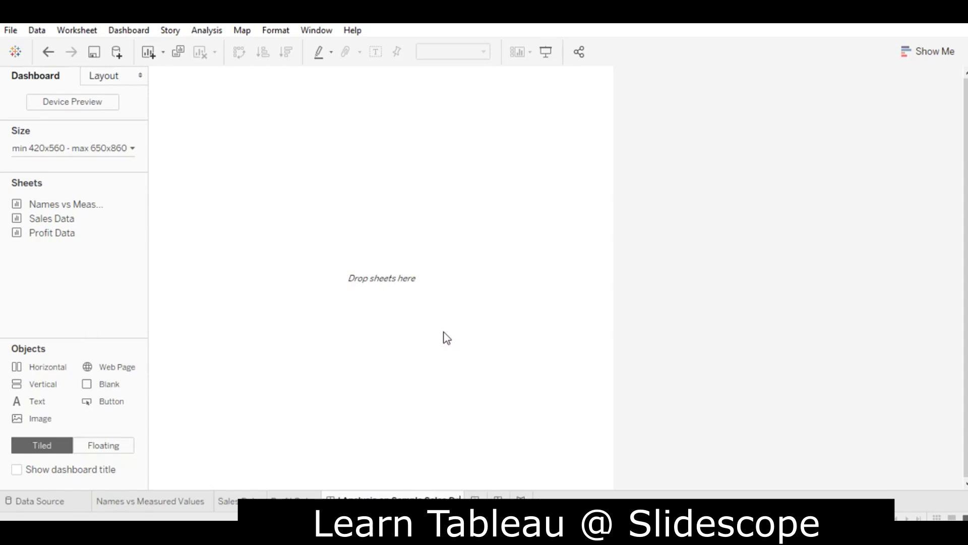
pyautogui.write(' Store')
pyautogui.press('Return')
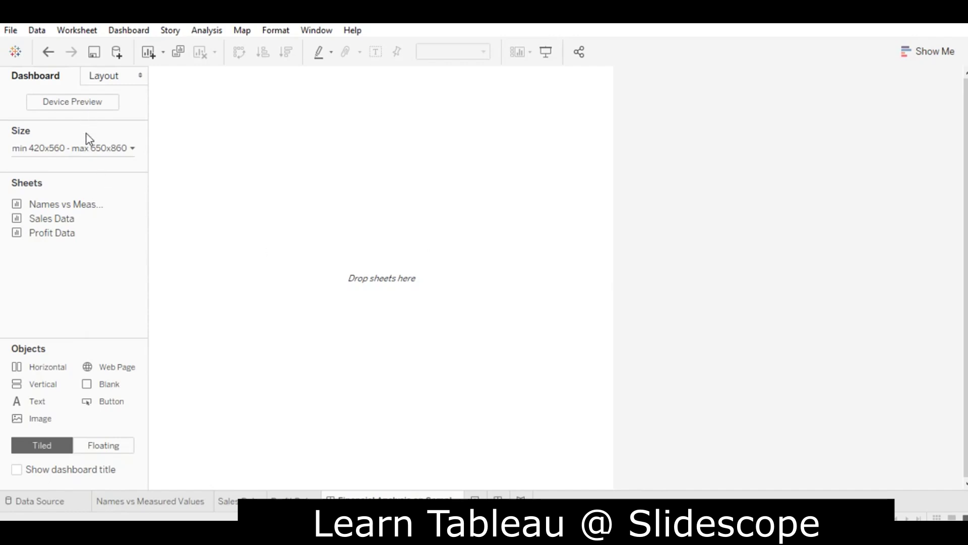
# Set the dashboard's size range to a minimum of 1100 by 800 px and a maximum width of 1100 px.
pyautogui.click(90, 147)
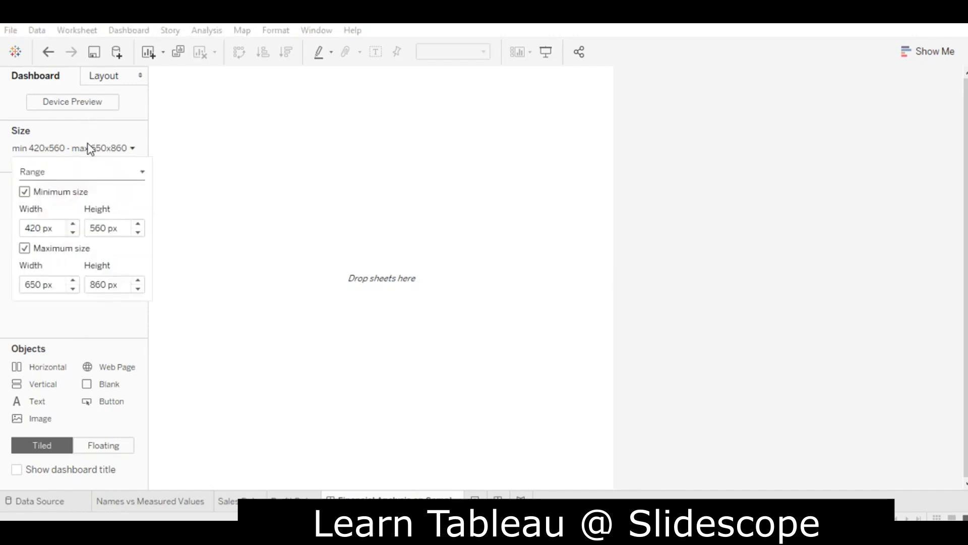
pyautogui.click(38, 229)
pyautogui.click(96, 228)
pyautogui.doubleClick(97, 228)
pyautogui.write('800')
pyautogui.press('Return')
pyautogui.click(30, 229)
pyautogui.doubleClick(31, 229)
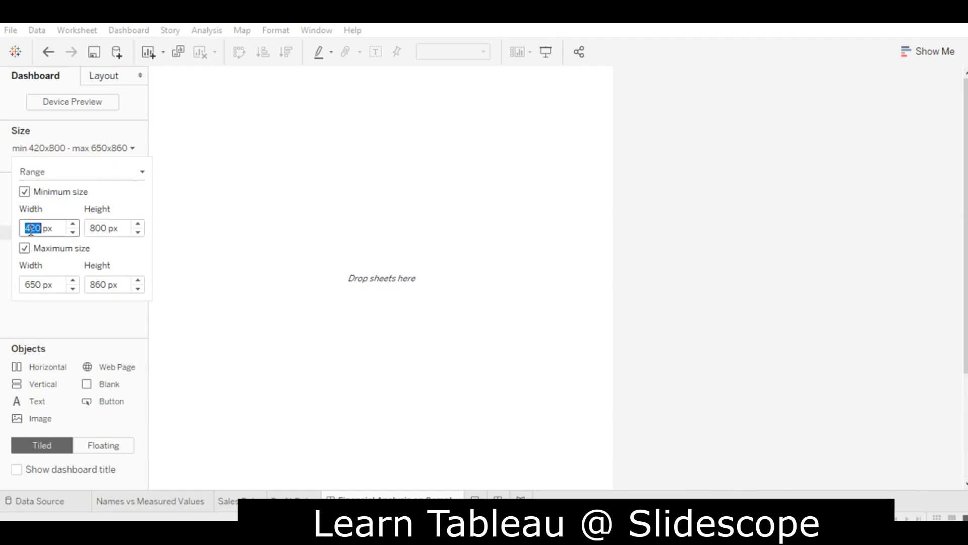
pyautogui.write('1000')
pyautogui.press('Return')
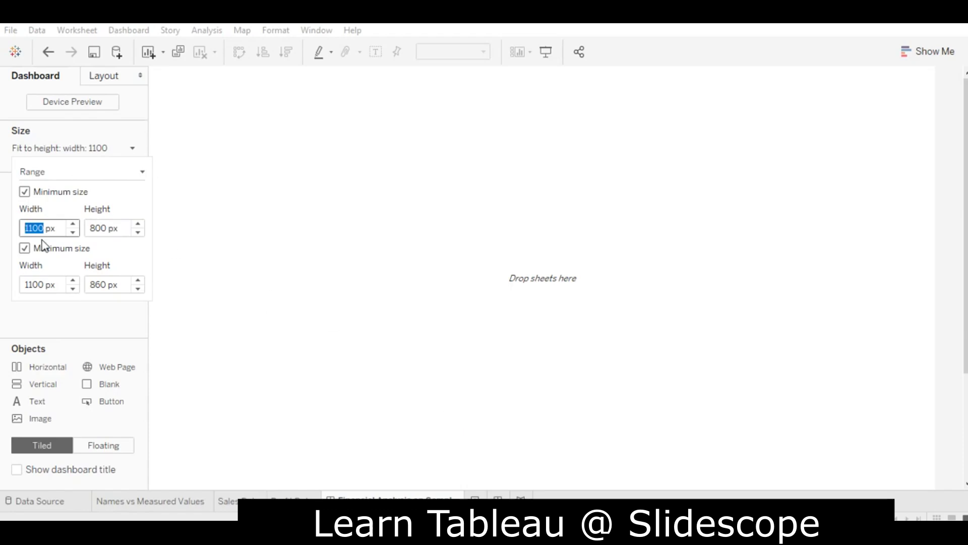
pyautogui.click(144, 176)
pyautogui.click(56, 332)
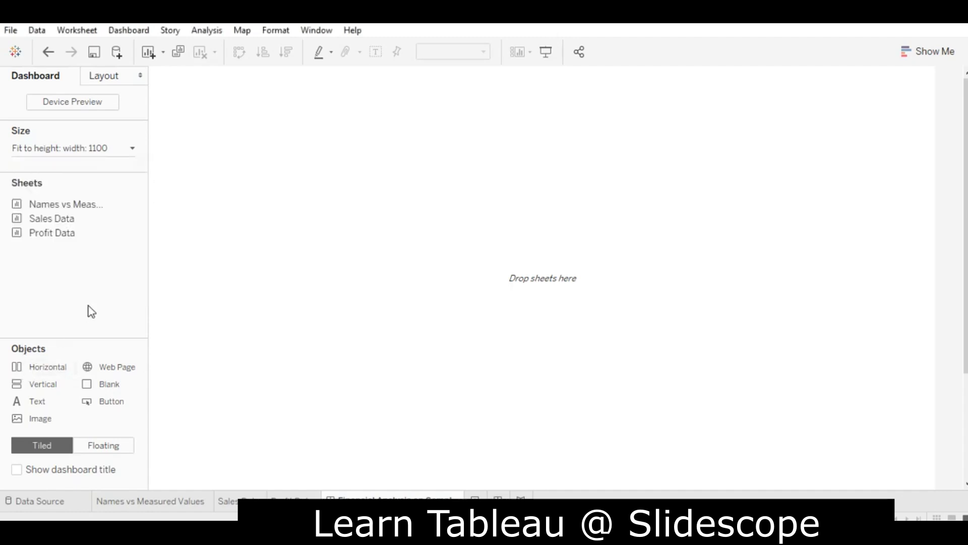
# Place the Names vs Measured Values sheet on the empty dashboard.
pyautogui.moveTo(53, 231)
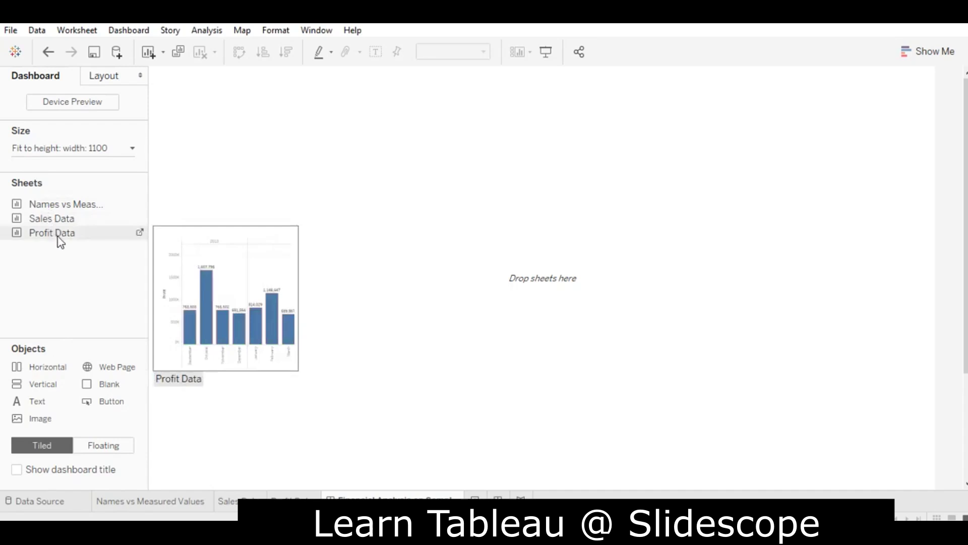
pyautogui.moveTo(68, 209)
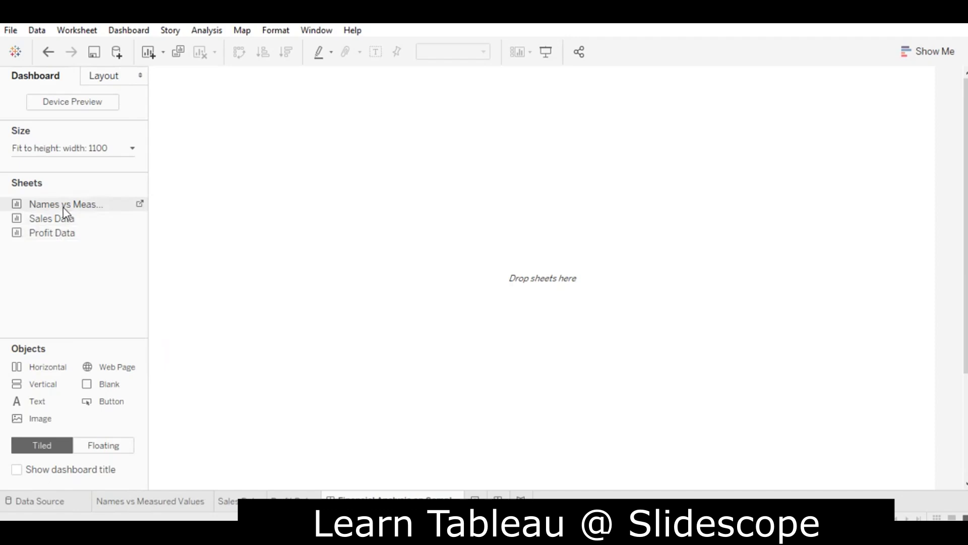
pyautogui.moveTo(62, 207); pyautogui.dragTo(471, 117)
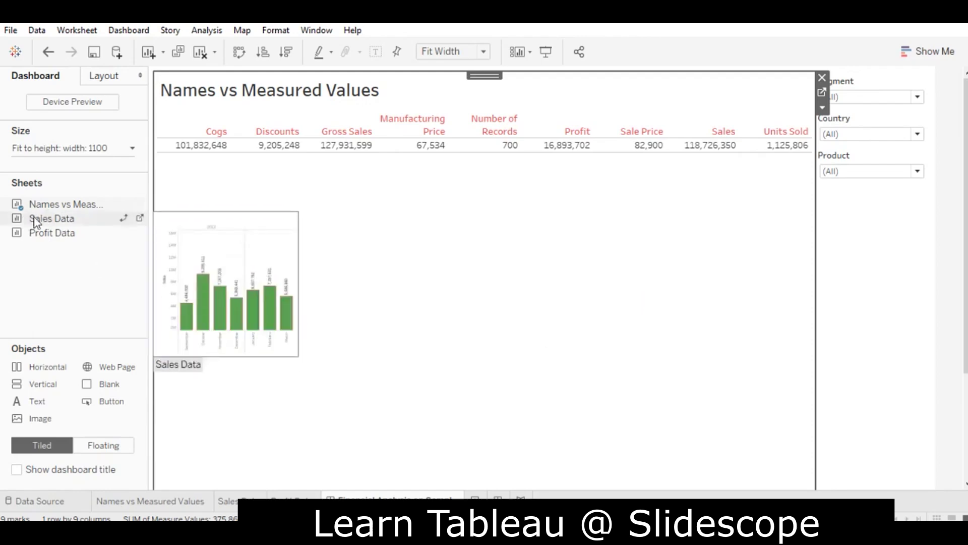
# Move the container with the Segment, Country and Product filters below the Names vs Measured Values table.
pyautogui.moveTo(869, 74); pyautogui.dragTo(434, 411)
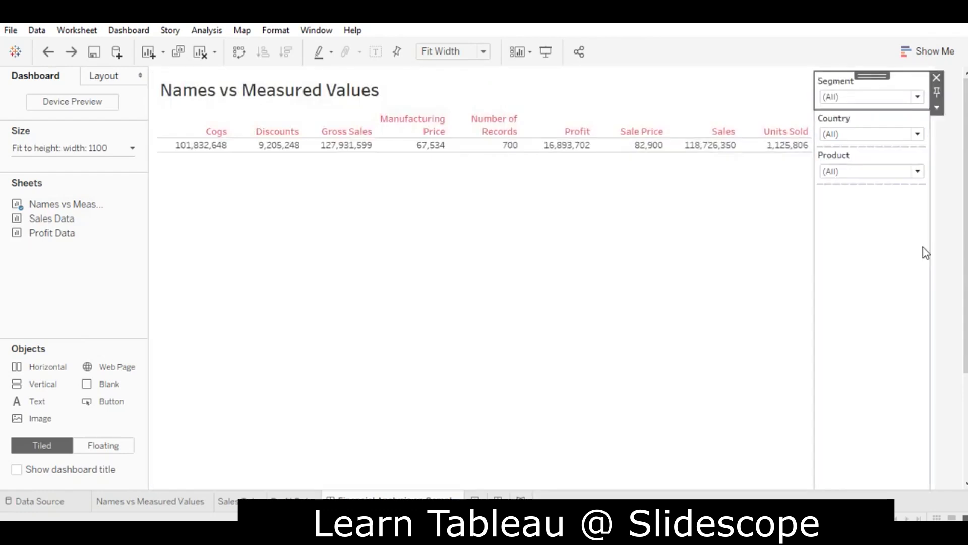
pyautogui.click(900, 260)
pyautogui.click(752, 278)
pyautogui.click(893, 279)
pyautogui.moveTo(871, 64); pyautogui.dragTo(422, 414)
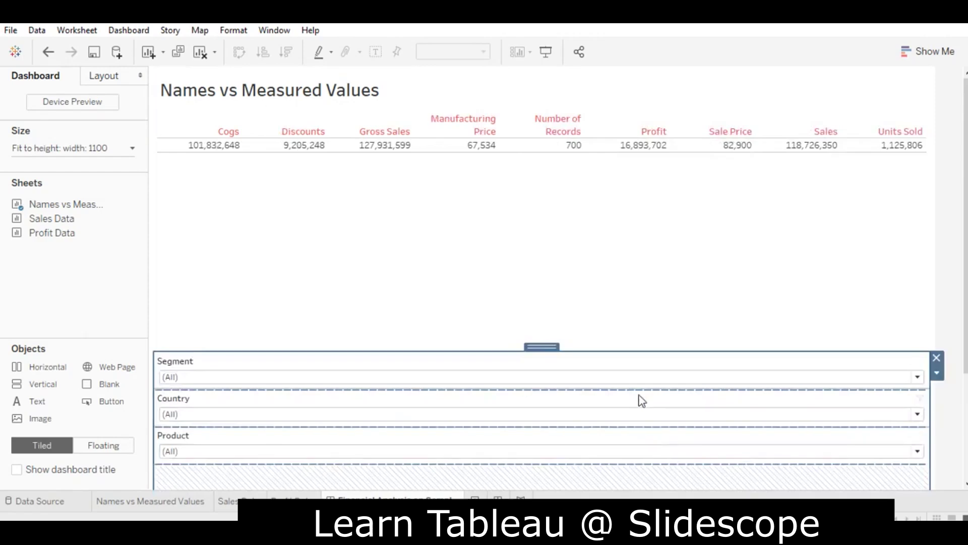
# Move the filter container to the left of the Names vs Measured Values table and narrow it to a slim column.
pyautogui.click(547, 335)
pyautogui.click(520, 377)
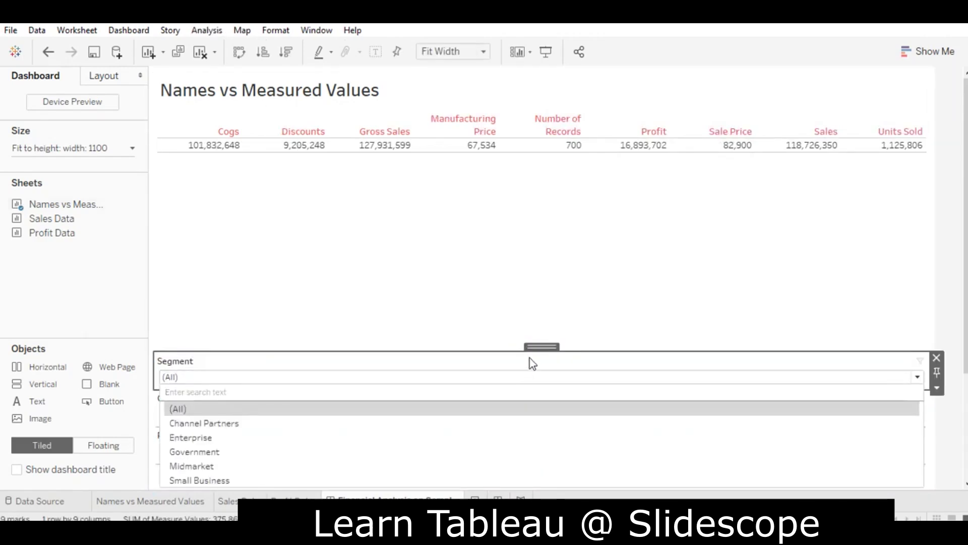
pyautogui.click(503, 373)
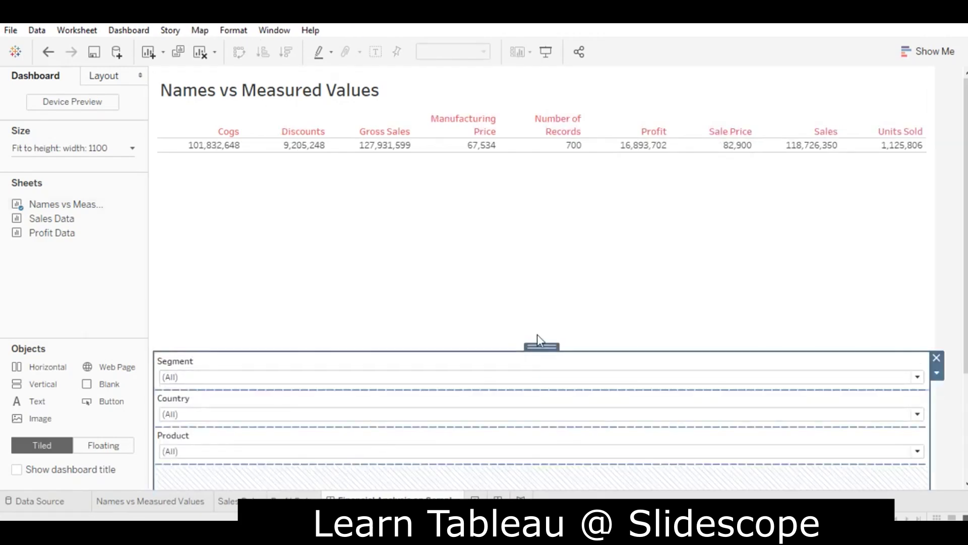
pyautogui.moveTo(540, 345); pyautogui.dragTo(180, 186)
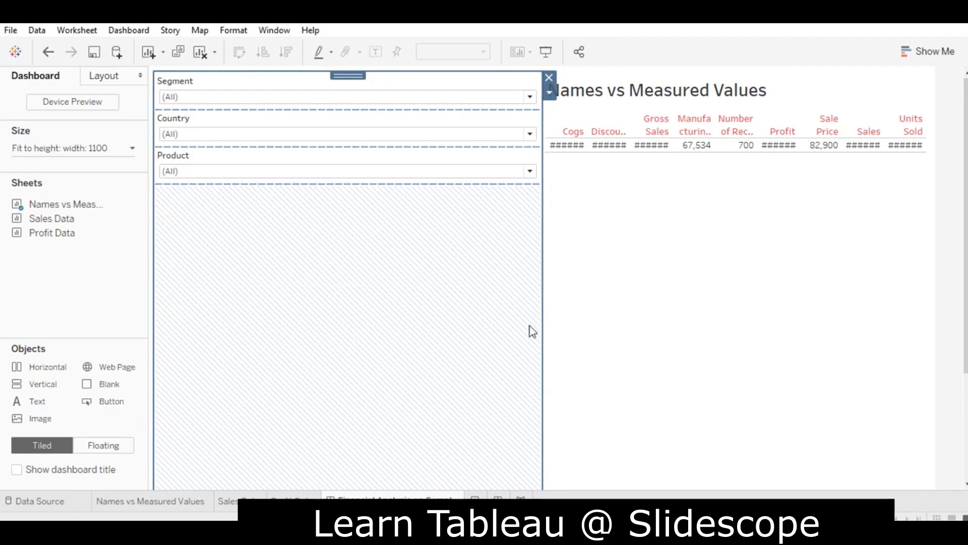
pyautogui.moveTo(504, 329); pyautogui.dragTo(252, 326)
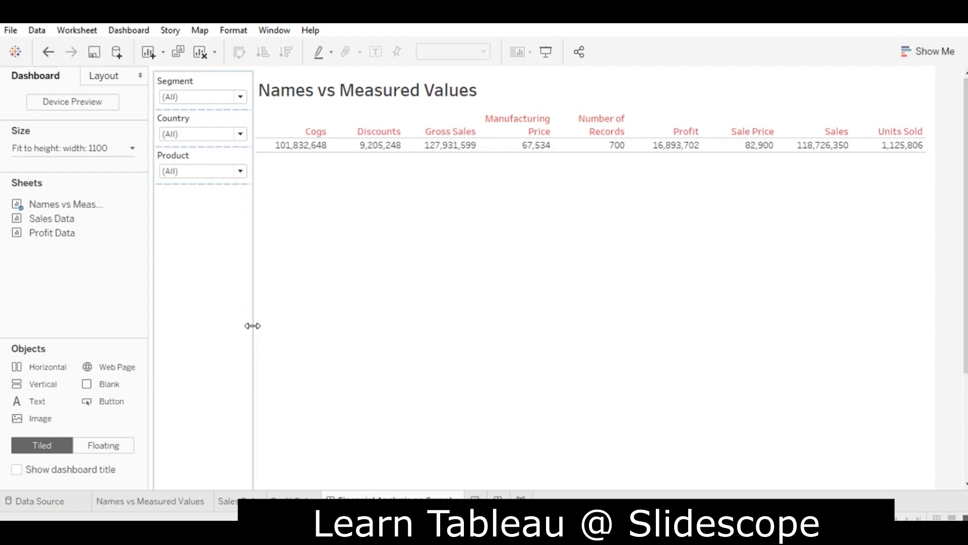
pyautogui.moveTo(253, 326); pyautogui.dragTo(248, 326)
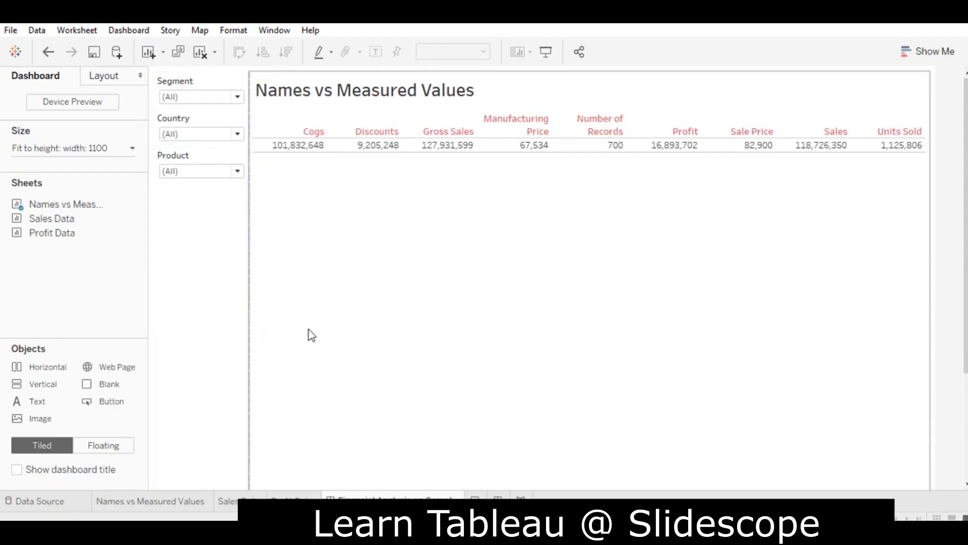
# Add the Sales Data sheet to the dashboard beneath the Names vs Measured Values table.
pyautogui.click(353, 353)
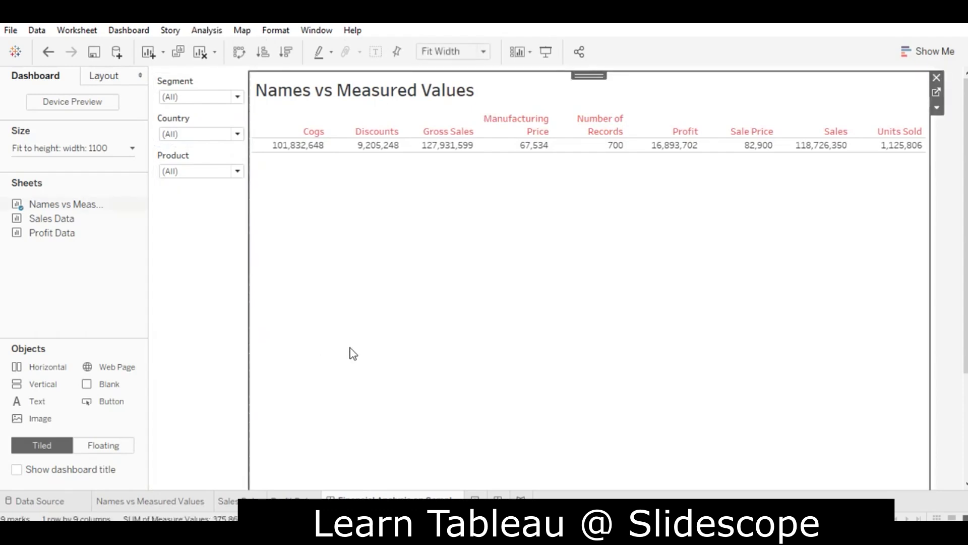
pyautogui.moveTo(49, 220)
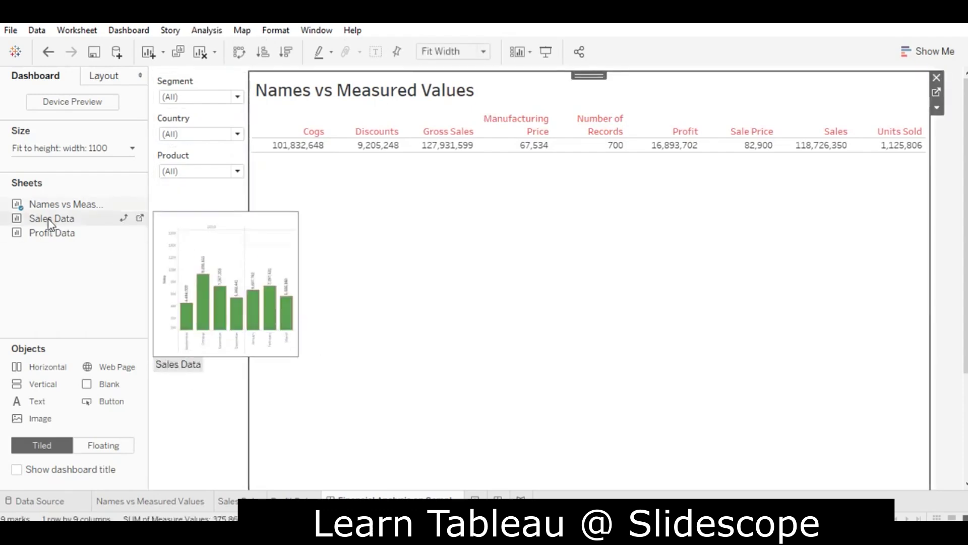
pyautogui.moveTo(50, 232); pyautogui.dragTo(560, 451)
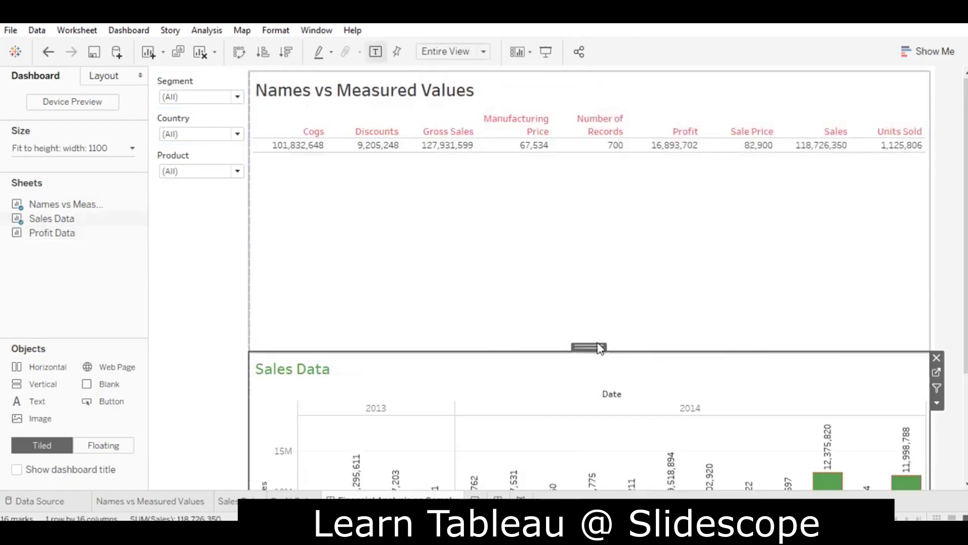
pyautogui.moveTo(601, 348); pyautogui.dragTo(601, 199)
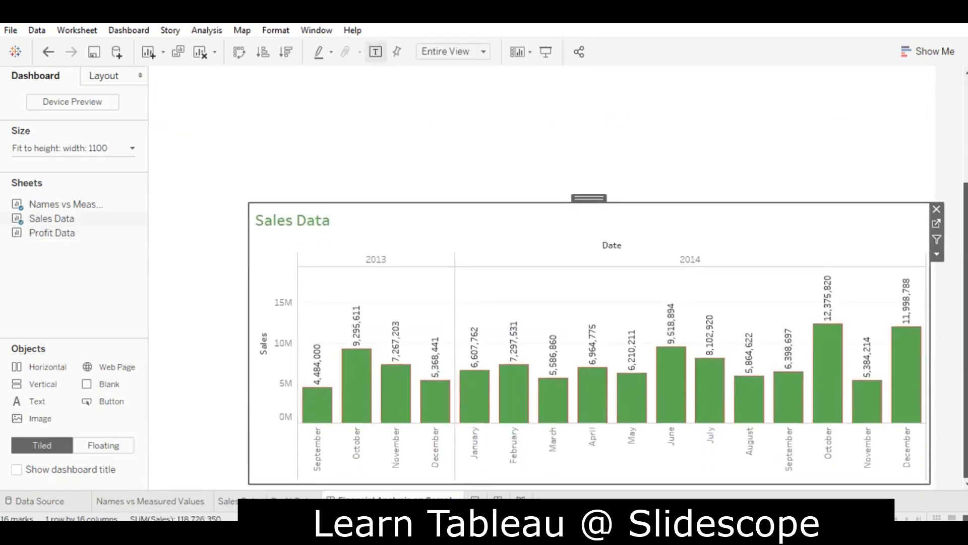
pyautogui.scroll(1, 589, 302)
pyautogui.scroll(-1, 589, 303)
pyautogui.scroll(4, 778, 435)
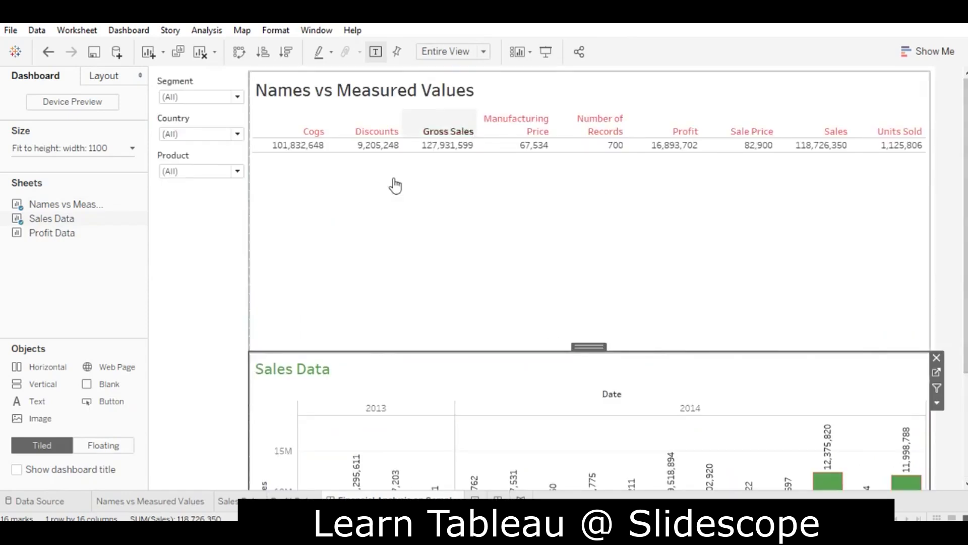
# Add the Profit Data sheet to the dashboard between the Names vs Measured Values table and the Sales Data chart.
pyautogui.moveTo(57, 236); pyautogui.dragTo(558, 295)
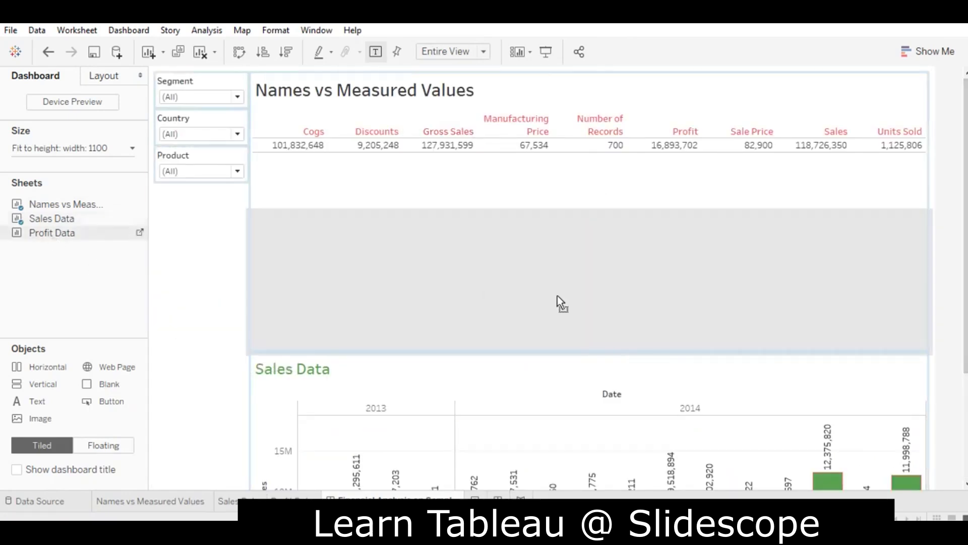
pyautogui.moveTo(577, 253); pyautogui.dragTo(575, 253)
pyautogui.click(634, 163)
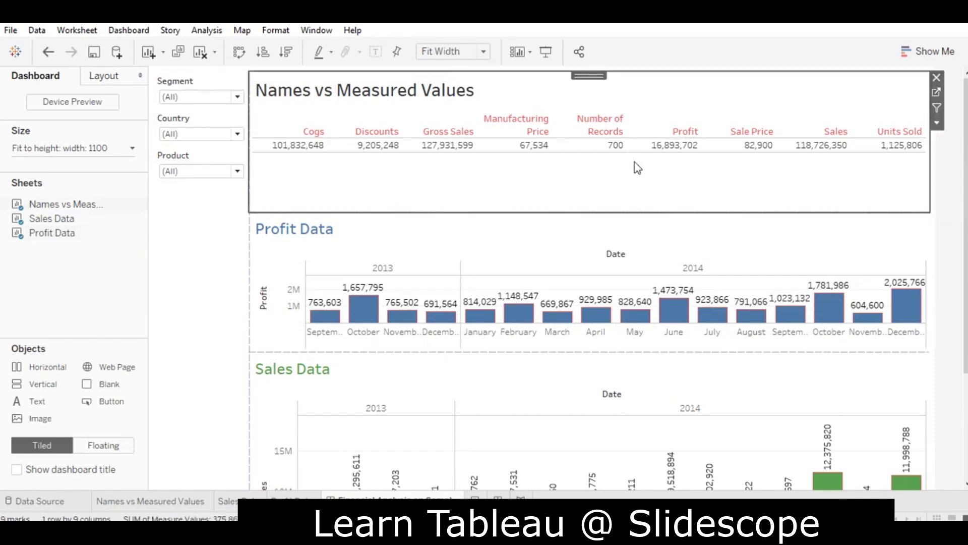
# Reduce the height of the Names vs Measured Values area and enlarge the Profit Data chart in both directions.
pyautogui.moveTo(615, 213); pyautogui.dragTo(616, 183)
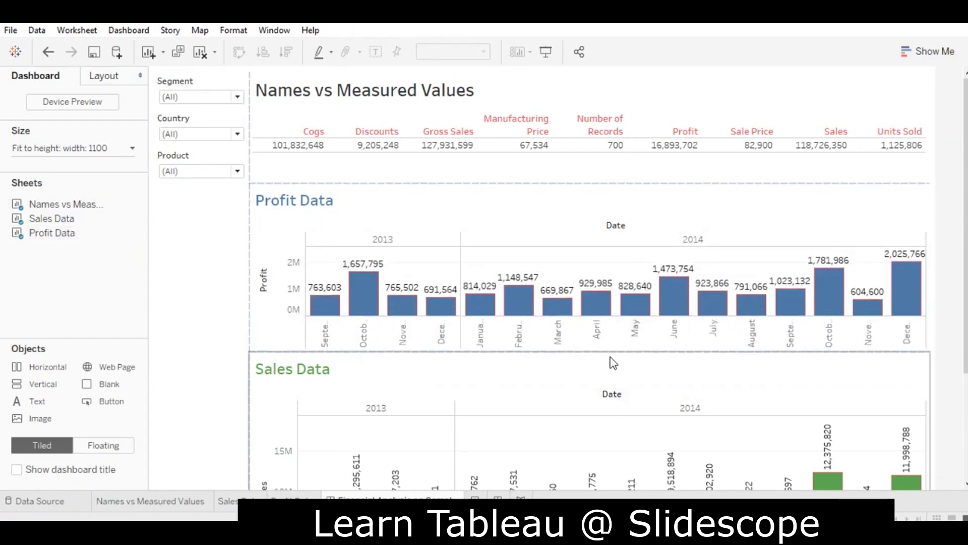
pyautogui.moveTo(610, 353); pyautogui.dragTo(608, 378)
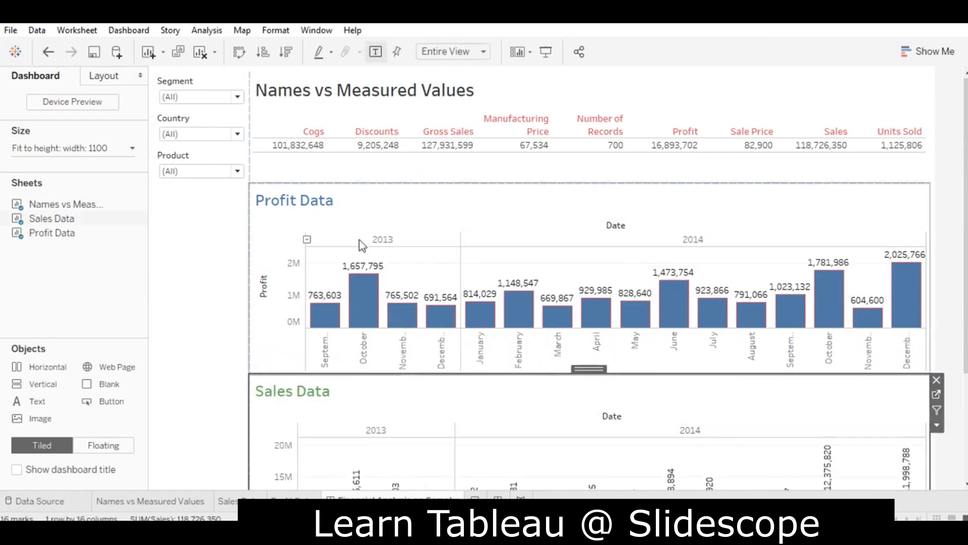
pyautogui.scroll(-5, 825, 262)
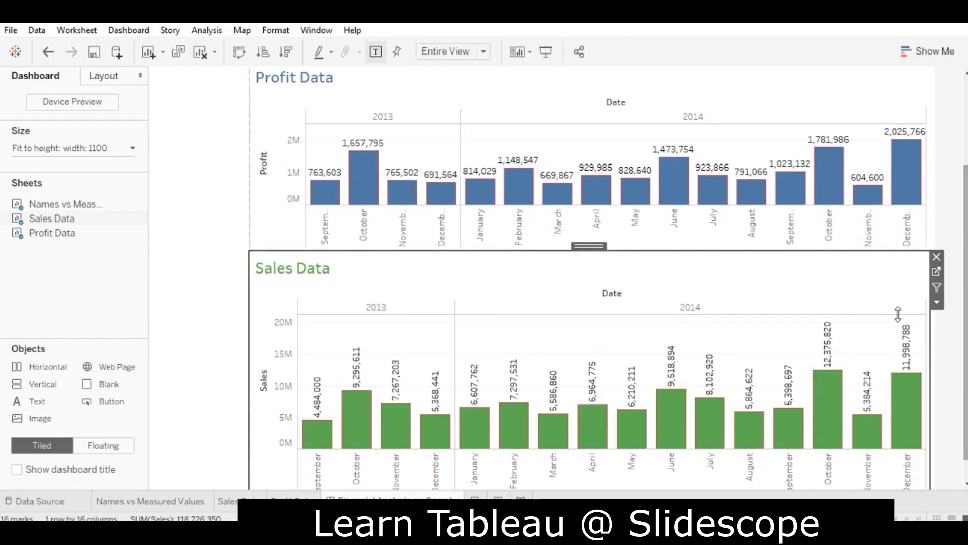
# Enlarge the Profit Data chart downward until its month labels fit, and fine-tune its border with the Sales Data chart.
pyautogui.moveTo(808, 254); pyautogui.dragTo(807, 281)
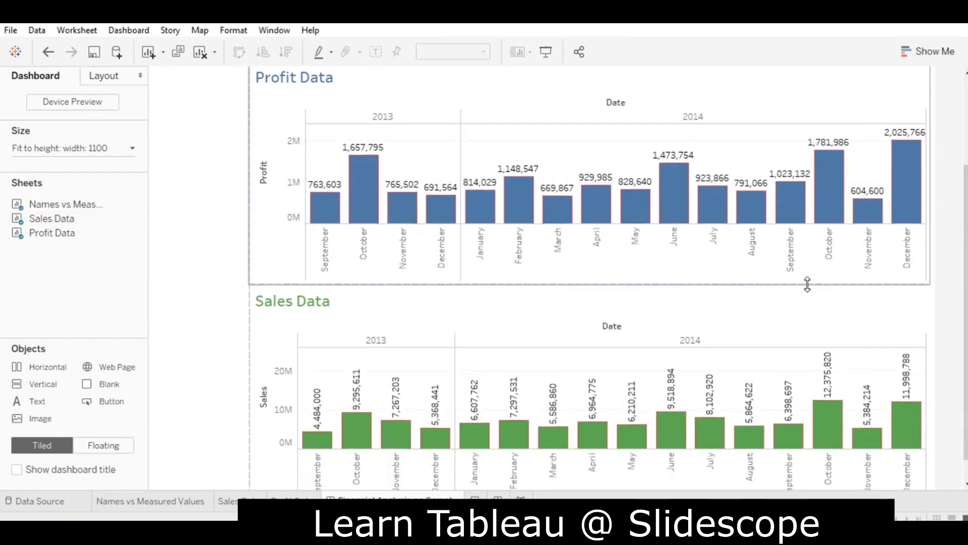
pyautogui.scroll(-1, 611, 280)
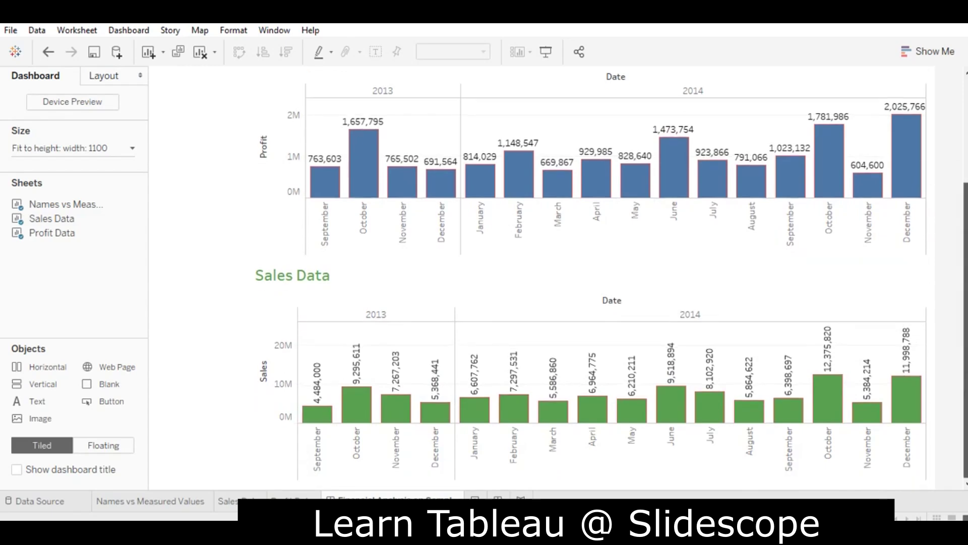
pyautogui.moveTo(654, 252); pyautogui.dragTo(652, 252)
pyautogui.click(654, 255)
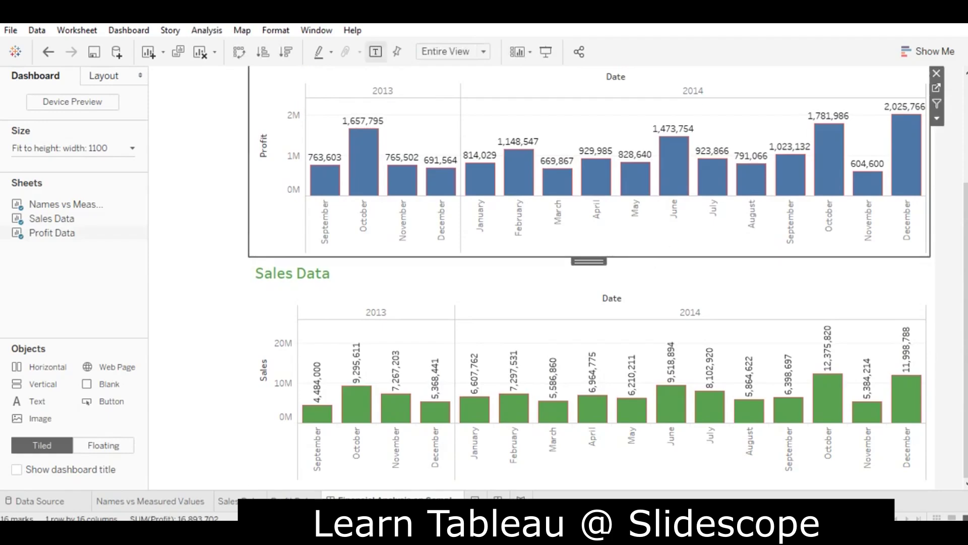
# Review the dashboard layout from the Names vs Measured Values table down to the end of the Sales Data chart.
pyautogui.scroll(3, 590, 278)
pyautogui.scroll(-3, 590, 277)
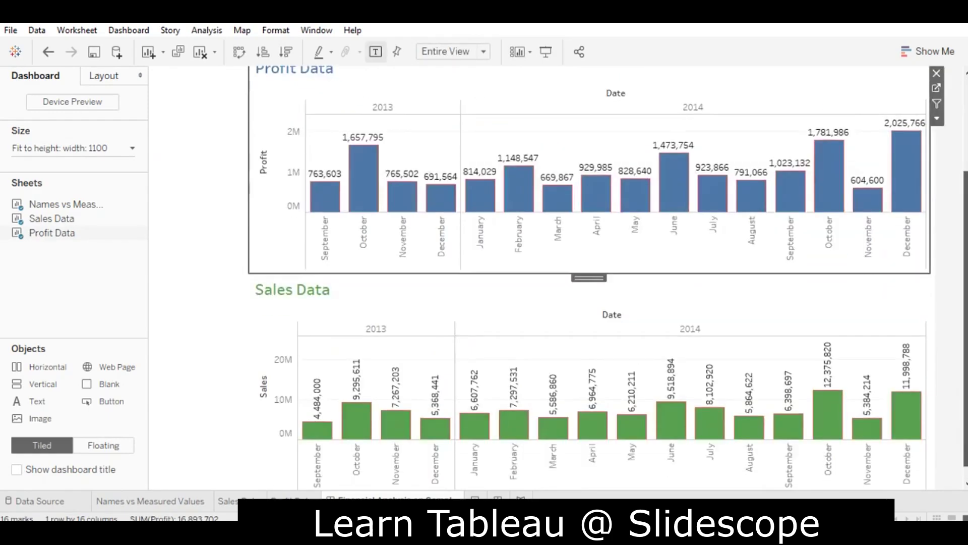
pyautogui.scroll(3, 590, 278)
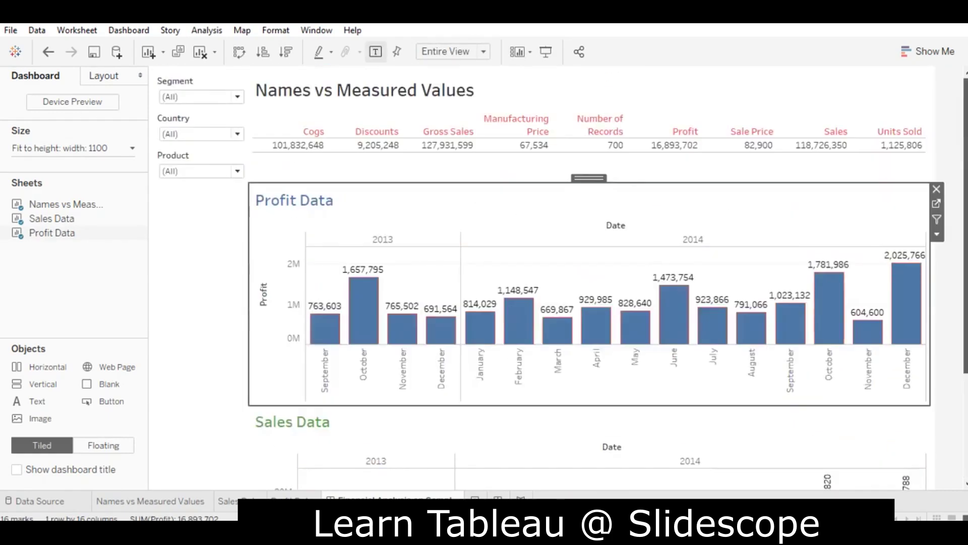
pyautogui.scroll(-3, 590, 277)
pyautogui.scroll(-1, 932, 485)
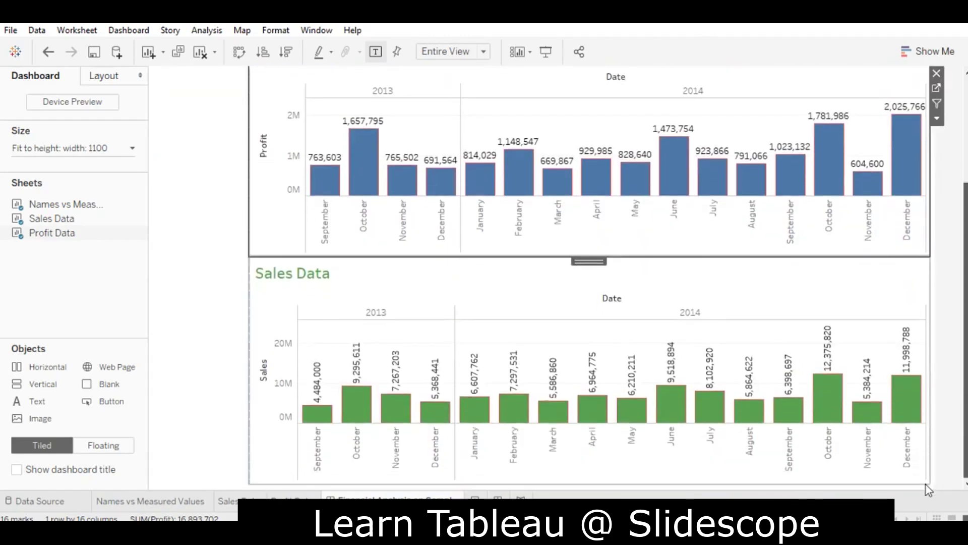
pyautogui.scroll(3, 932, 485)
pyautogui.scroll(-3, 958, 426)
pyautogui.scroll(3, 952, 299)
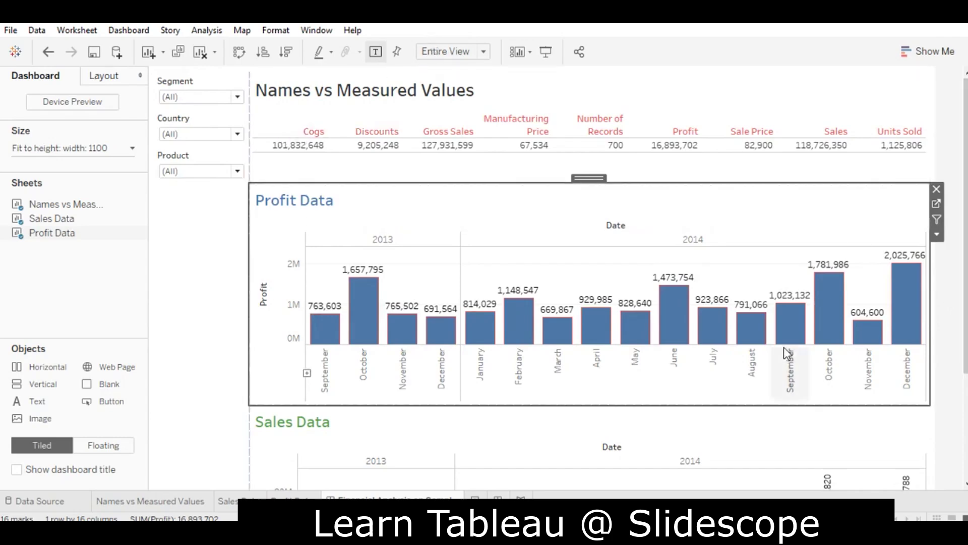
# Reduce the height of the Names vs Measured Values area to give the Profit Data chart more room, and clear the Profit column selection.
pyautogui.click(686, 130)
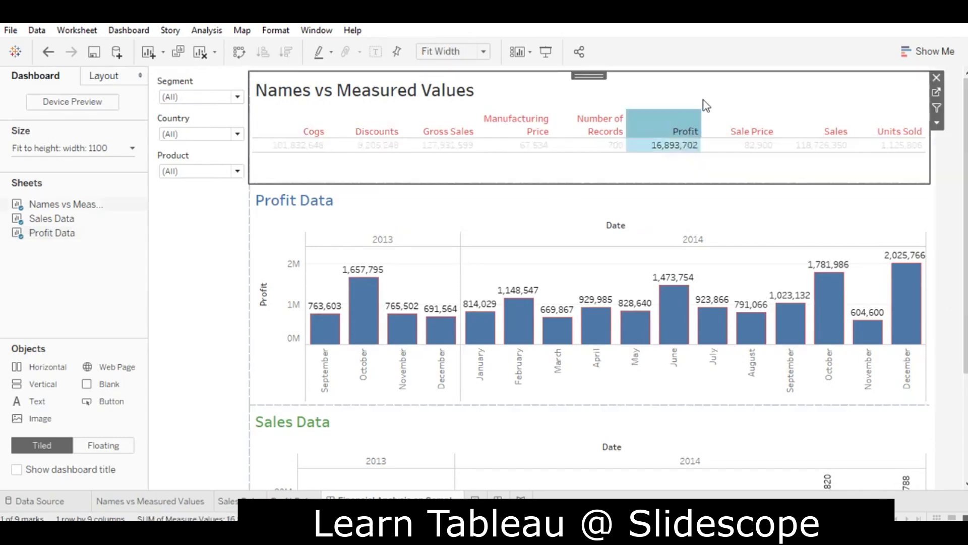
pyautogui.moveTo(628, 184); pyautogui.dragTo(628, 166)
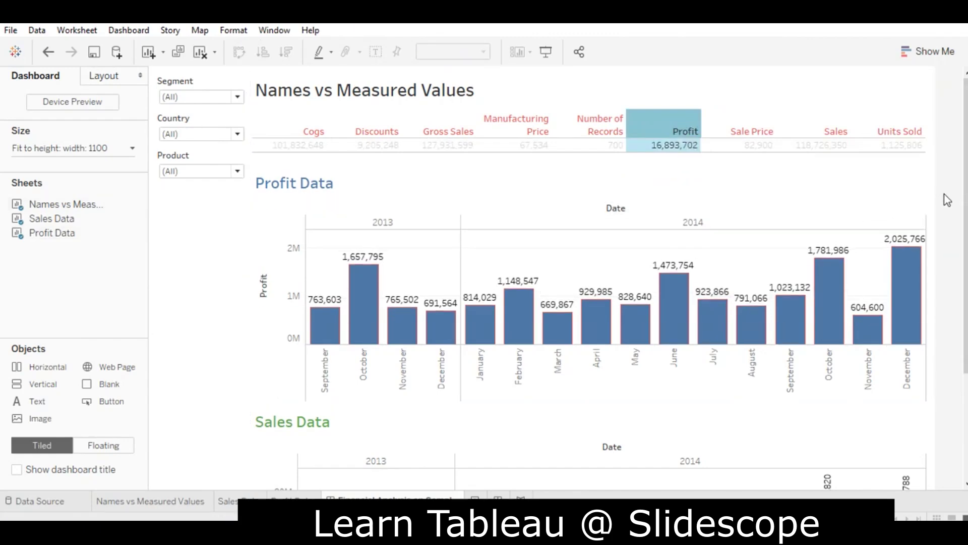
pyautogui.click(855, 100)
# Raise the border between the Profit Data and Sales Data charts slightly to make the Sales Data chart taller.
pyautogui.scroll(-1, 855, 101)
pyautogui.scroll(-5, 681, 277)
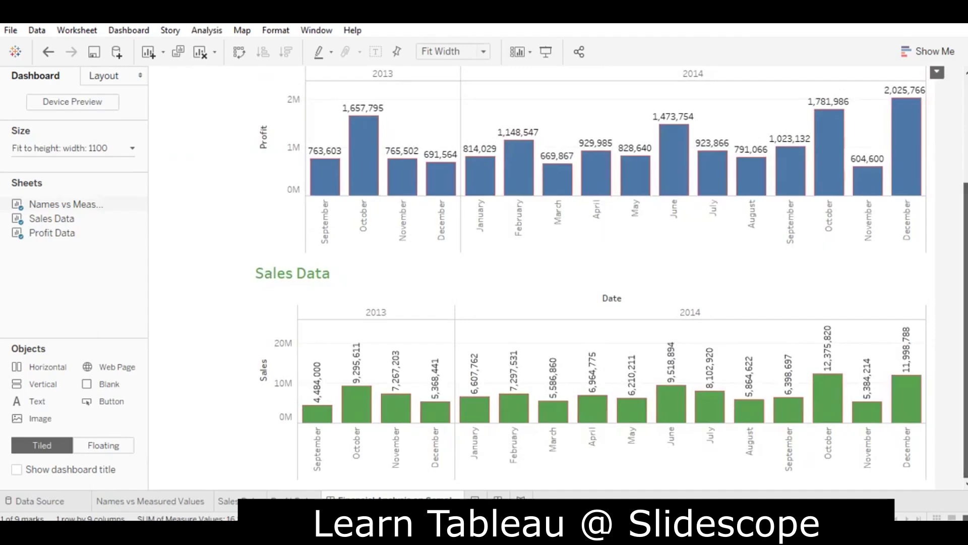
pyautogui.click(676, 264)
pyautogui.click(674, 256)
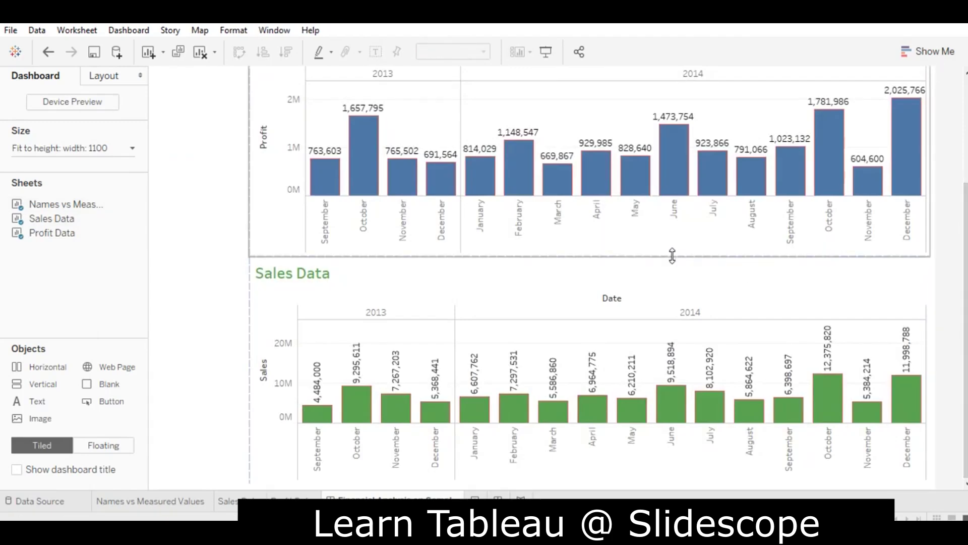
pyautogui.click(674, 275)
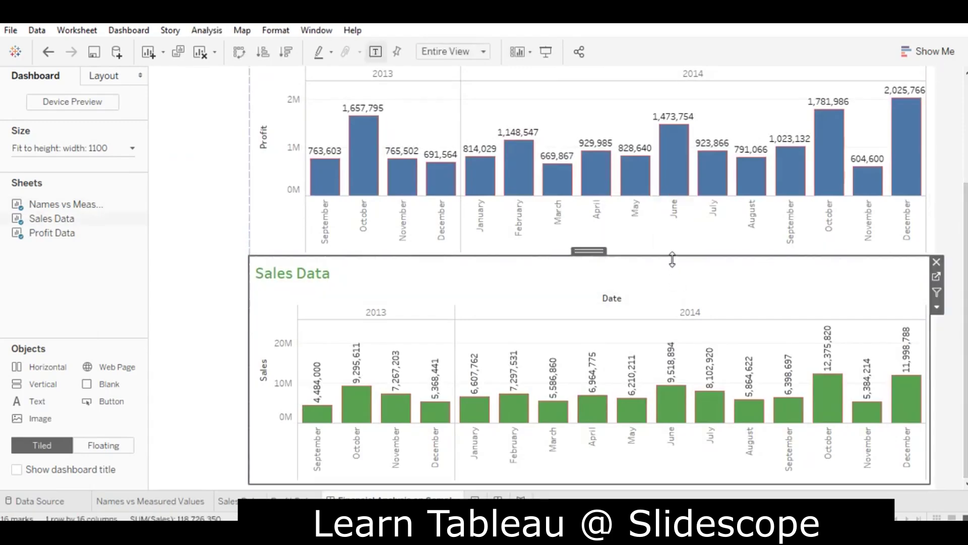
pyautogui.moveTo(669, 248); pyautogui.dragTo(663, 249)
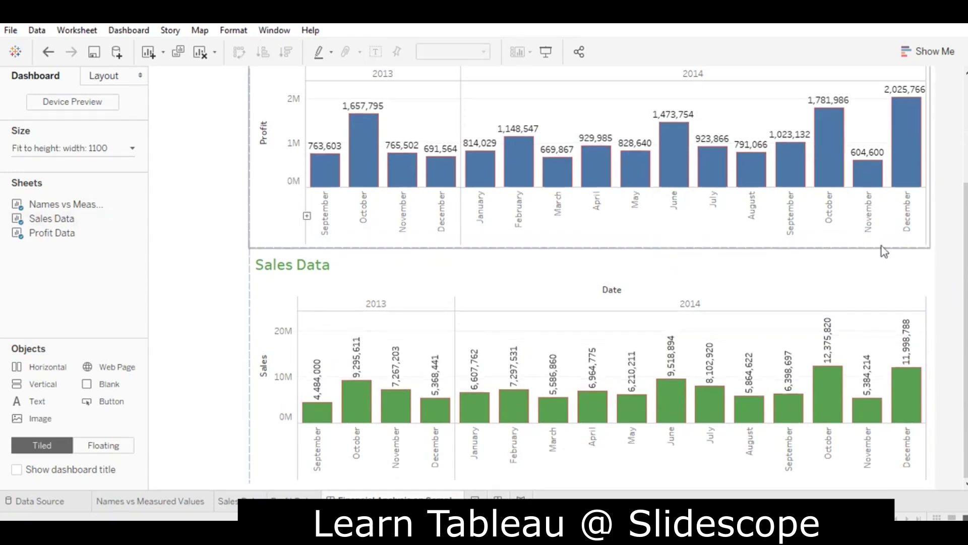
# Show the dashboard in presentation mode and filter Segment to Channel Partners.
pyautogui.scroll(3, 882, 251)
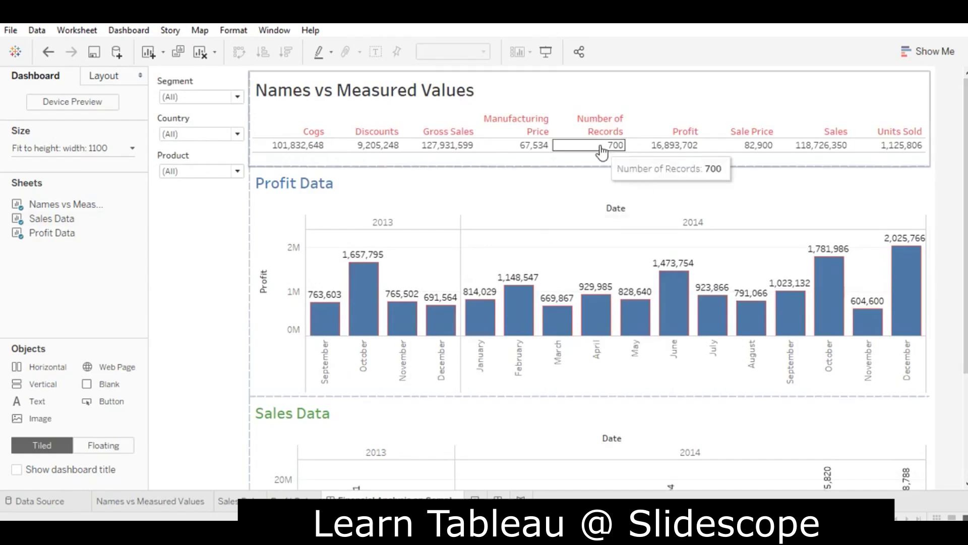
pyautogui.click(544, 52)
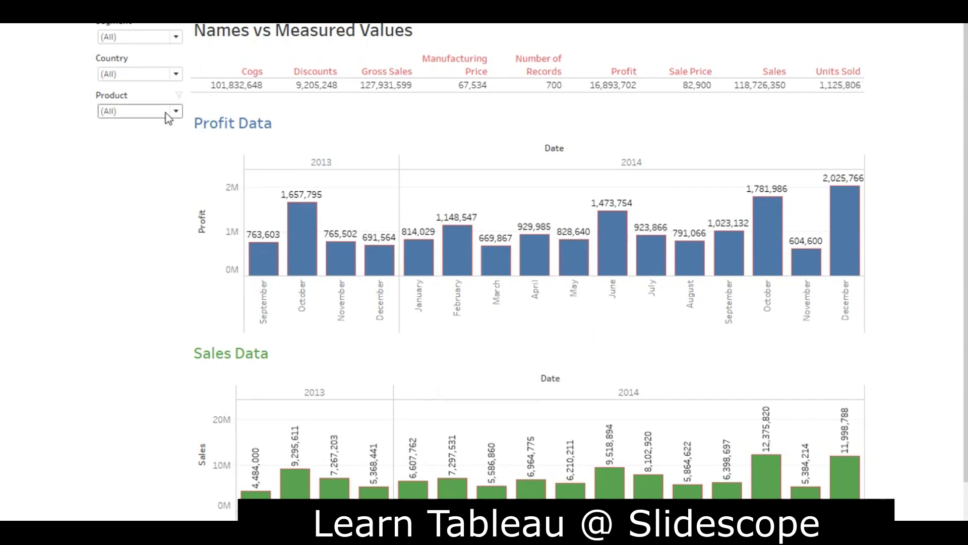
pyautogui.click(175, 37)
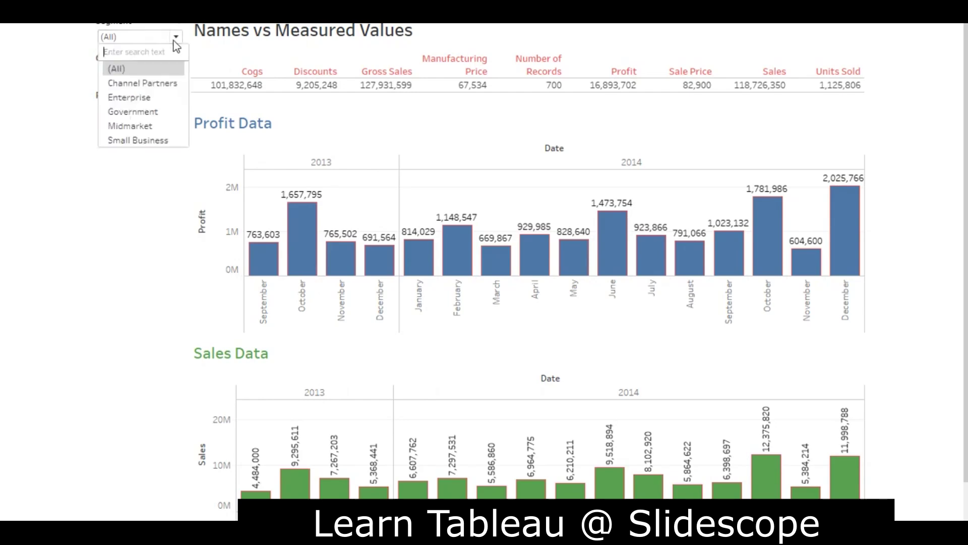
pyautogui.click(156, 84)
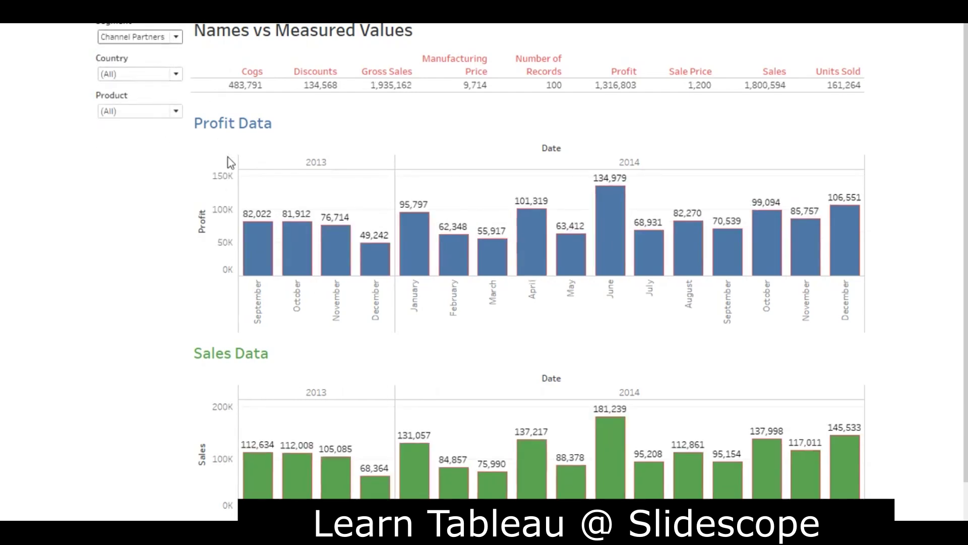